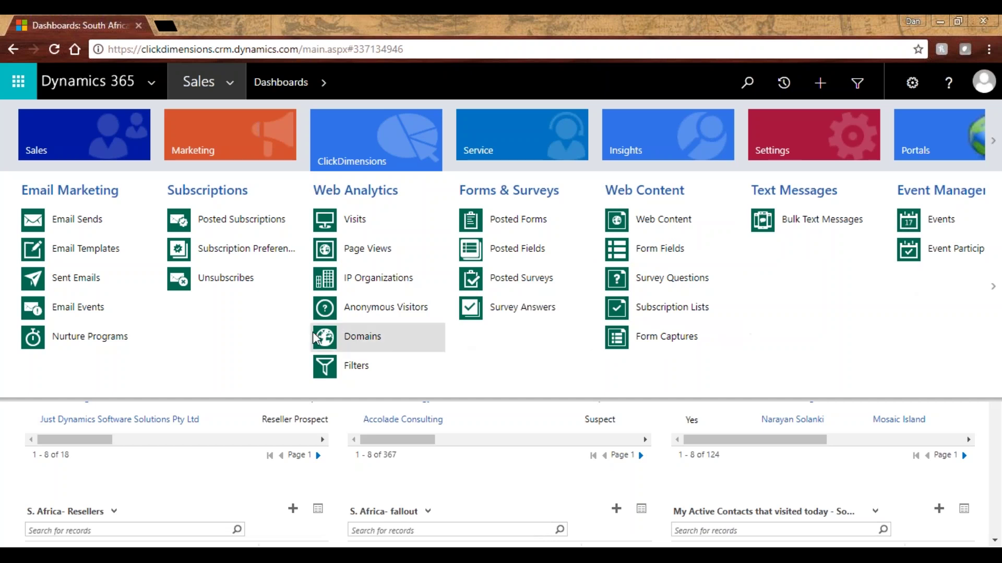
Step: Search the email templates for 'dan' and open the 'Dan Drag and Drop' template record
left_click(124, 262)
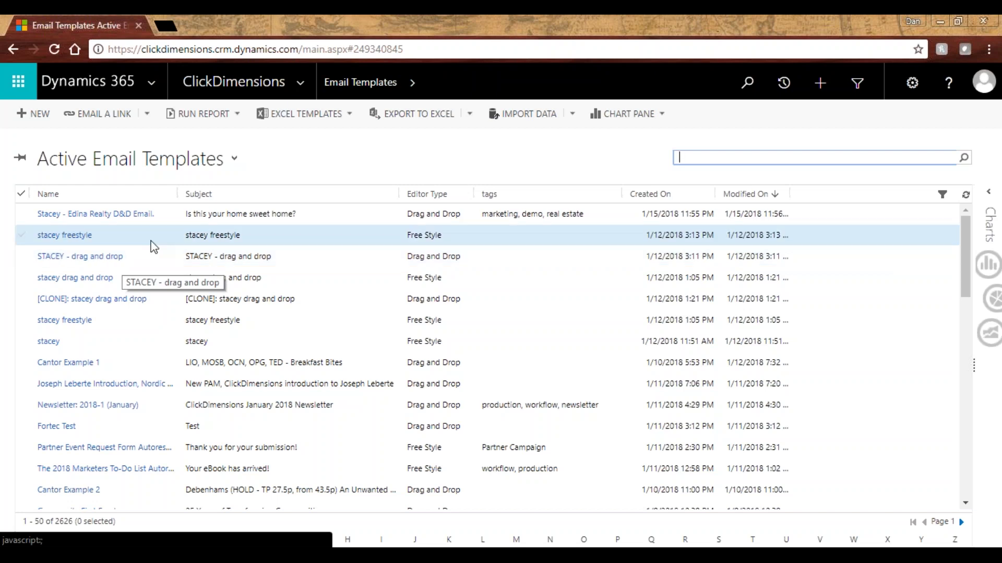
type("*dan")
key("Return")
double_click(179, 327)
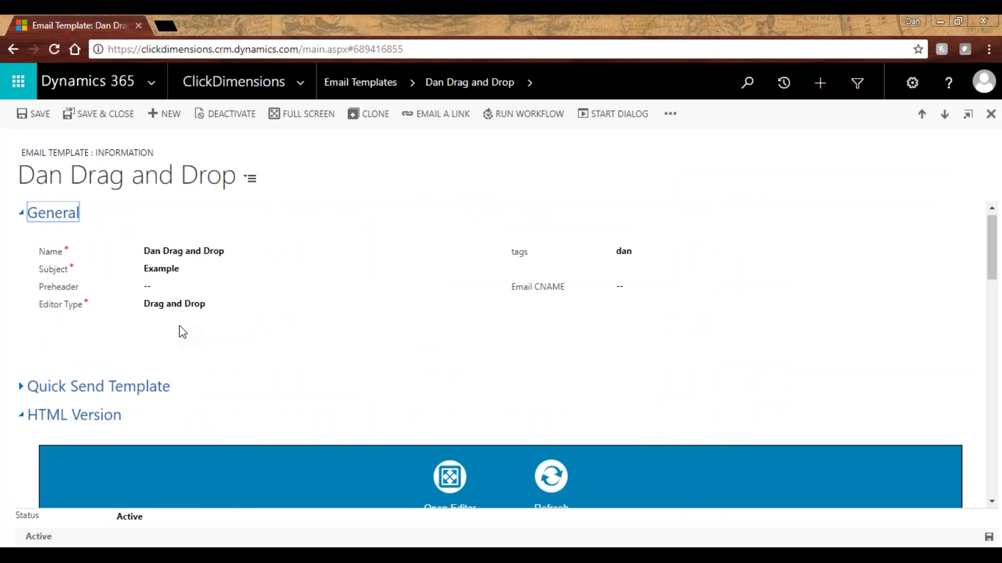
Step: Review the Editor Type options, keep Drag and Drop, and launch the template's email editor
left_click(187, 306)
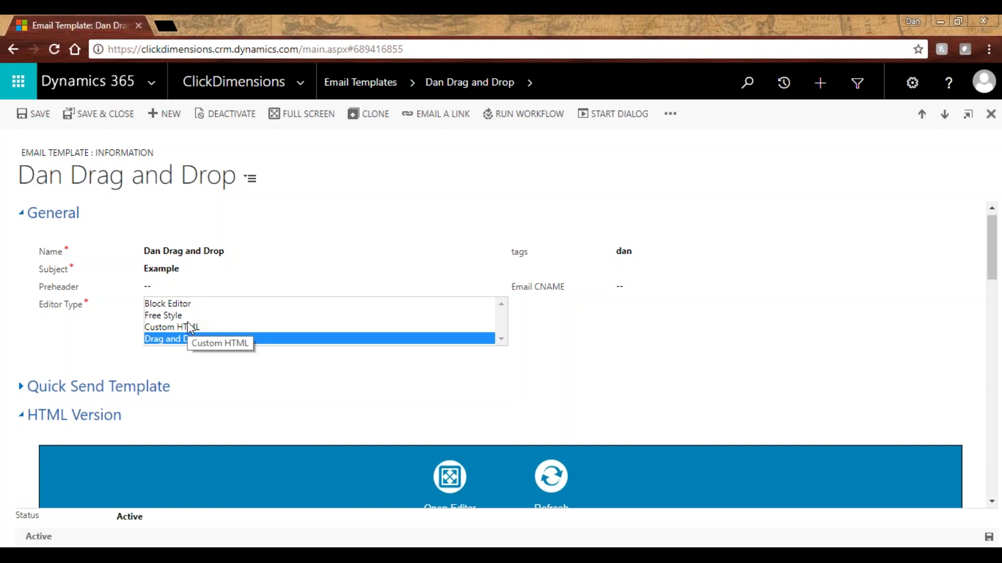
left_click(449, 477)
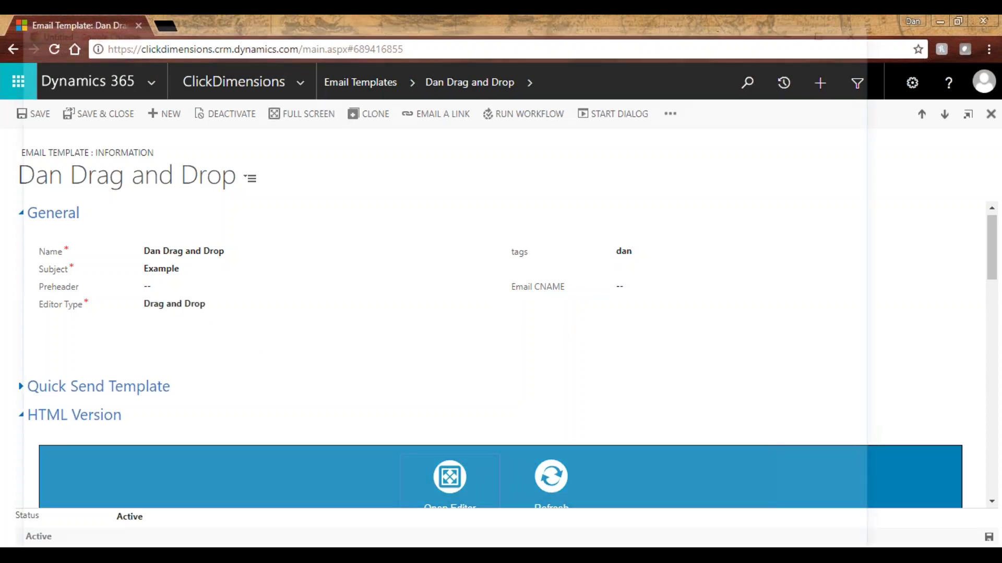
Step: Maximize the email editor and delete the welcome banner row
left_click(835, 26)
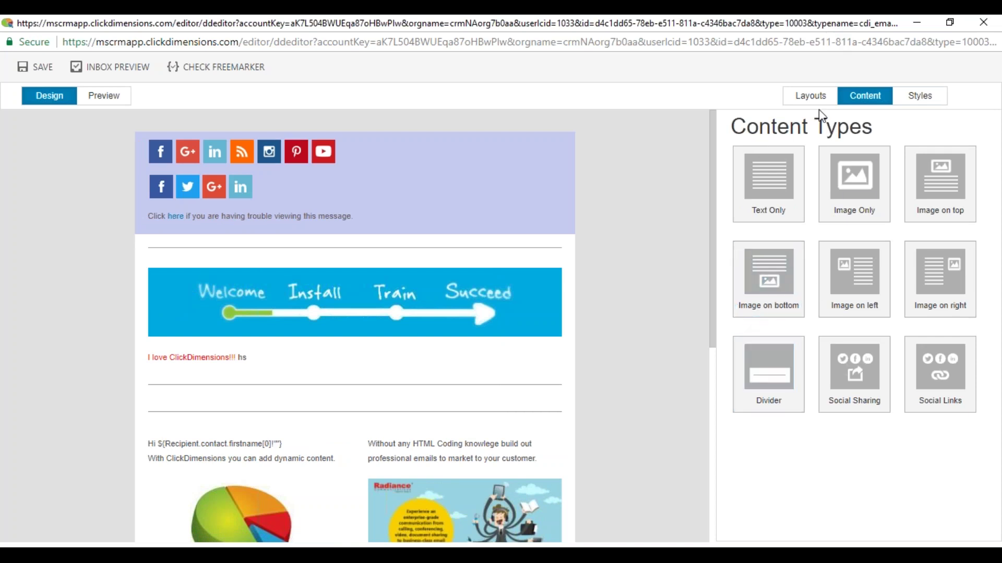
left_click(812, 98)
scroll(798, 331, "down", 5)
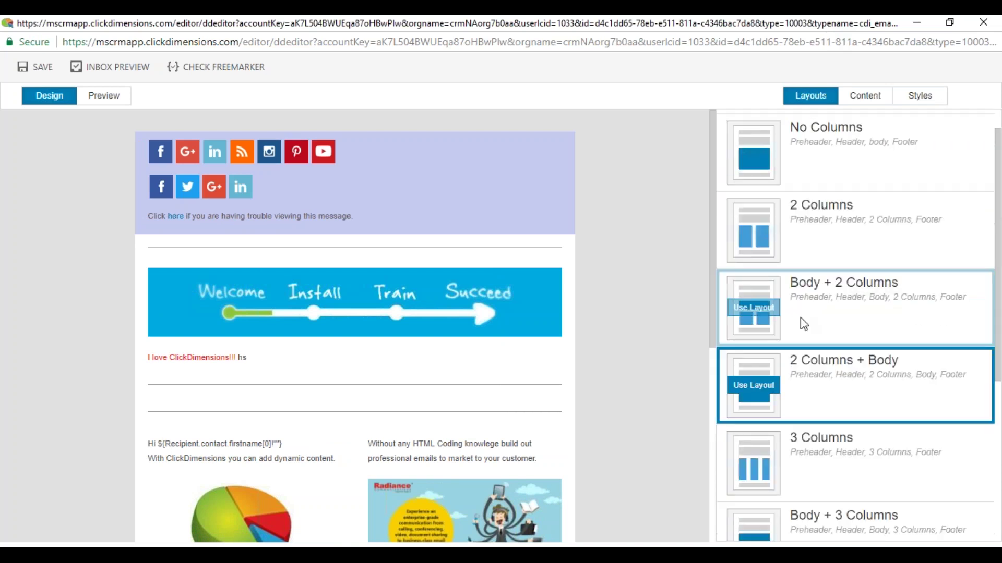
scroll(817, 292, "up", 4)
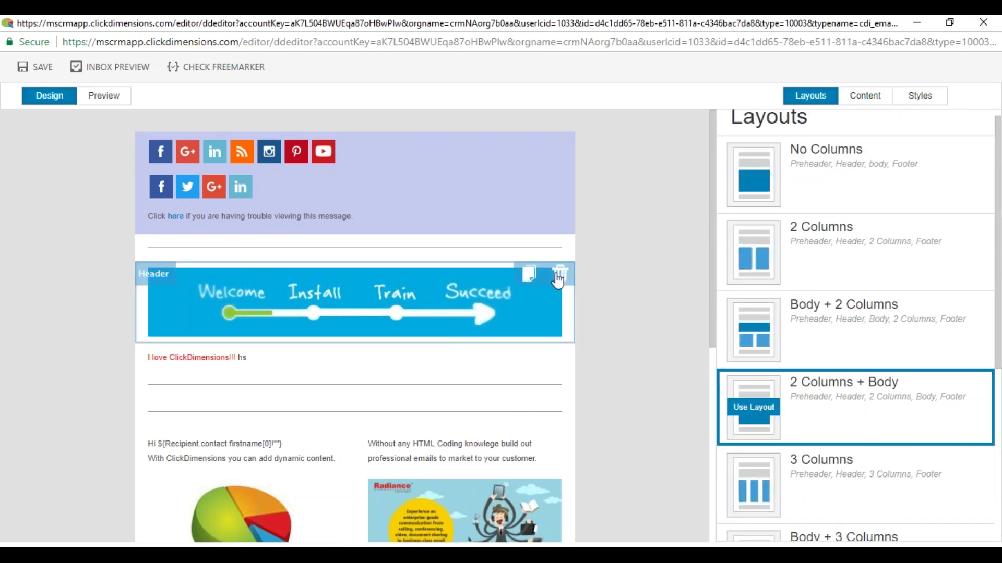
left_click(557, 276)
Step: Add an Image Only block above the text showing the 01-welcome13e8.png banner
left_click(863, 96)
left_click_drag(854, 180, 390, 314)
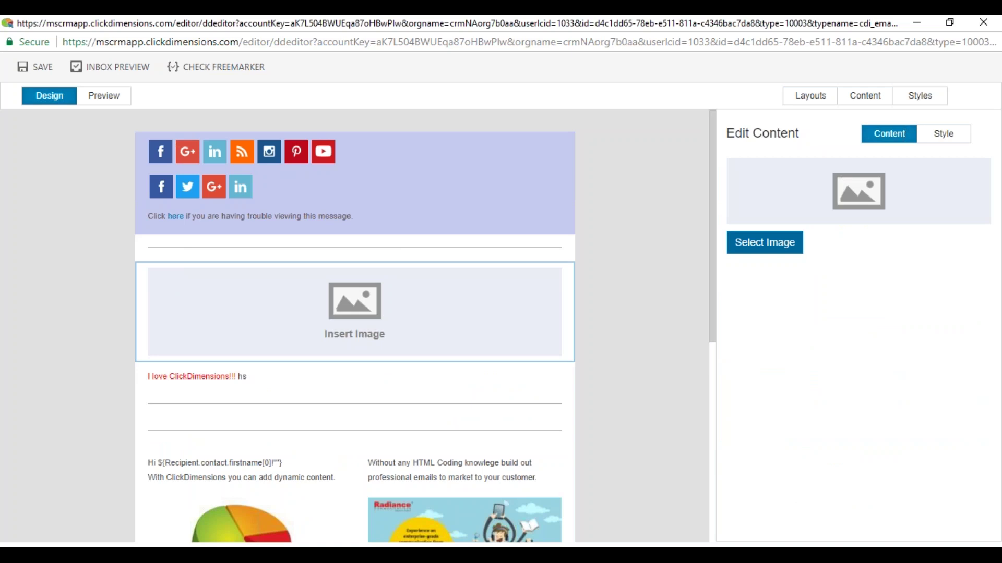
left_click(765, 243)
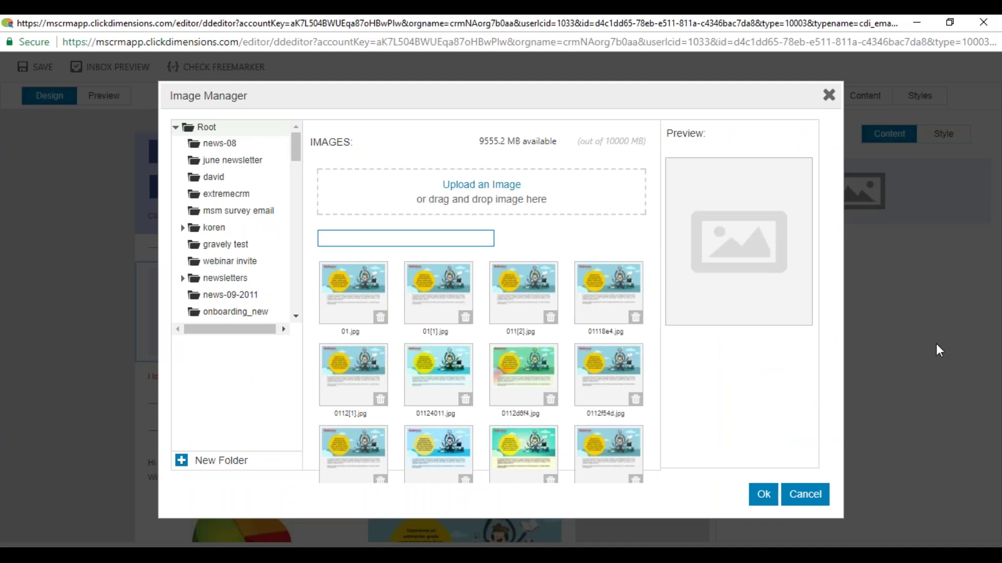
scroll(522, 287, "down", 2)
scroll(522, 287, "down", 2)
left_click(435, 391)
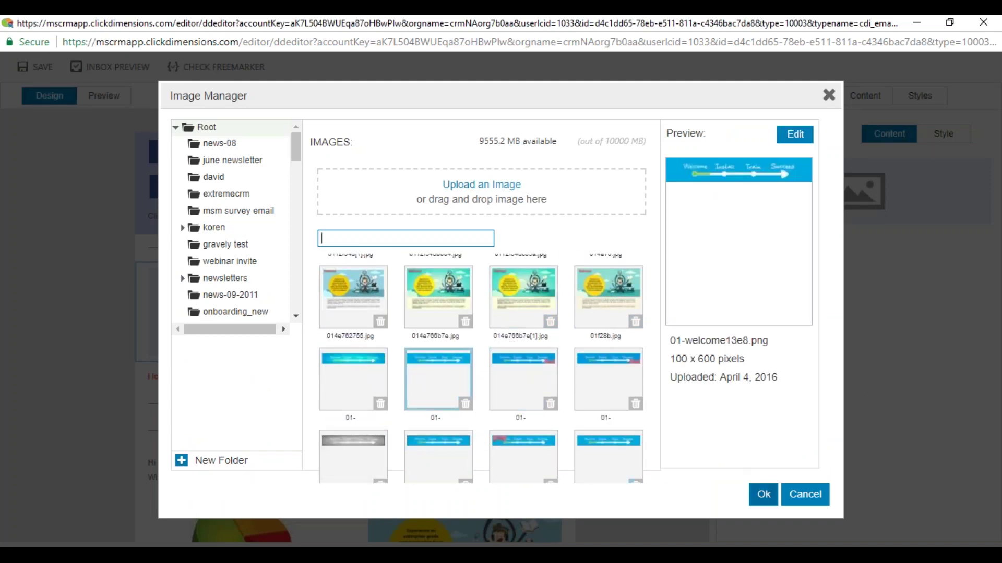
left_click(756, 496)
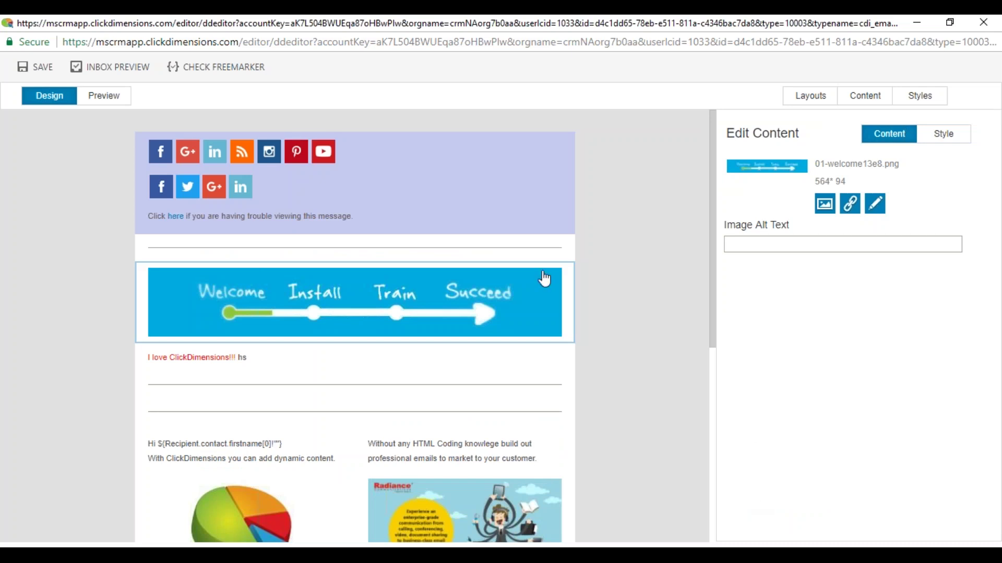
left_click_drag(379, 295, 419, 479)
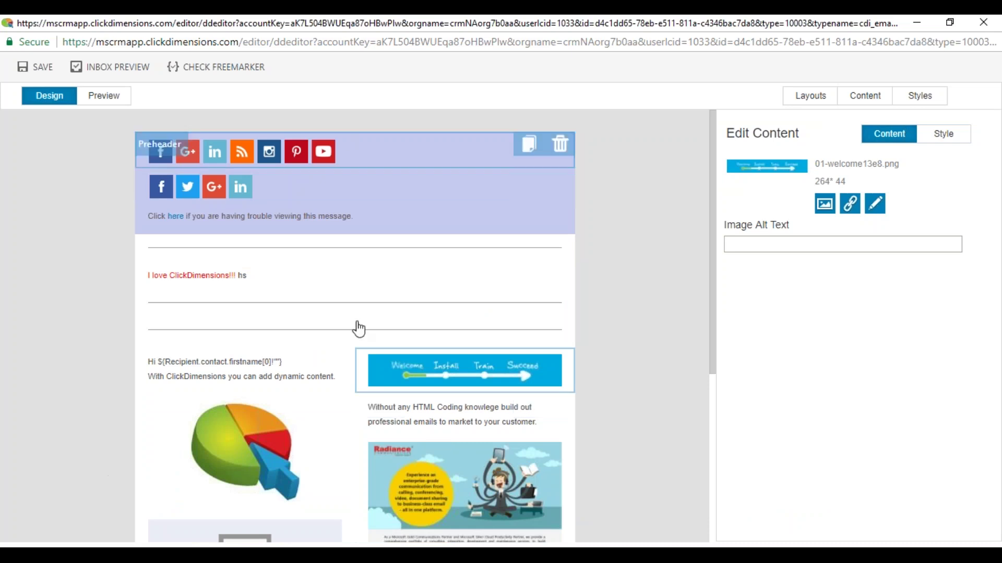
mouse_move(452, 376)
left_mouse_down()
mouse_move(392, 280)
mouse_move(372, 316)
mouse_move(376, 297)
left_mouse_up()
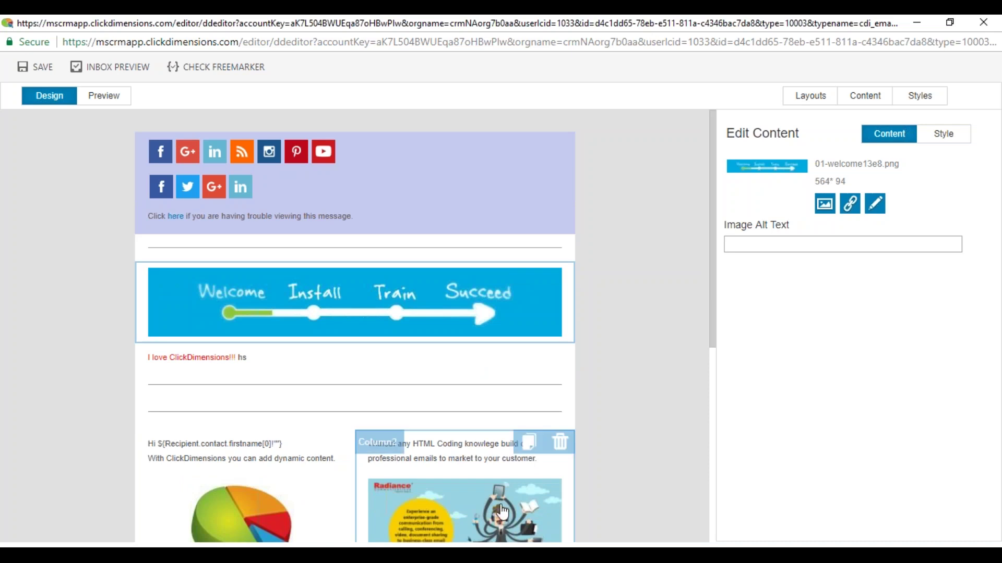
left_click(875, 205)
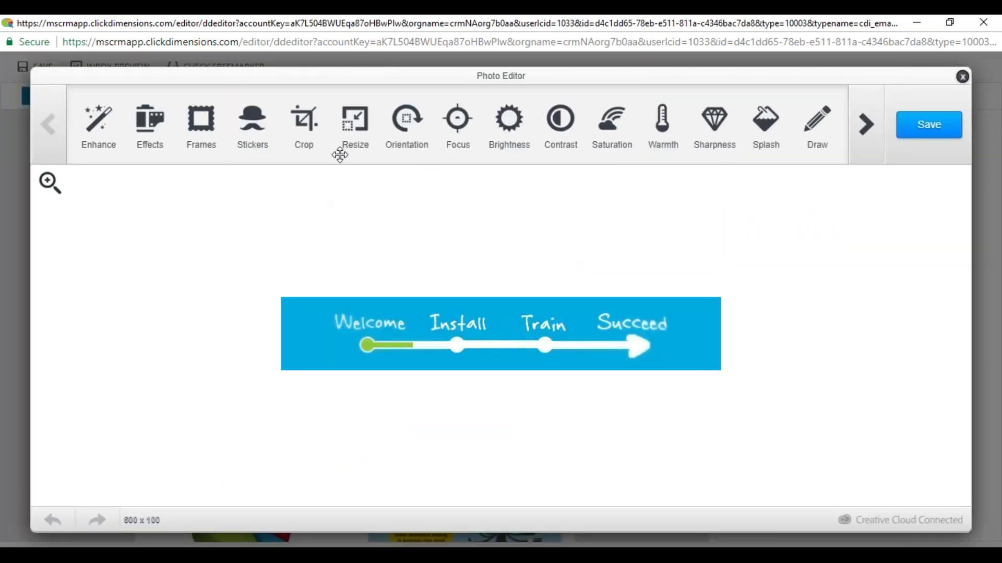
left_click(354, 120)
left_click(572, 129)
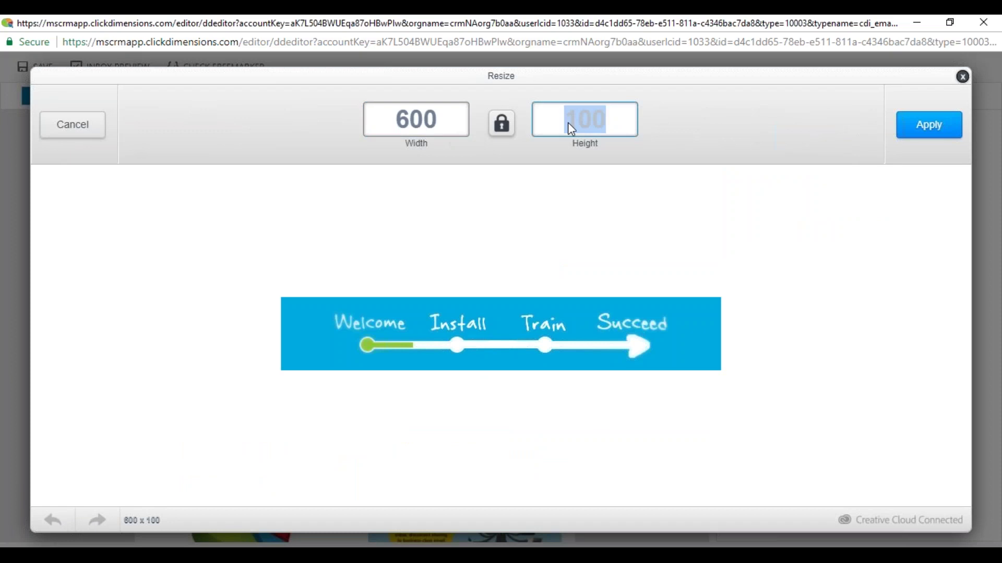
type("50")
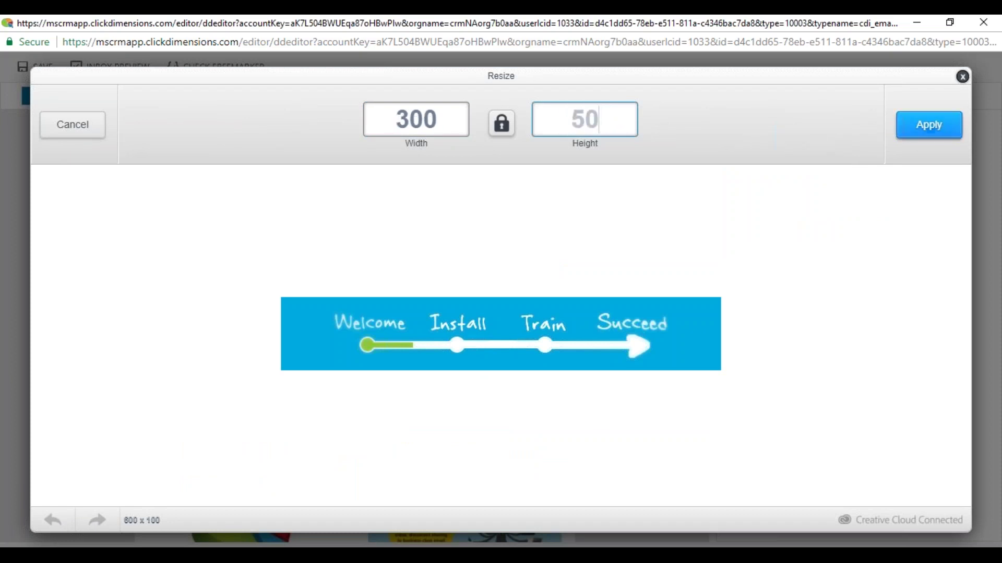
left_click(928, 125)
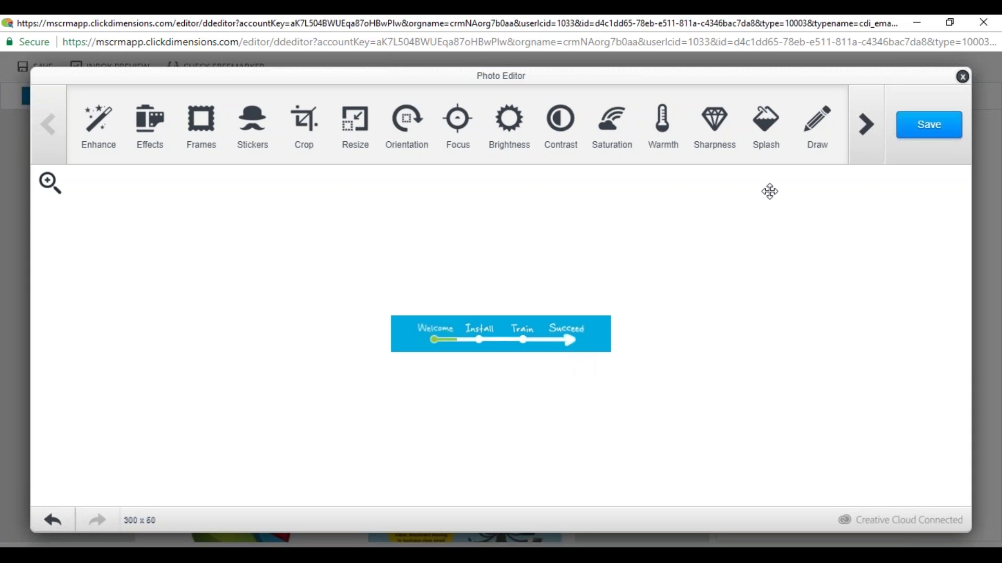
left_click(963, 78)
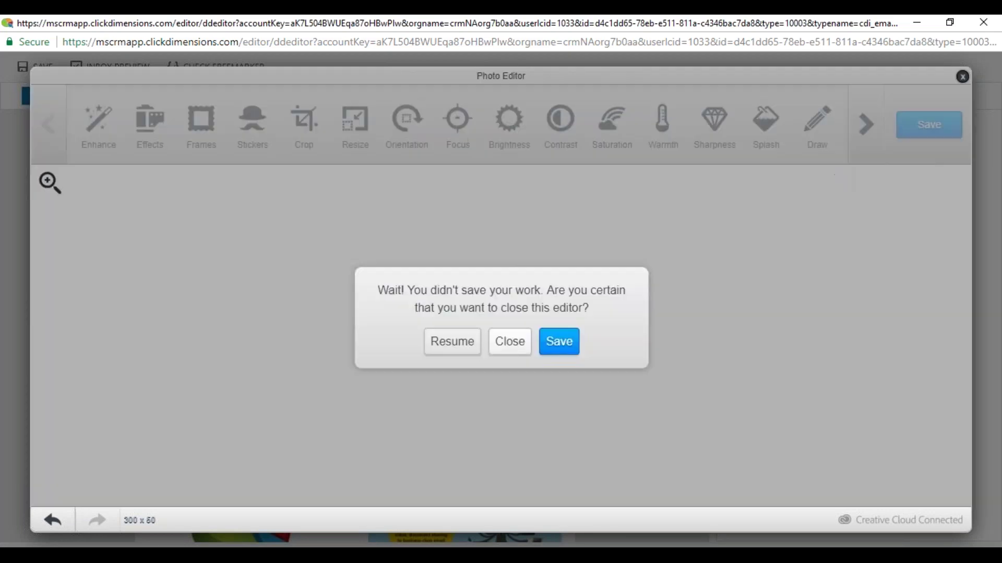
left_click(509, 340)
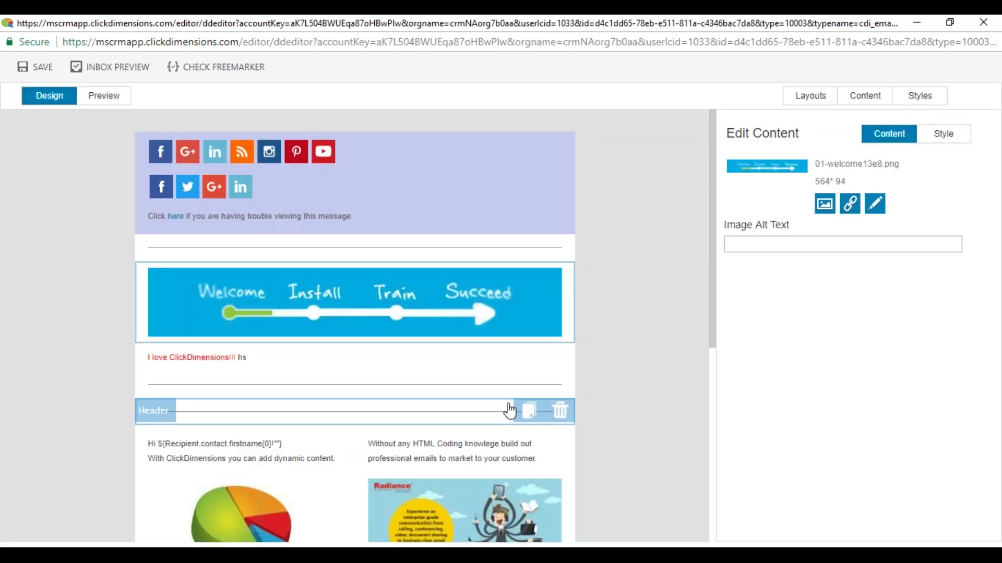
left_click(849, 204)
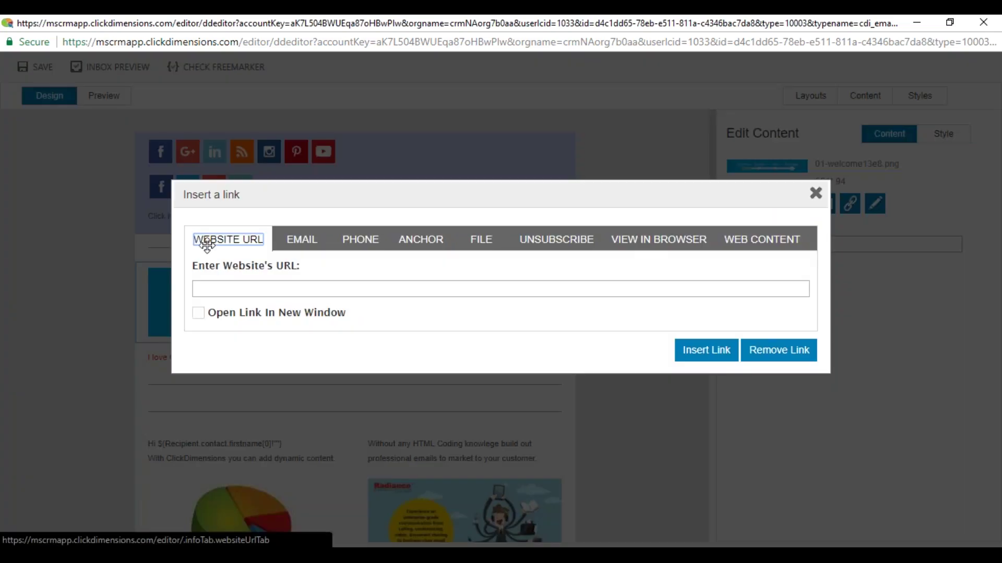
left_click(481, 232)
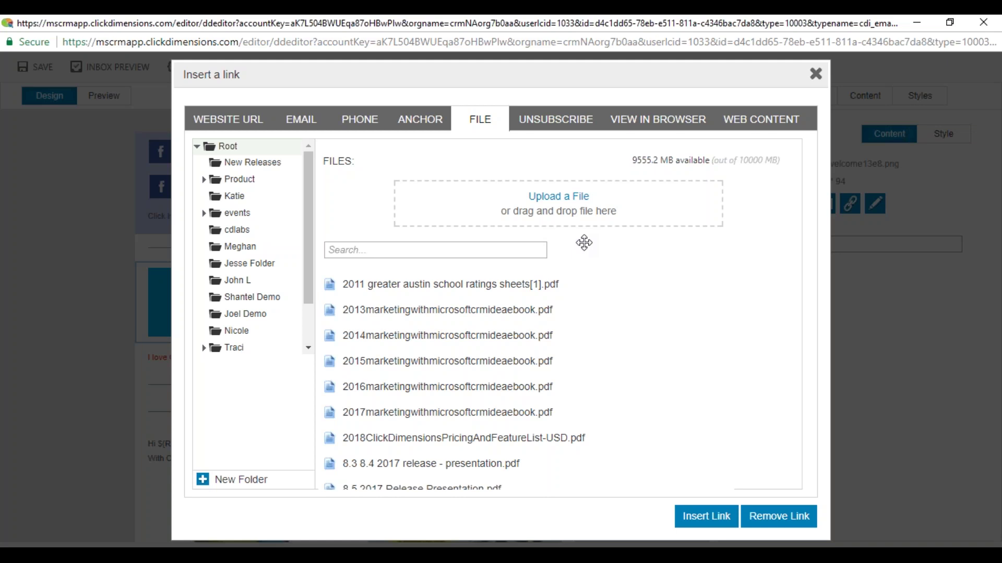
left_click(369, 120)
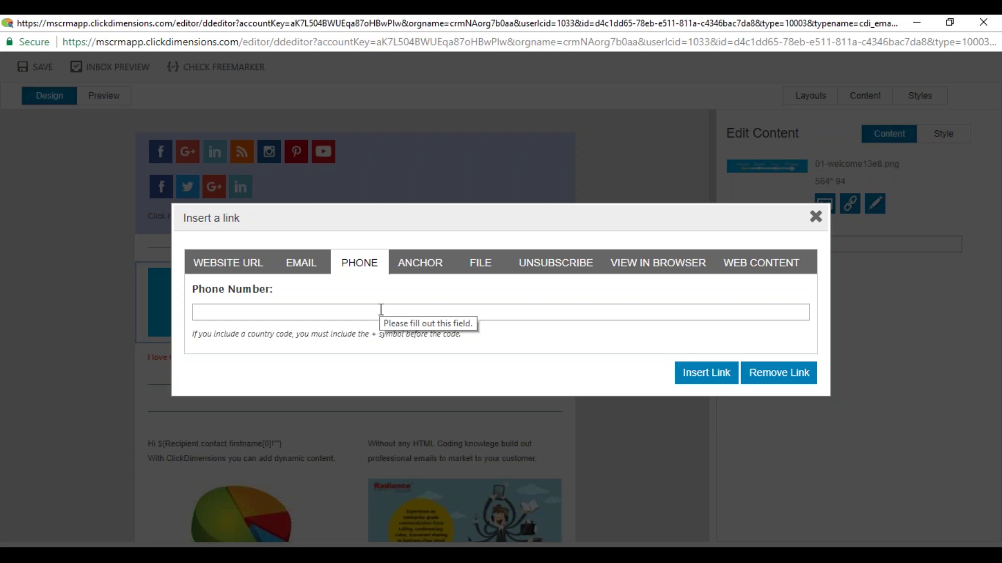
left_click(815, 218)
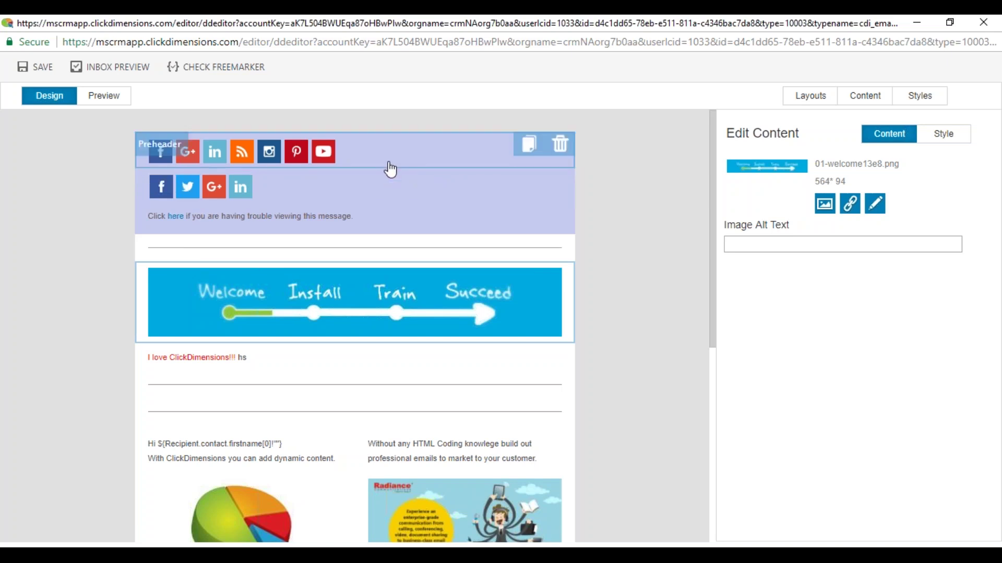
Step: Show the second social row's Facebook, Twitter, Google+ and LinkedIn sharing settings
left_click(367, 187)
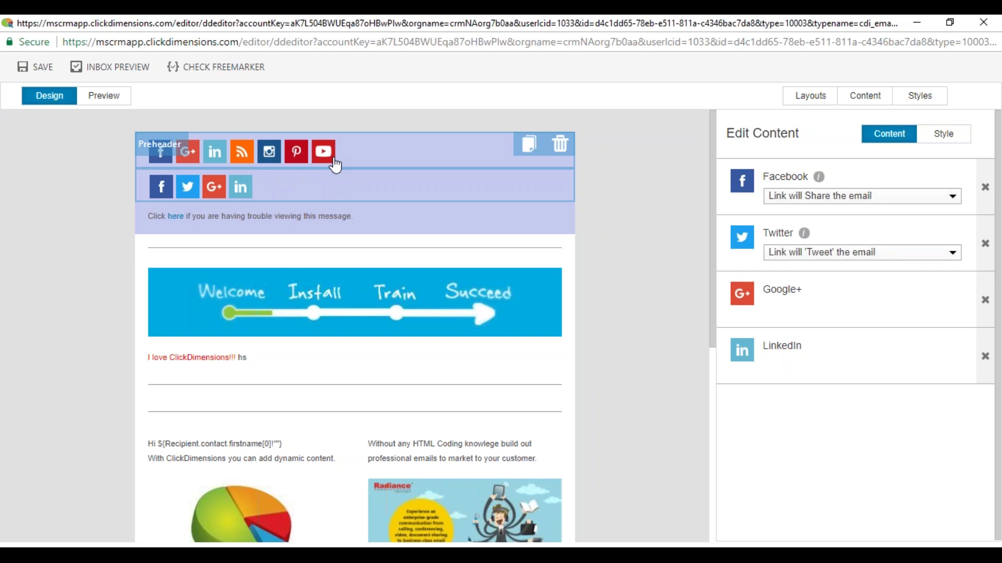
scroll(613, 403, "down", 1)
scroll(613, 400, "up", 1)
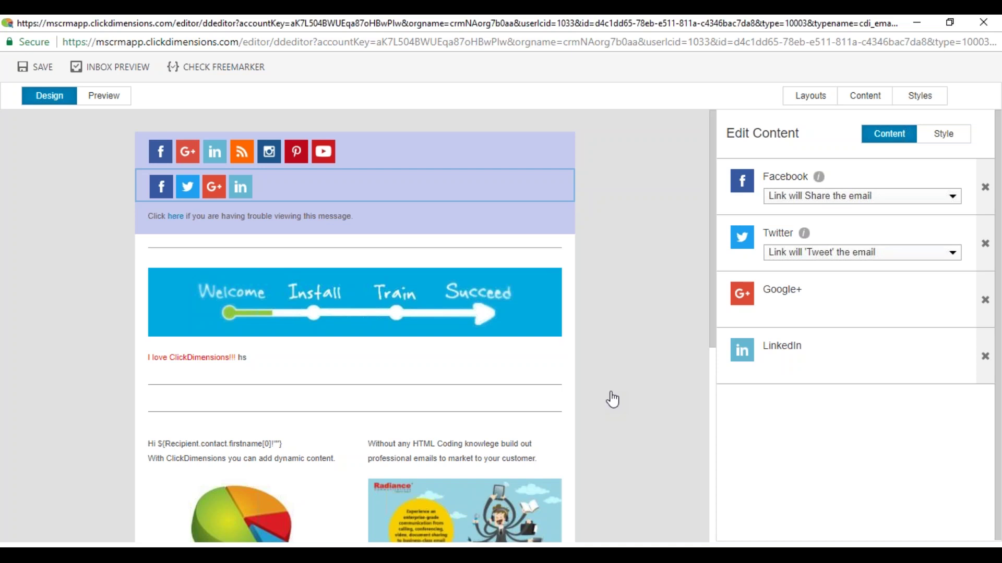
scroll(588, 422, "down", 6)
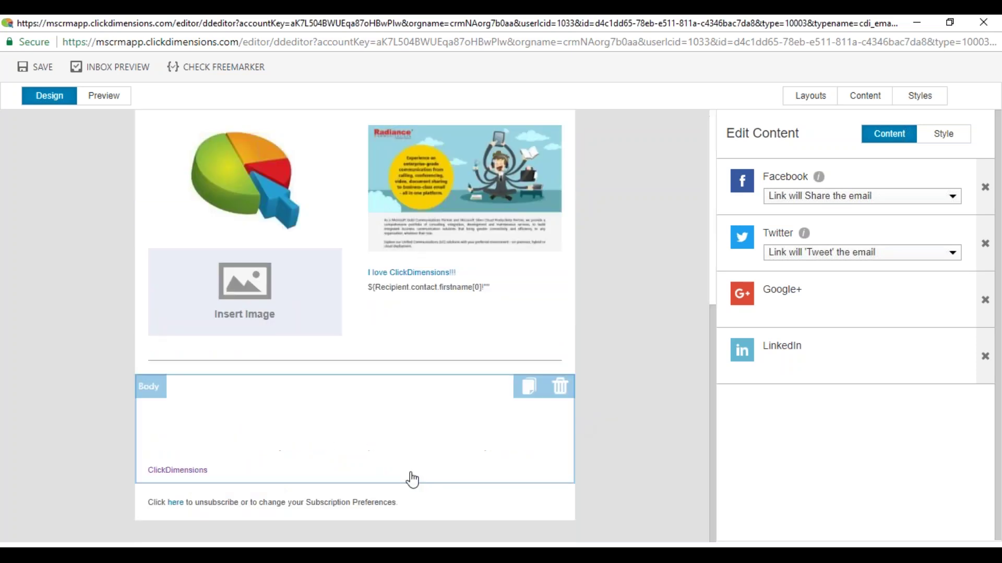
Step: Review Subscription Management options for the footer's 'here' unsubscribe link, leaving the link unchanged
left_click(286, 519)
right_click(765, 292)
left_click(803, 321)
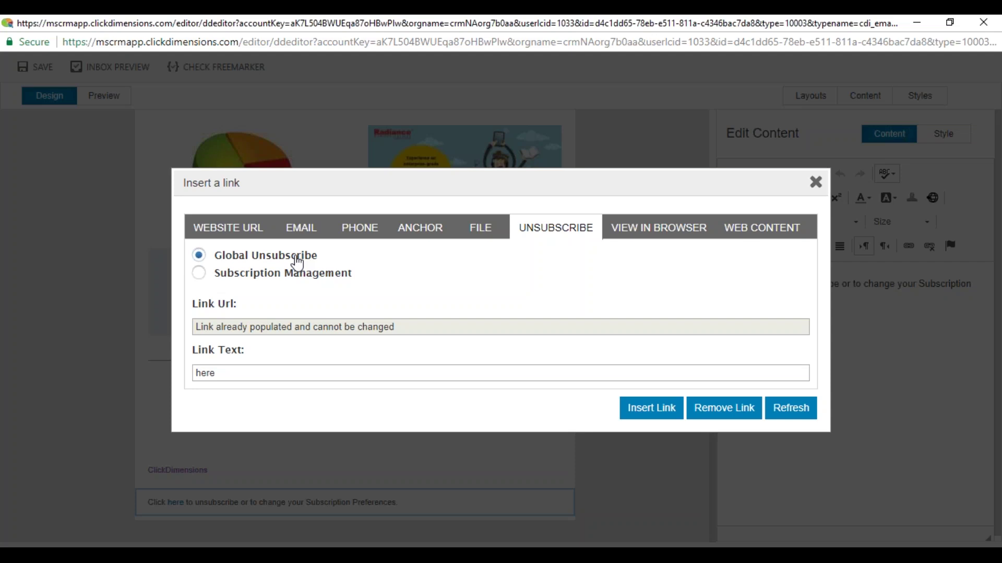
left_click(198, 272)
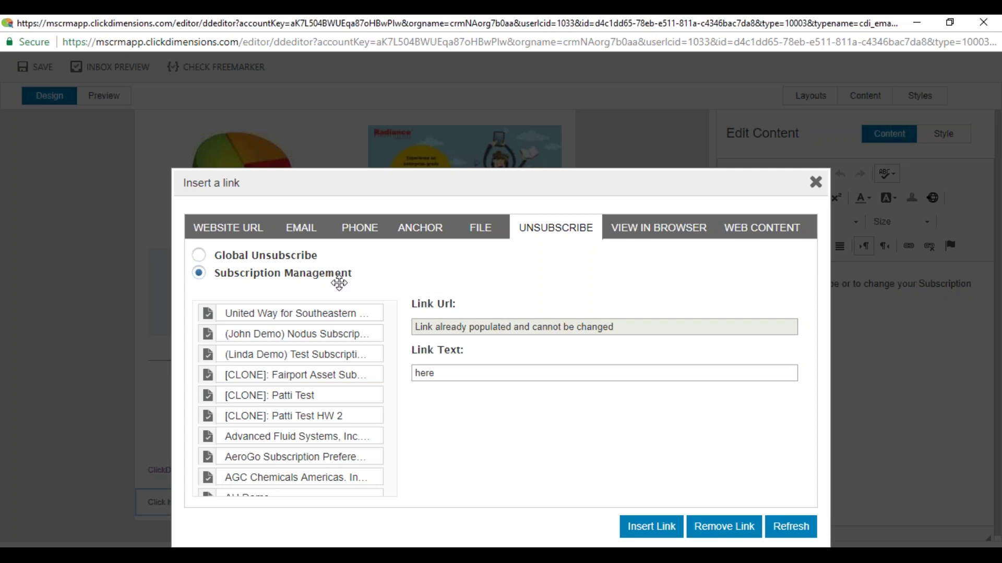
left_click(817, 183)
scroll(480, 279, "up", 4)
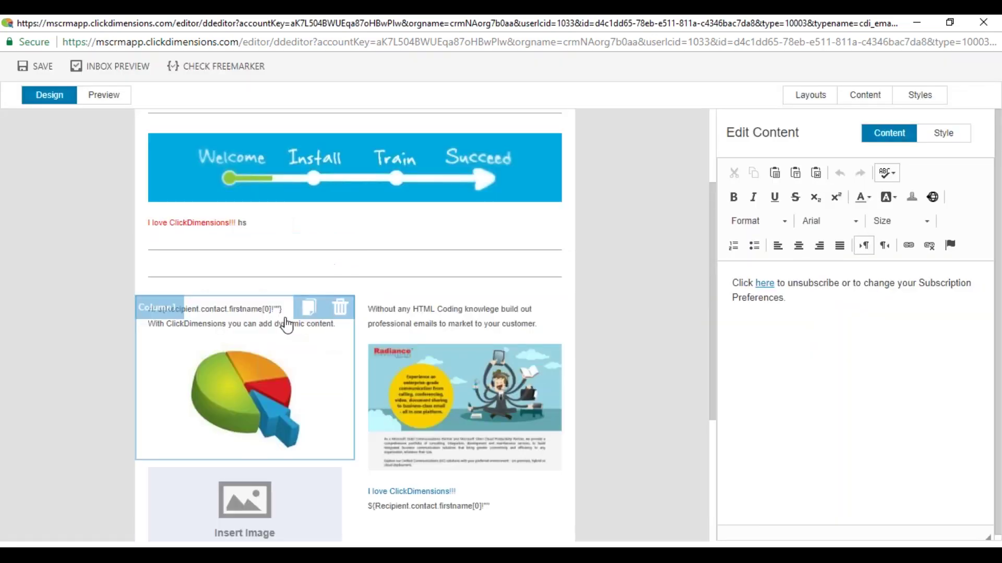
Step: Delete the 'Hi' greeting line from the left column text and bring up Personalize
left_click(257, 319)
left_click(916, 413)
key("shift+Home")
key("BackSpace")
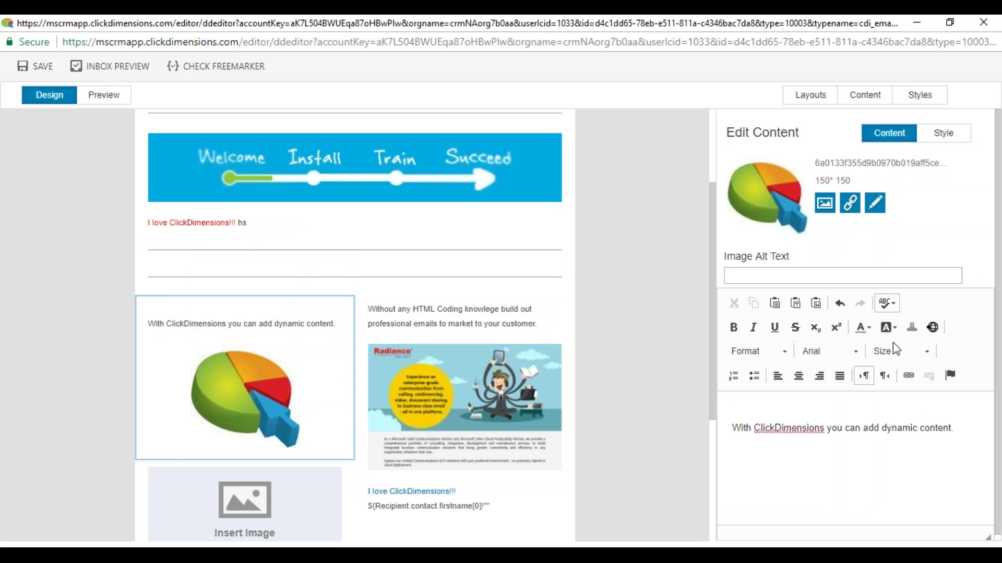
left_click(910, 328)
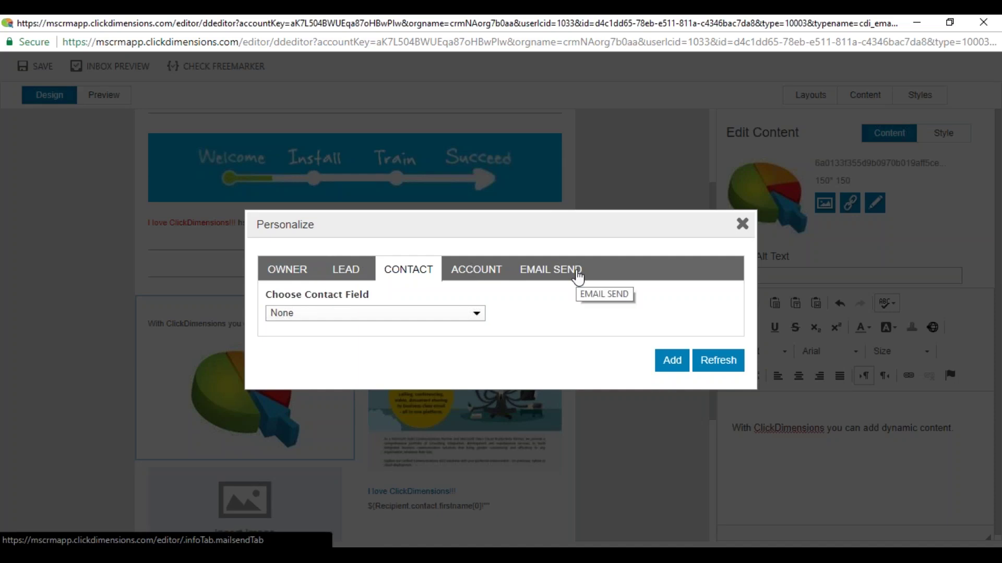
Step: Insert the contact's Full Name merge field into the column text block
left_click(476, 314)
key("f")
scroll(347, 413, "down", 2)
left_click(315, 431)
left_click(666, 361)
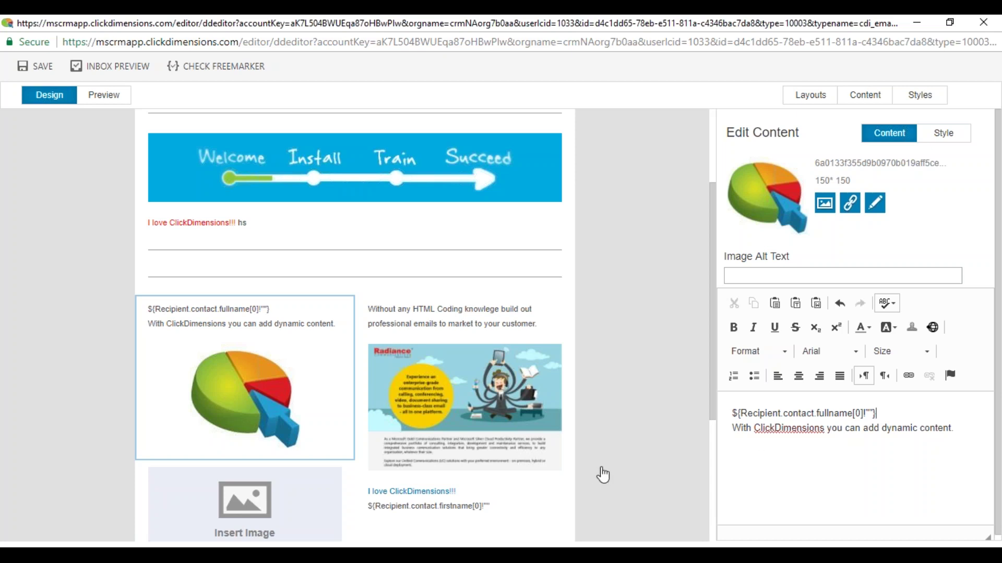
scroll(576, 385, "up", 3)
Step: Open the email's inbox previews and browse the client thumbnails
left_click(135, 70)
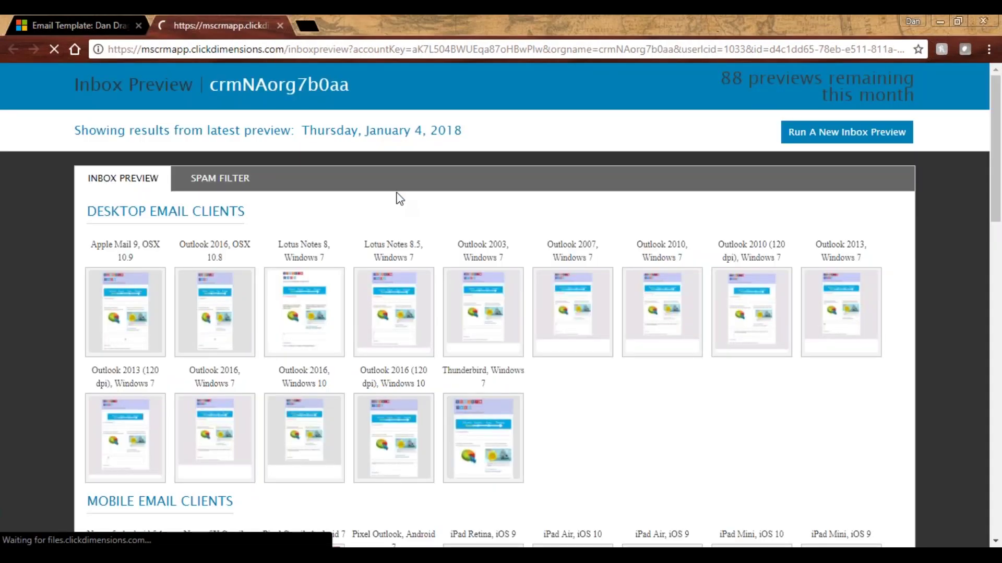
scroll(334, 225, "down", 10)
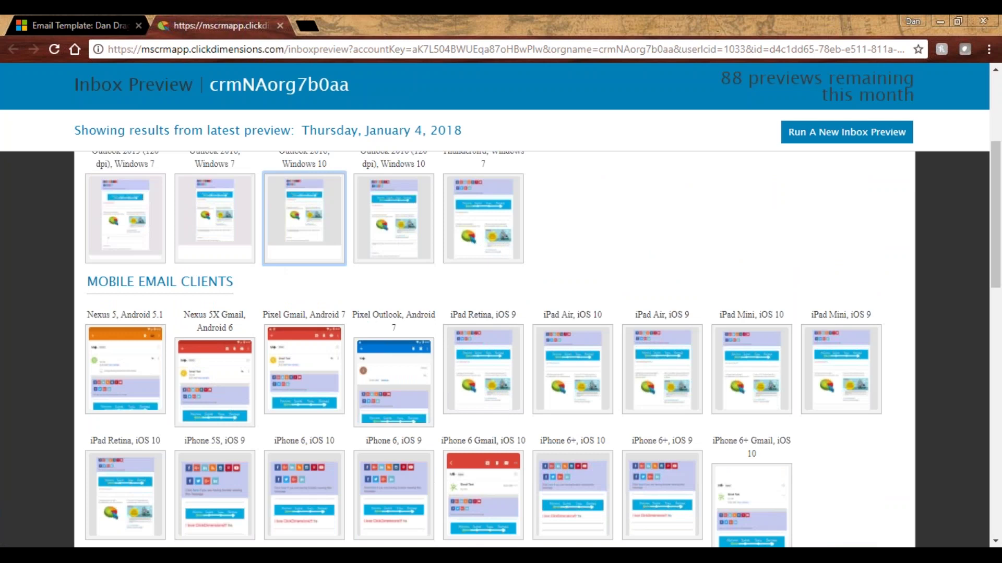
scroll(292, 313, "down", 4)
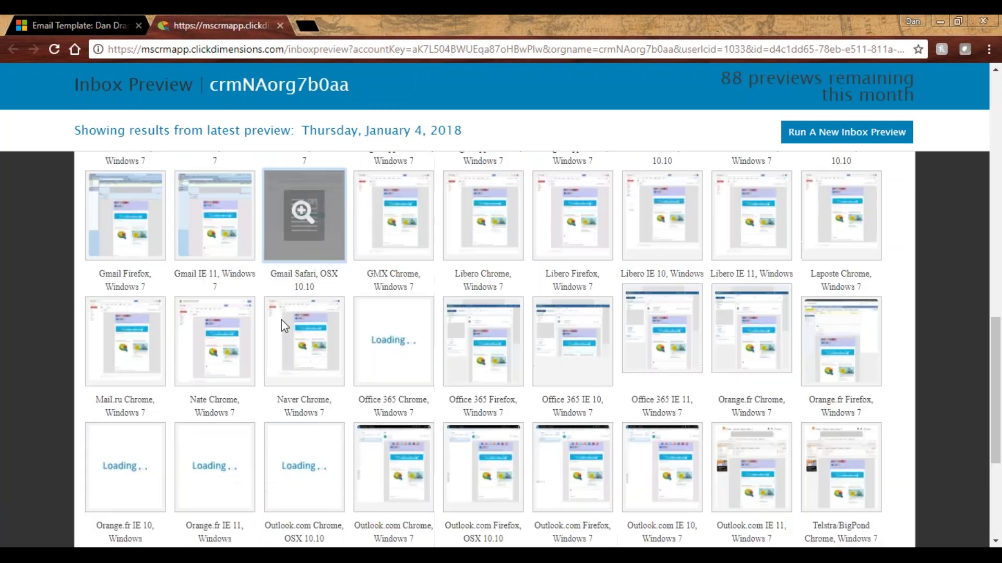
scroll(662, 392, "down", 4)
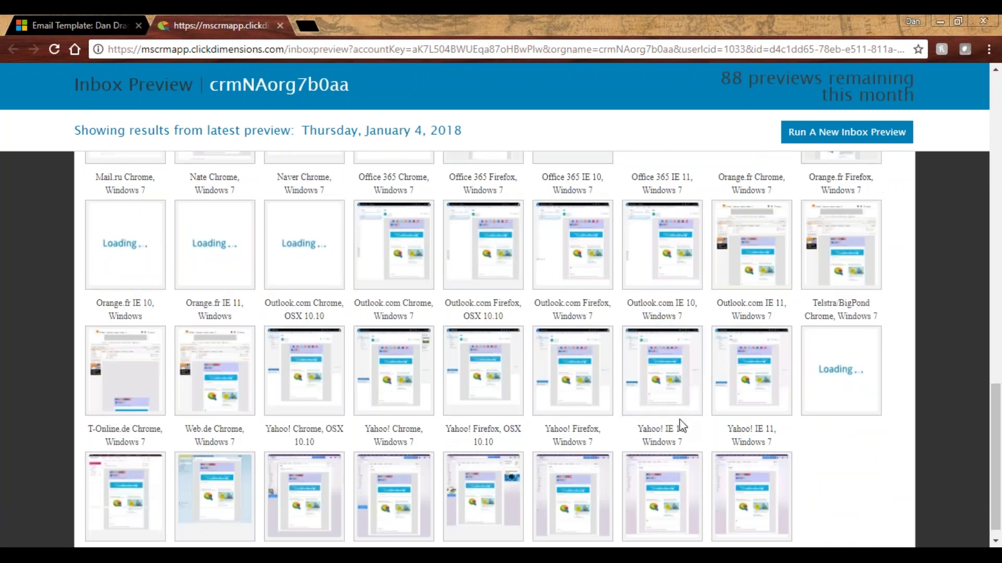
scroll(678, 425, "up", 13)
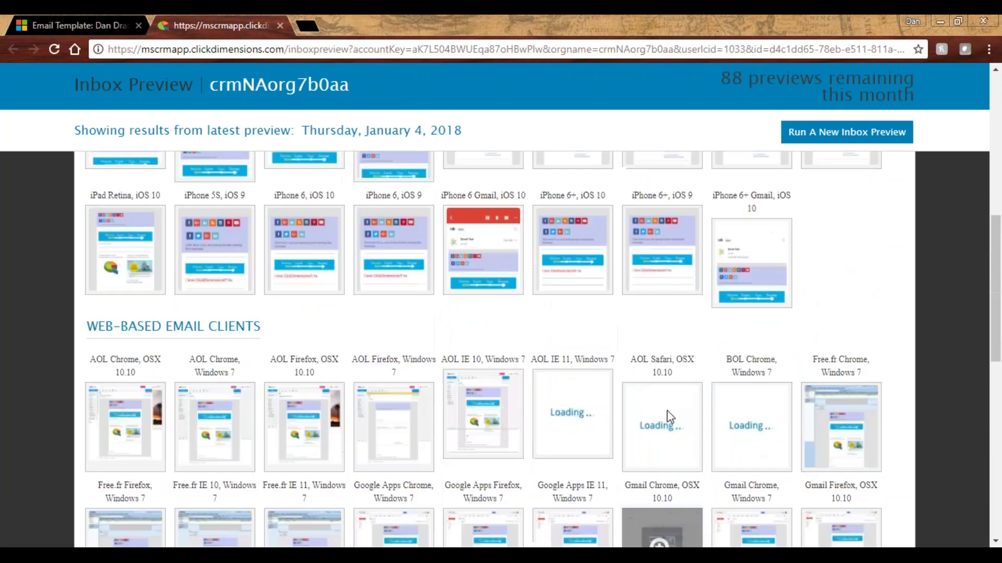
scroll(661, 452, "up", 1)
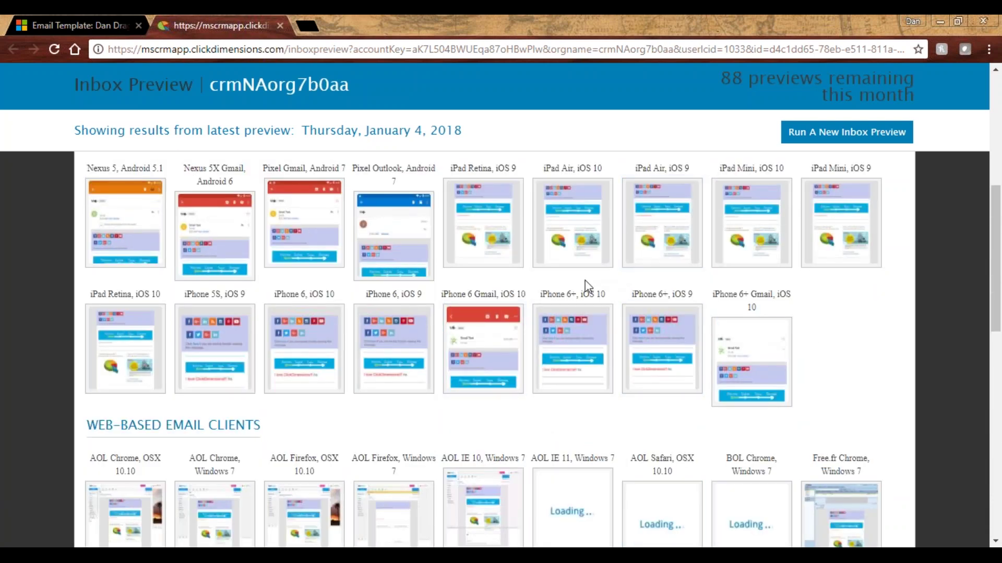
Step: Inspect the iPad Air, iOS 10 rendering, then return to the previews overview
left_click(585, 263)
scroll(642, 309, "up", 3)
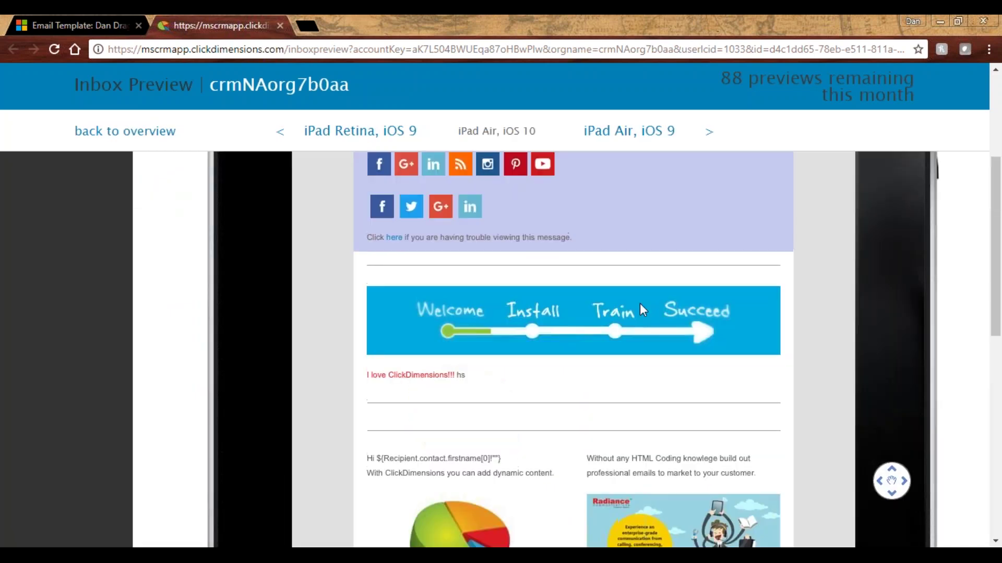
scroll(640, 304, "up", 3)
scroll(635, 303, "down", 4)
left_click(891, 420)
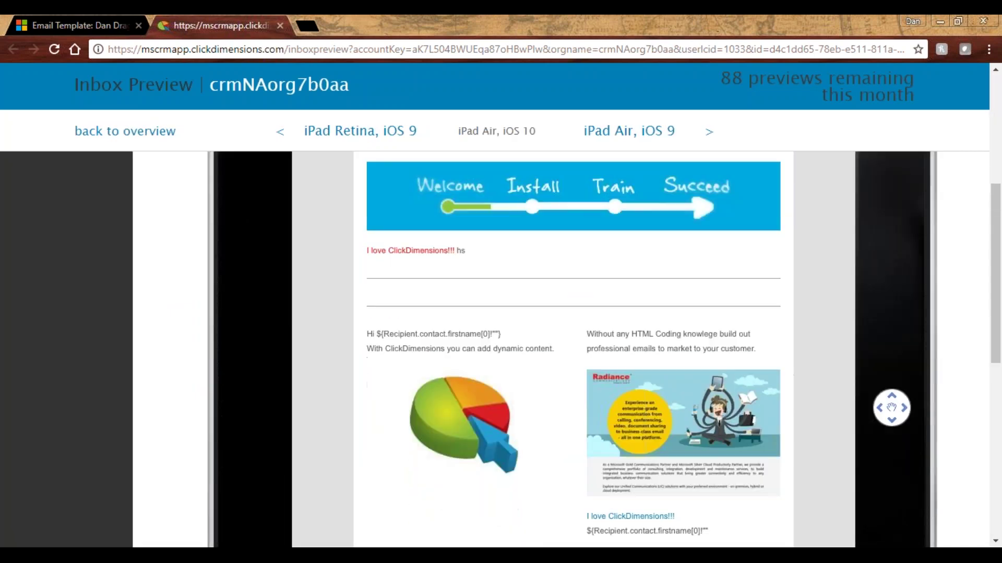
scroll(741, 371, "down", 5)
scroll(737, 369, "up", 10)
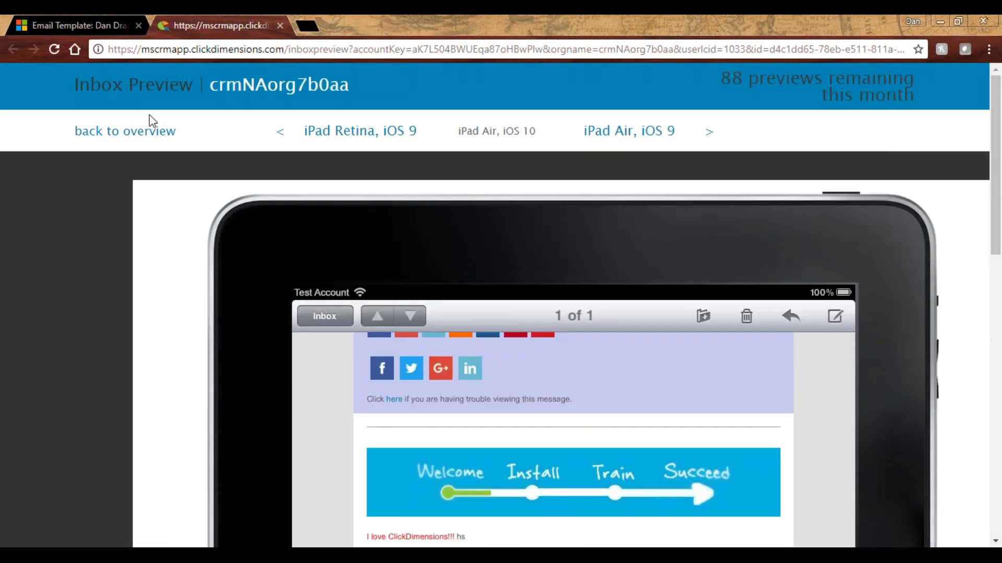
left_click(131, 131)
Step: Show the spam filter results and scroll through the filters, all reporting PASSED
left_click(220, 180)
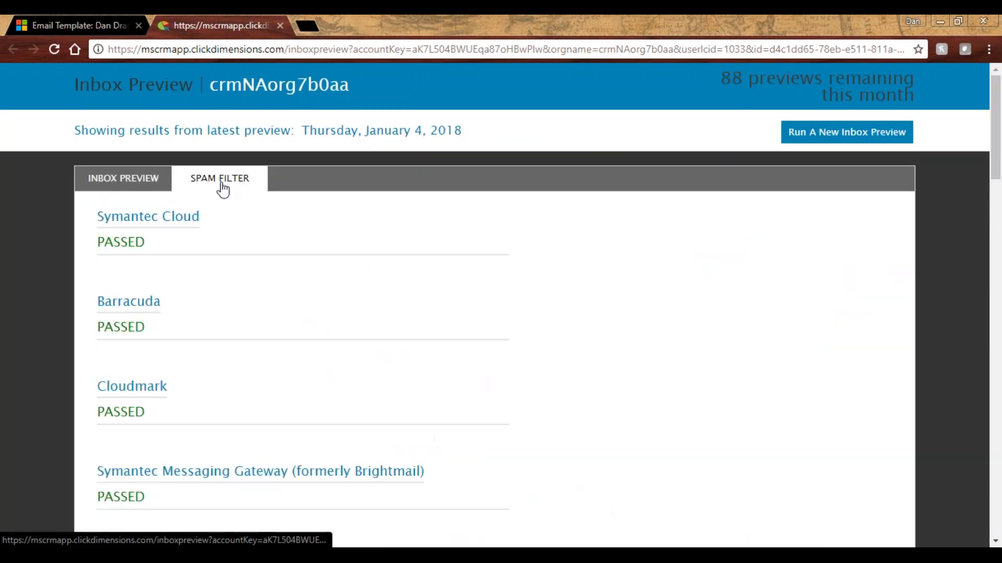
scroll(395, 294, "down", 5)
scroll(395, 292, "down", 3)
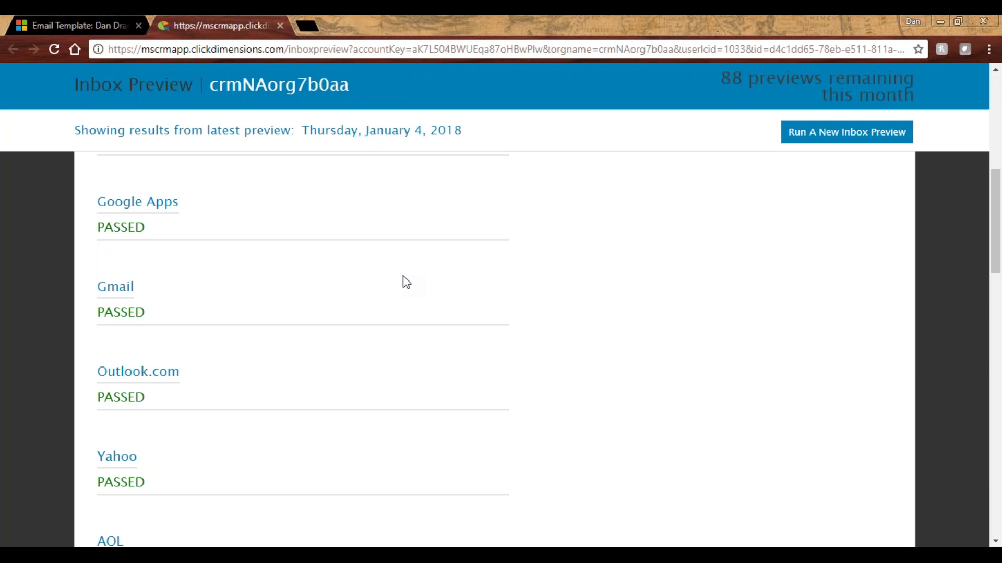
Step: Close the inbox preview and open the 'Drag and Drop Example' draft from Email Sends
left_click(279, 26)
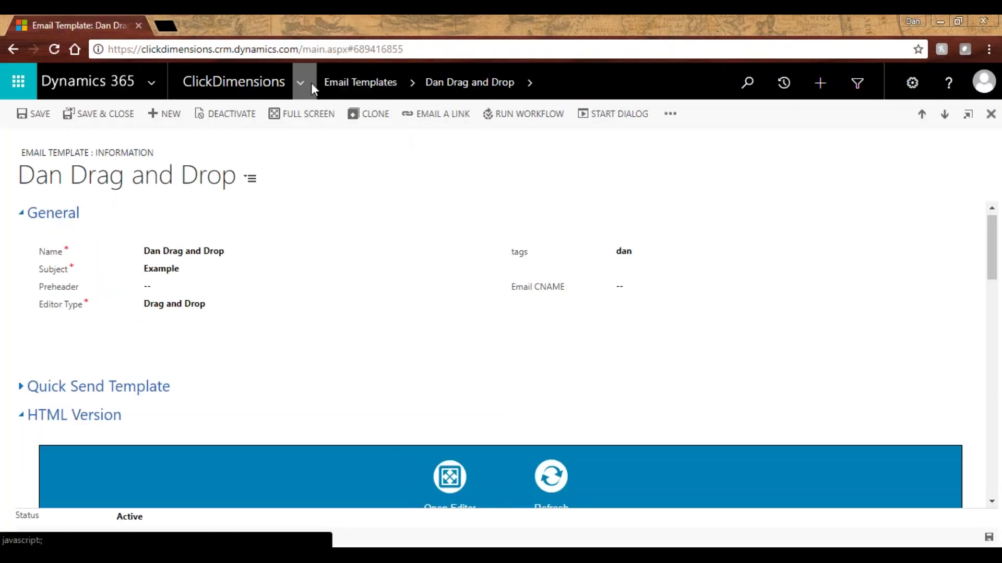
left_click(307, 81)
left_click(90, 218)
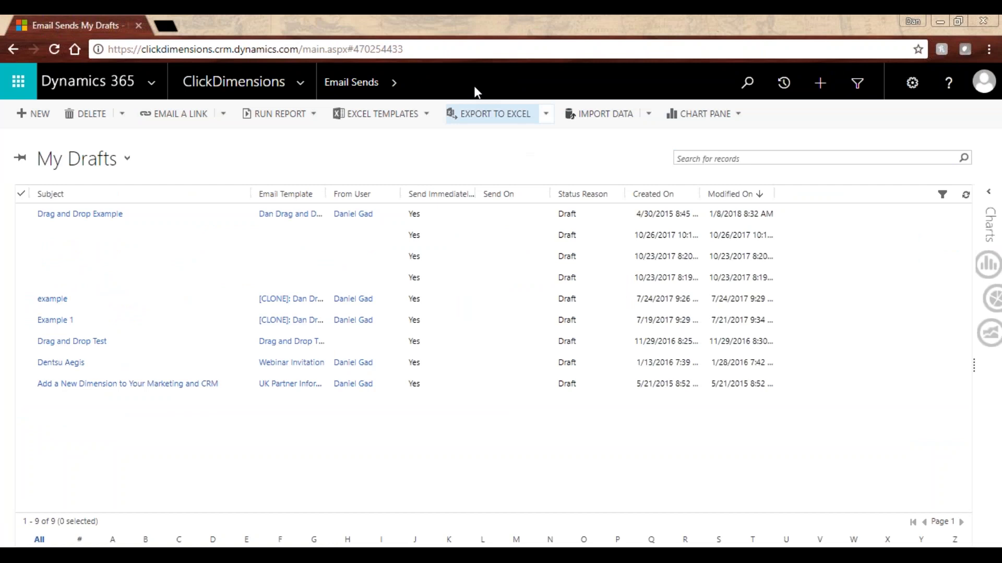
left_click(174, 210)
double_click(173, 210)
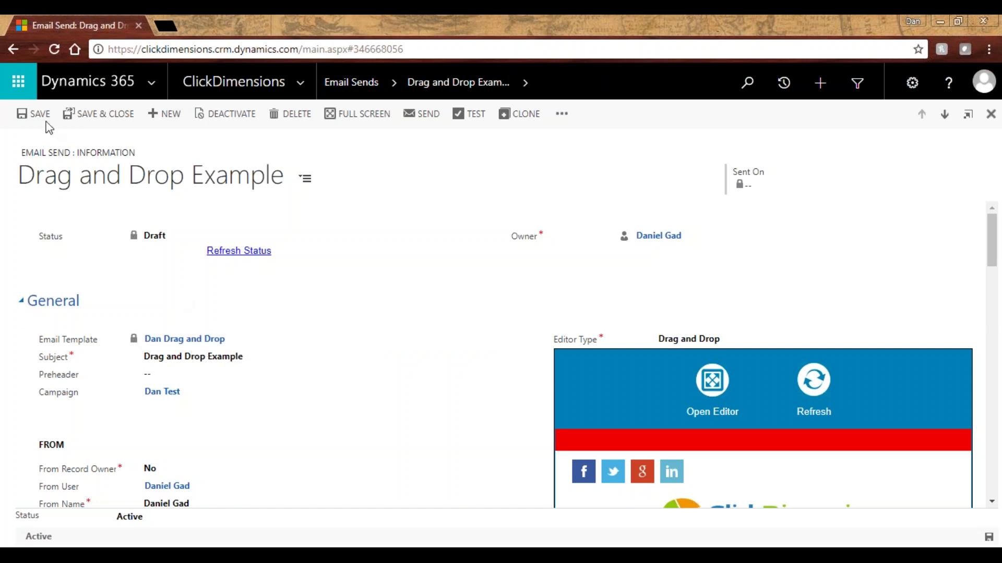
scroll(130, 355, "down", 1)
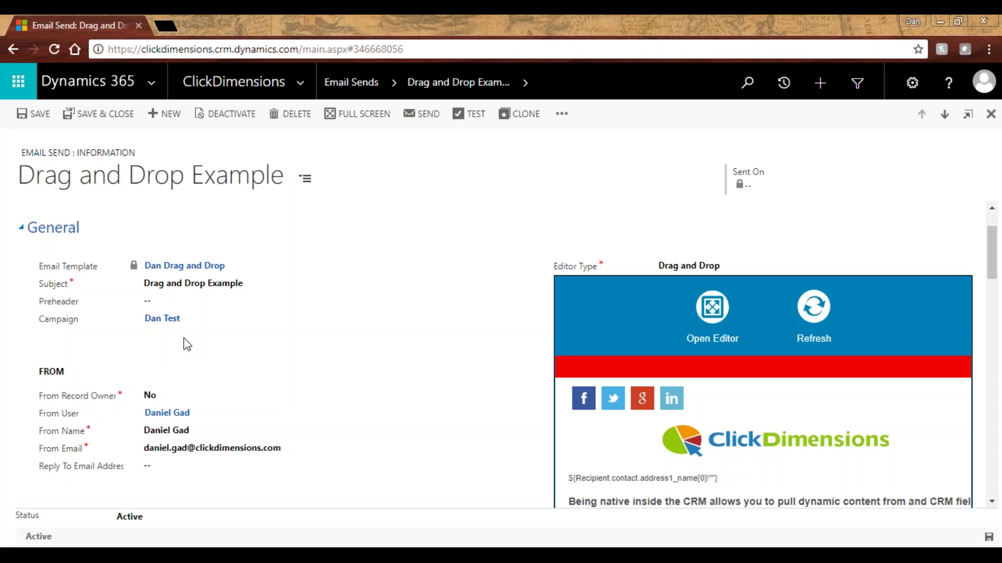
scroll(189, 344, "down", 4)
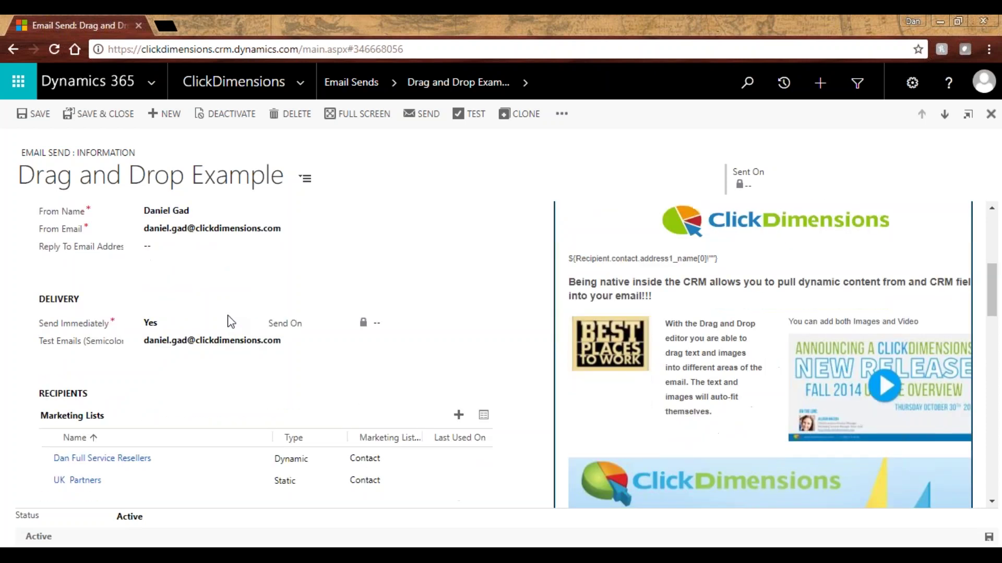
scroll(229, 321, "up", 2)
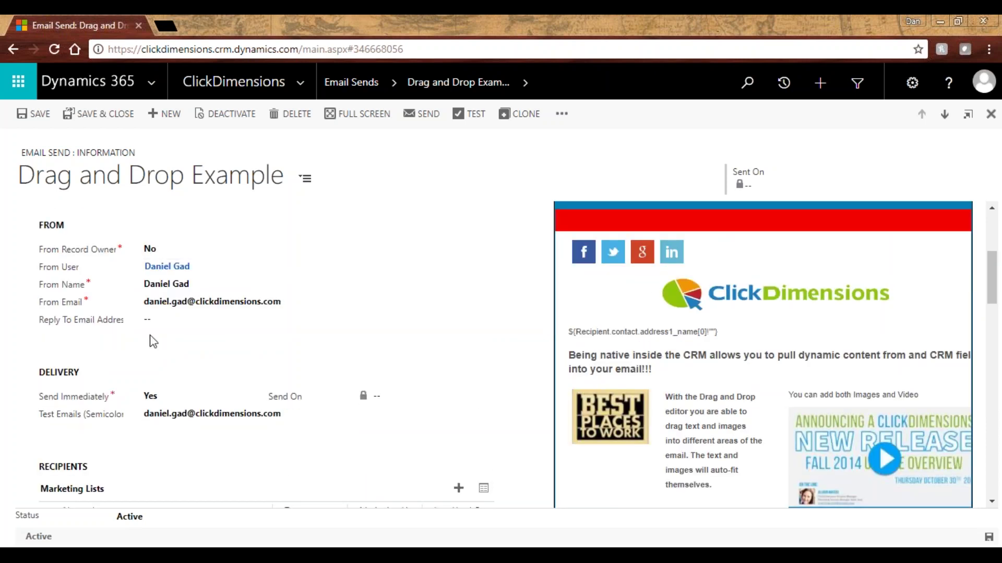
left_click(154, 251)
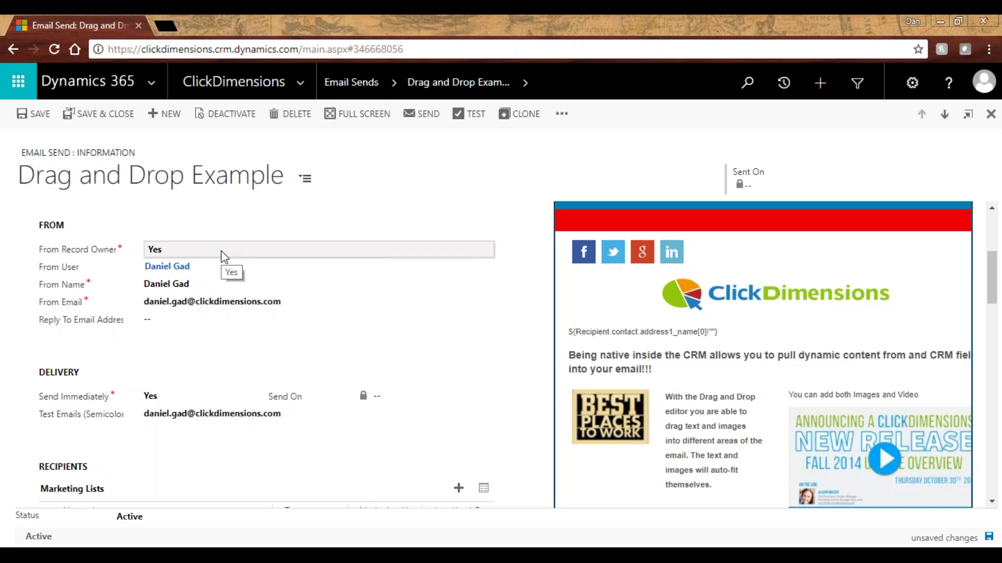
left_click(168, 249)
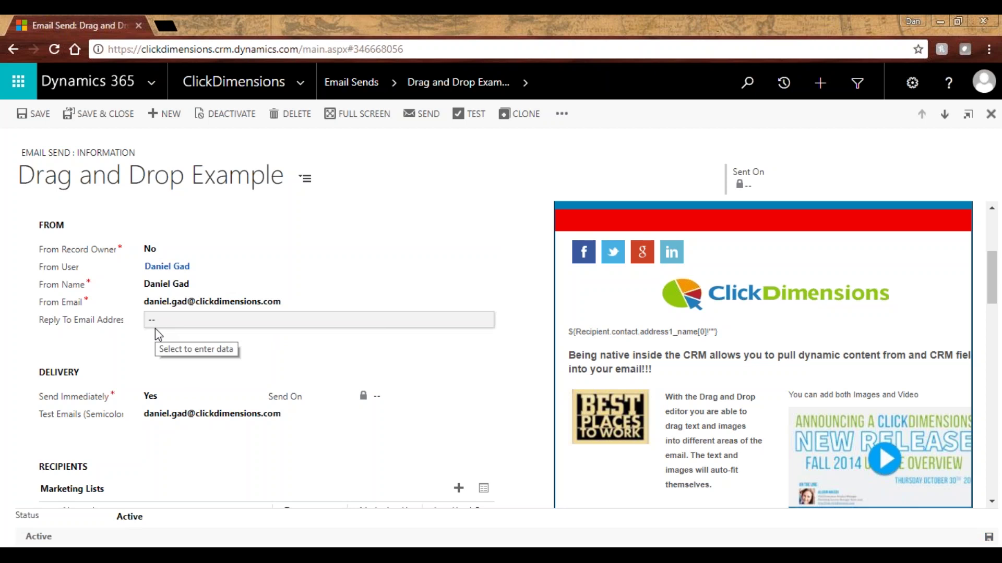
scroll(153, 333, "down", 3)
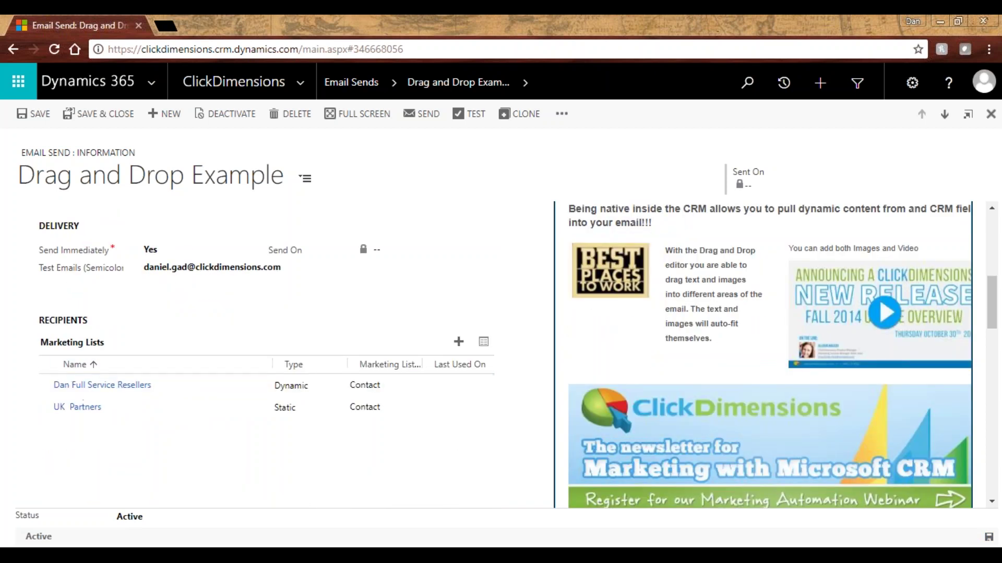
left_click(156, 252)
left_click(229, 261)
left_click(378, 249)
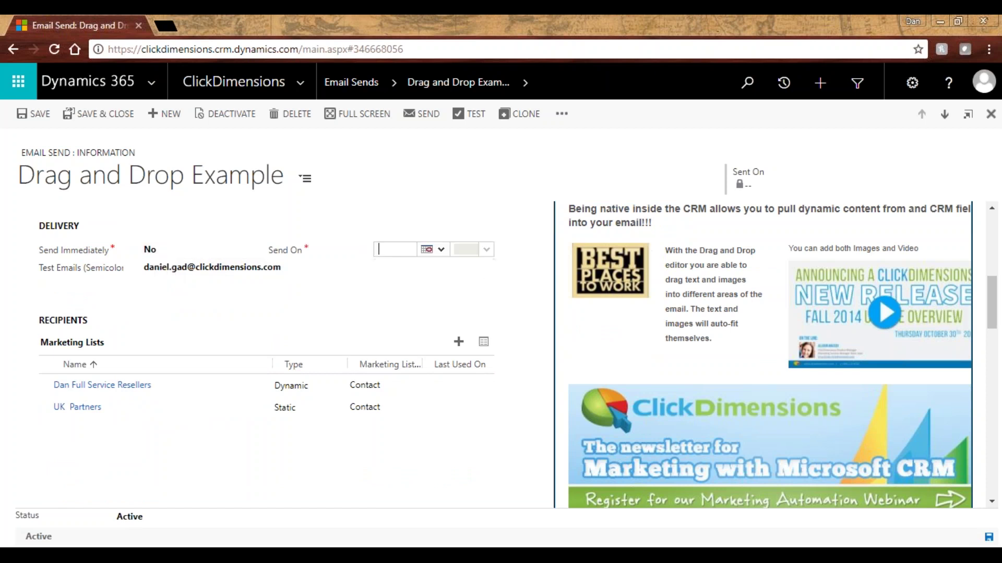
left_click(426, 250)
left_click(179, 250)
left_click(156, 261)
scroll(180, 384, "down", 2)
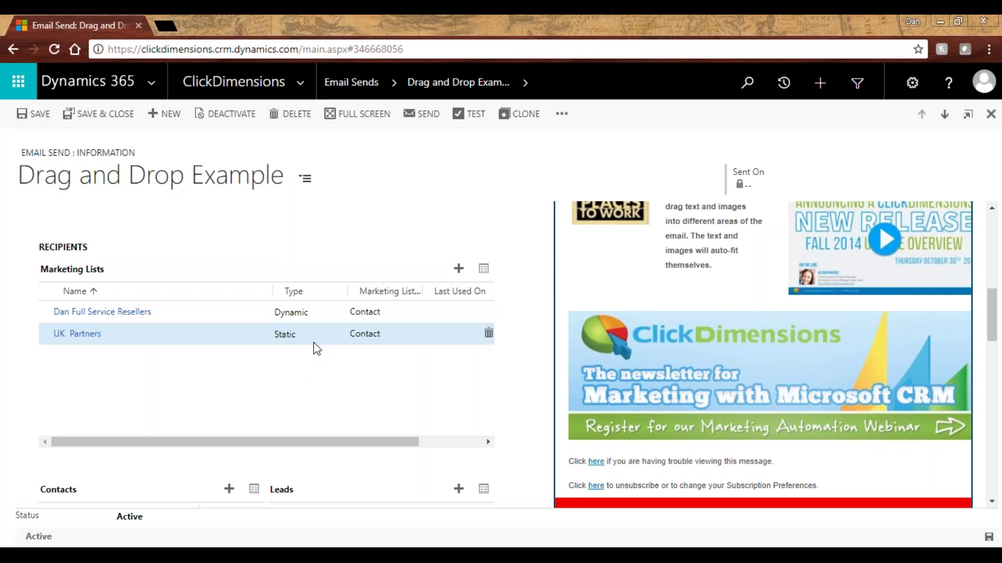
Step: Start a split test on this send, giving Strategy B the subject 'Drag and Drop Example 9'
left_click(562, 114)
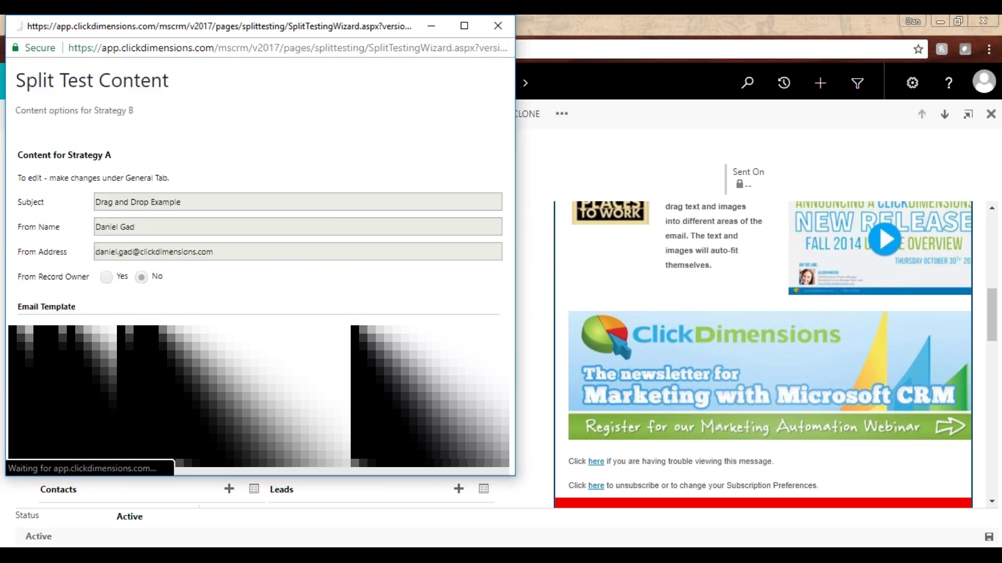
left_click_drag(339, 30, 523, 45)
left_click(649, 50)
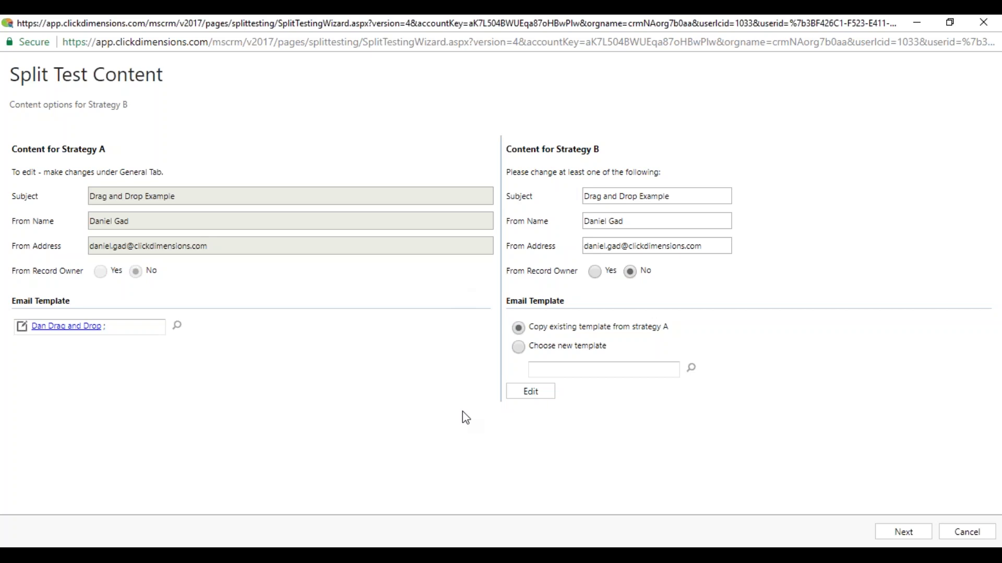
left_click(701, 197)
left_click(700, 212)
left_click(903, 530)
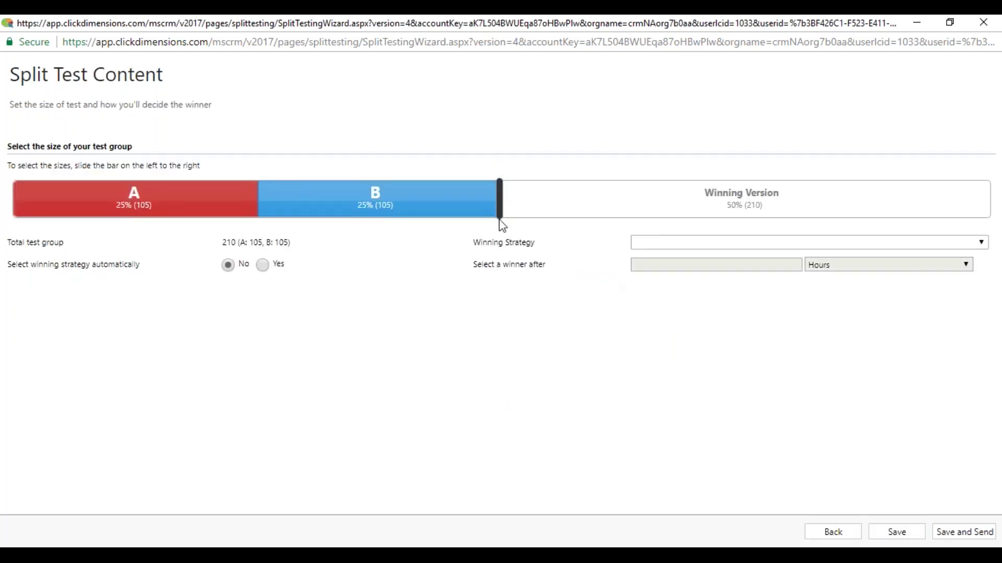
Step: Shrink groups A and B to 10% each, auto-pick the winner by unique open rate, then close the wizard
left_click_drag(499, 201, 221, 222)
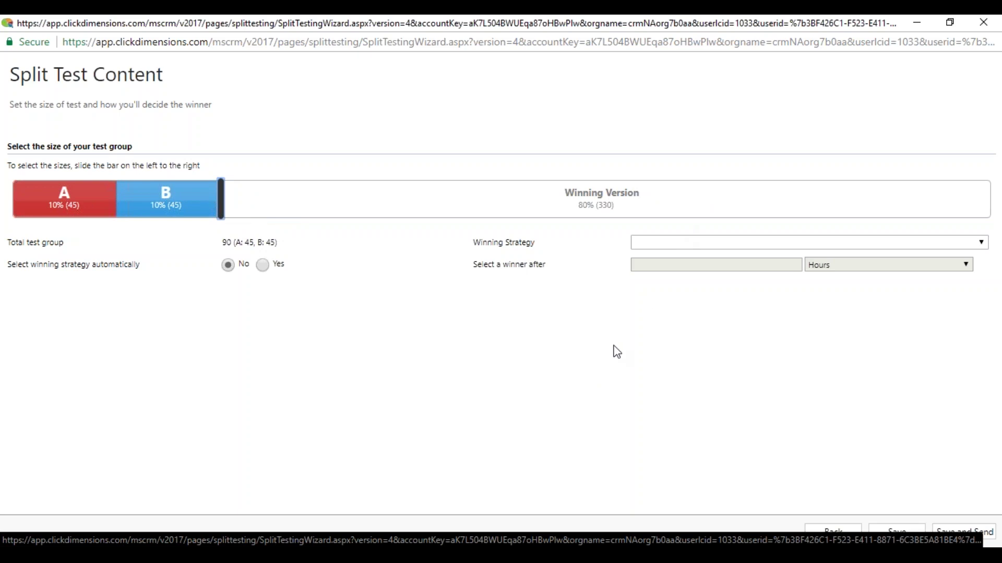
left_click(263, 265)
left_click(748, 245)
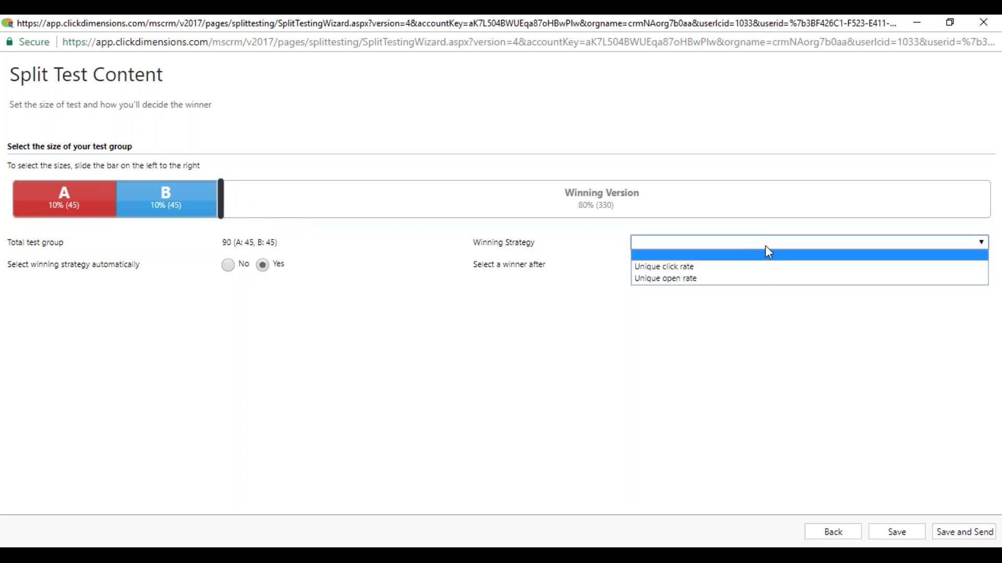
left_click(691, 280)
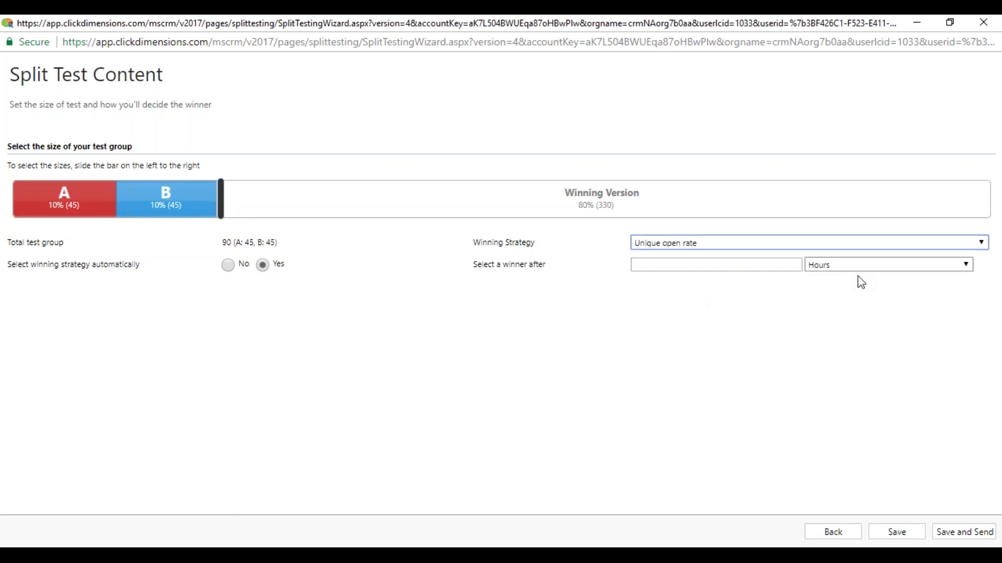
left_click(876, 274)
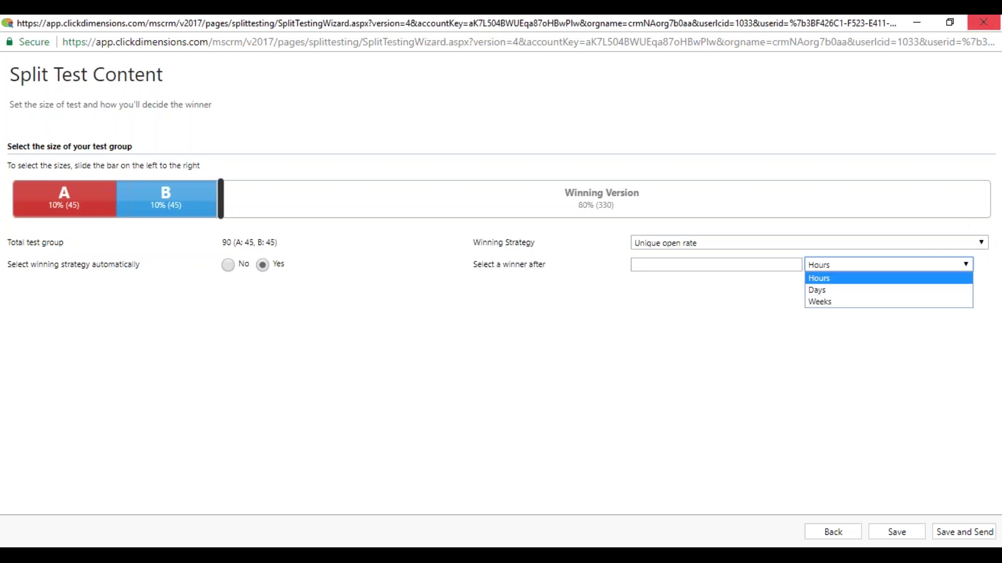
left_click(983, 22)
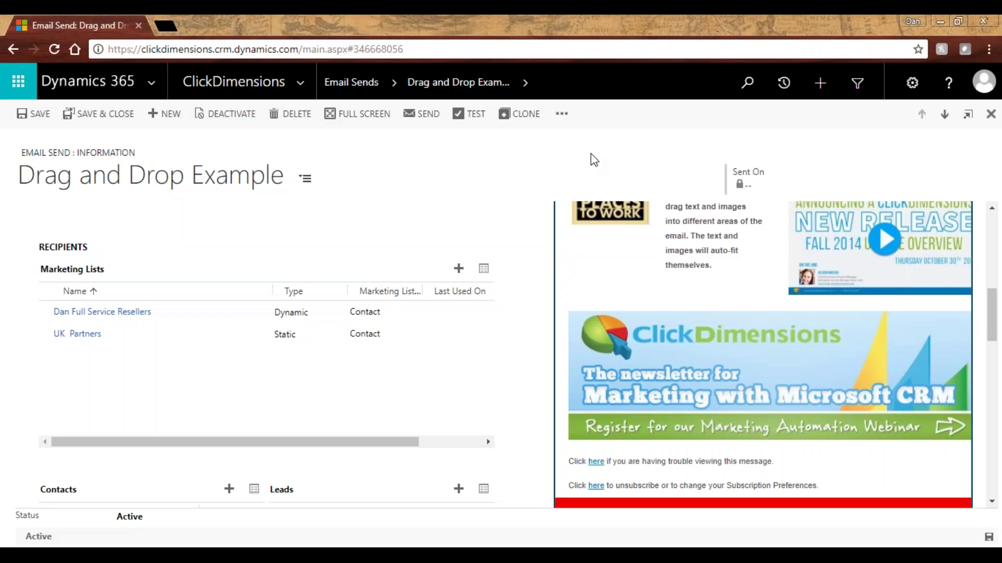
Step: From the Email Sends Newsletters view, open the 'ClickDimensions August 2017 Newsletter' send
left_click(360, 85)
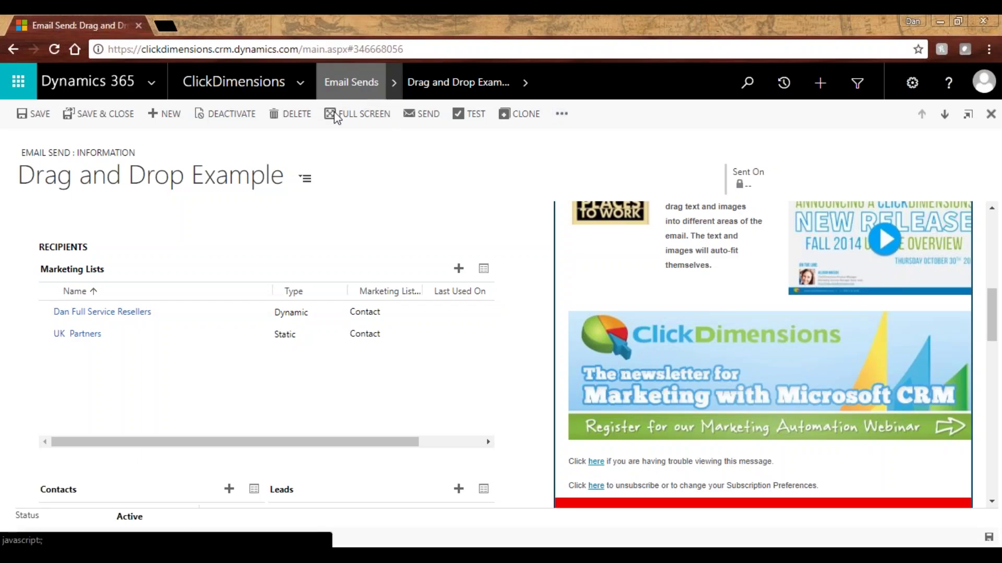
left_click(83, 159)
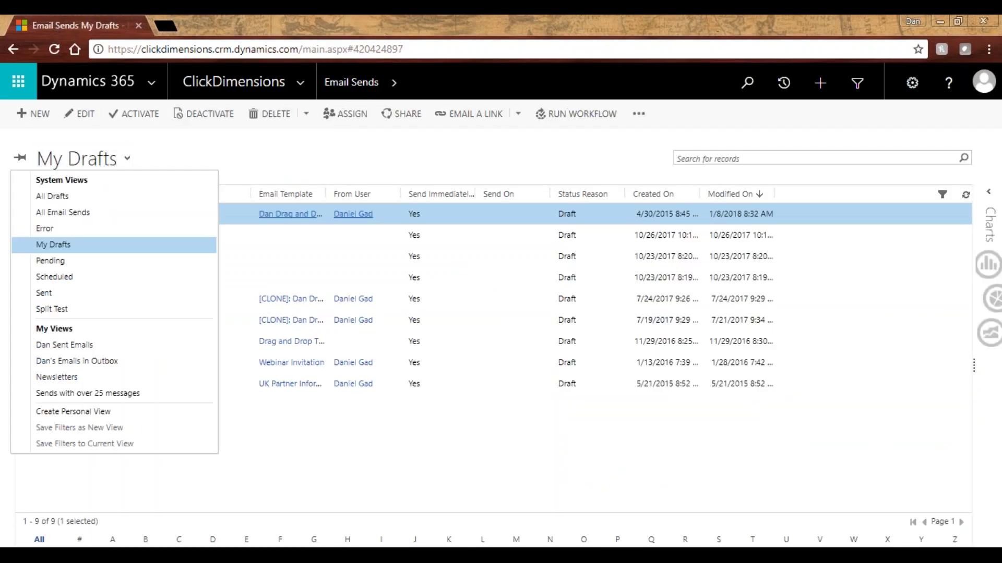
left_click(123, 381)
left_click(246, 222)
double_click(247, 223)
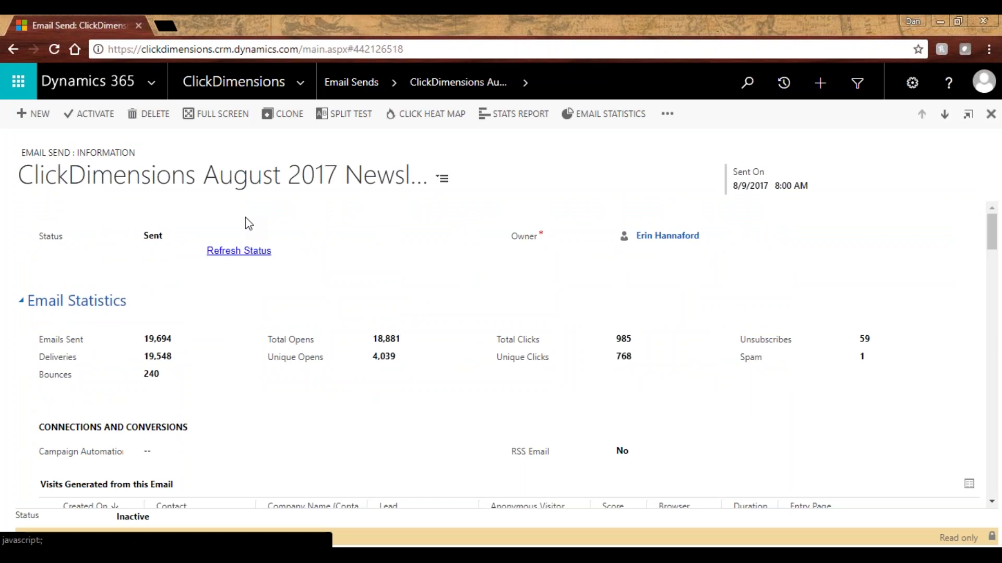
Step: Open the August 2017 Newsletter's Email Statistics report in a new tab
left_click(619, 123)
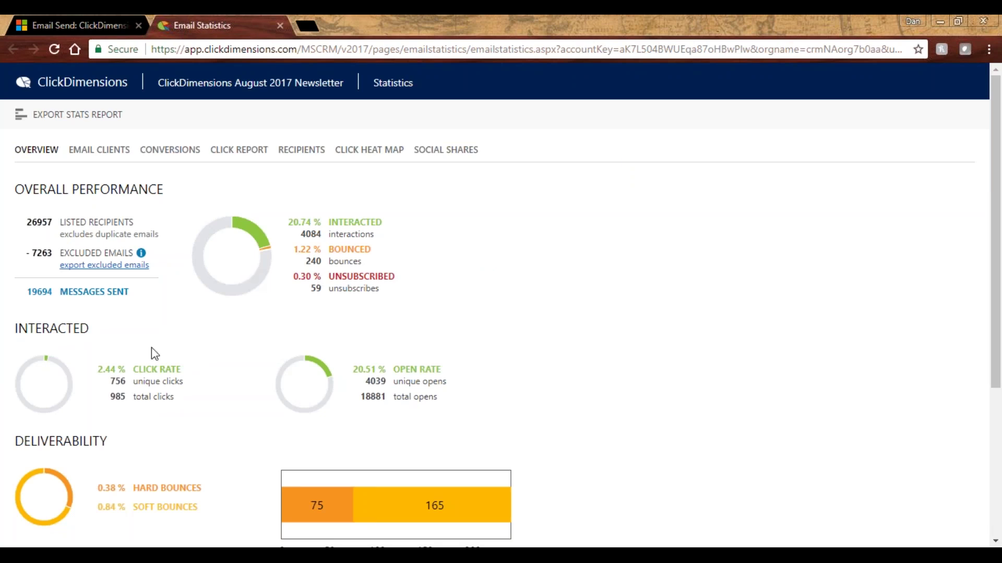
Step: Scroll through the Overview figures, then show the Email Clients breakdown of opens
scroll(151, 347, "down", 1)
scroll(339, 317, "down", 3)
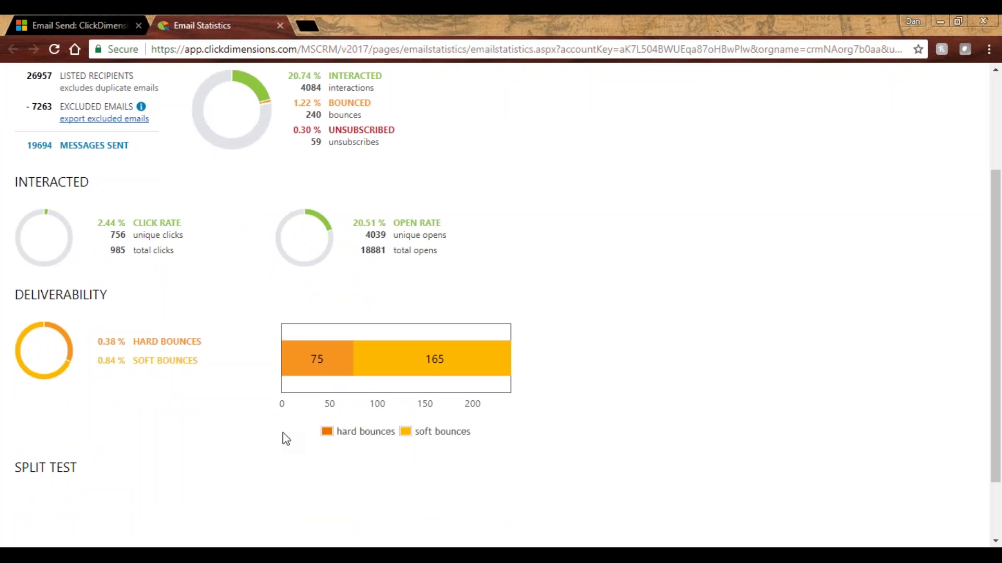
scroll(286, 439, "down", 2)
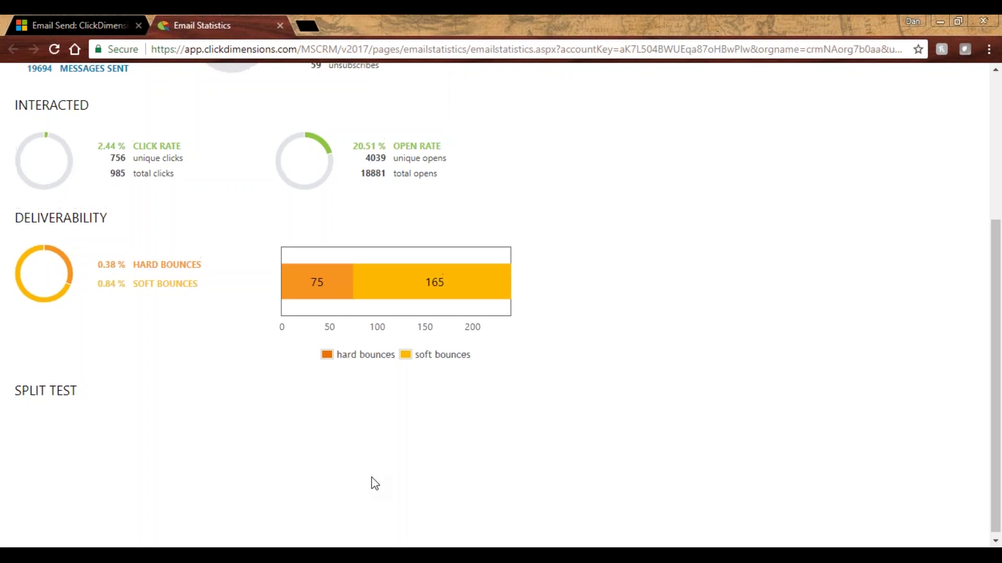
scroll(374, 484, "up", 5)
left_click(101, 148)
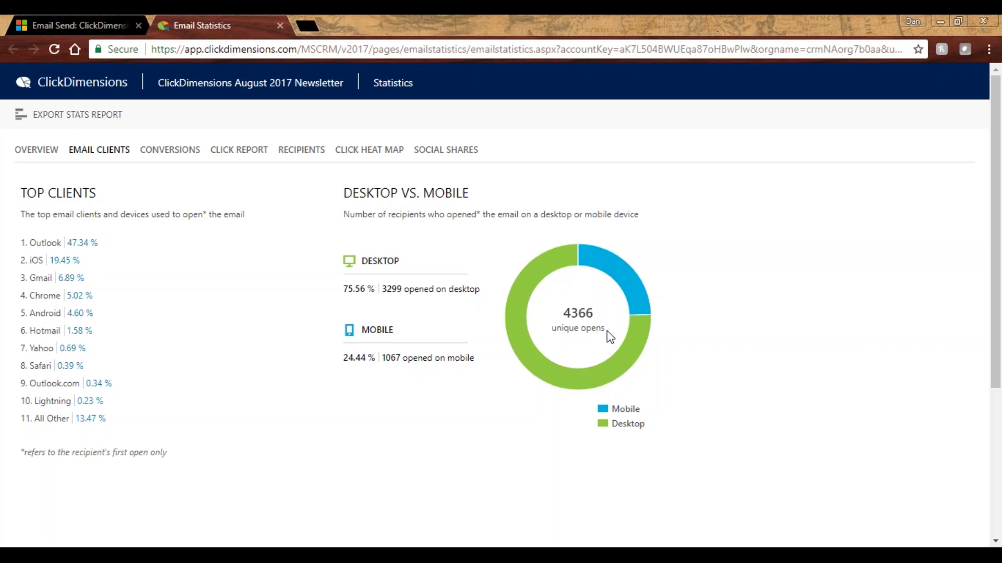
Step: View the newsletter's Conversions and Social Shares, ending on the Click Heat Map
left_click(185, 156)
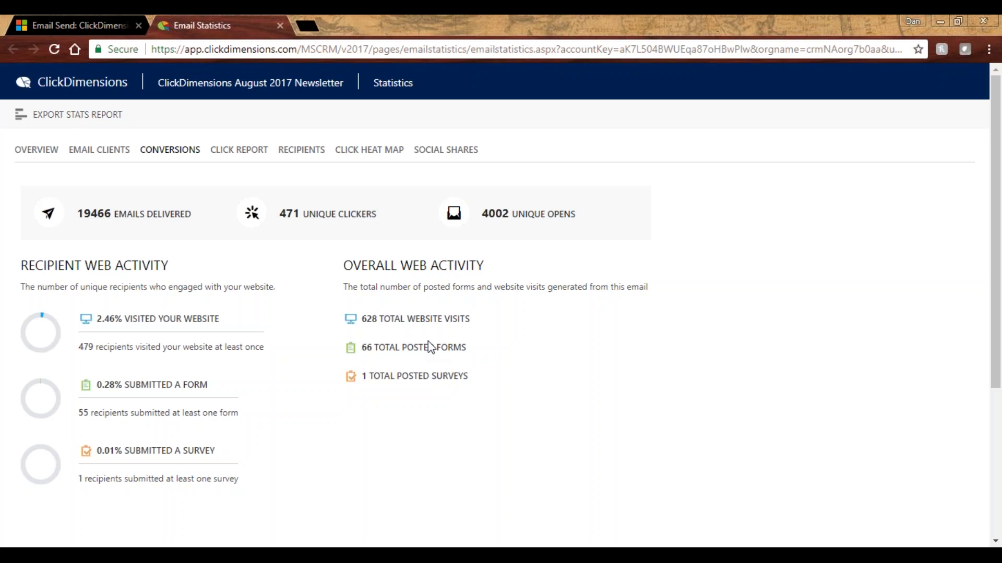
left_click(450, 150)
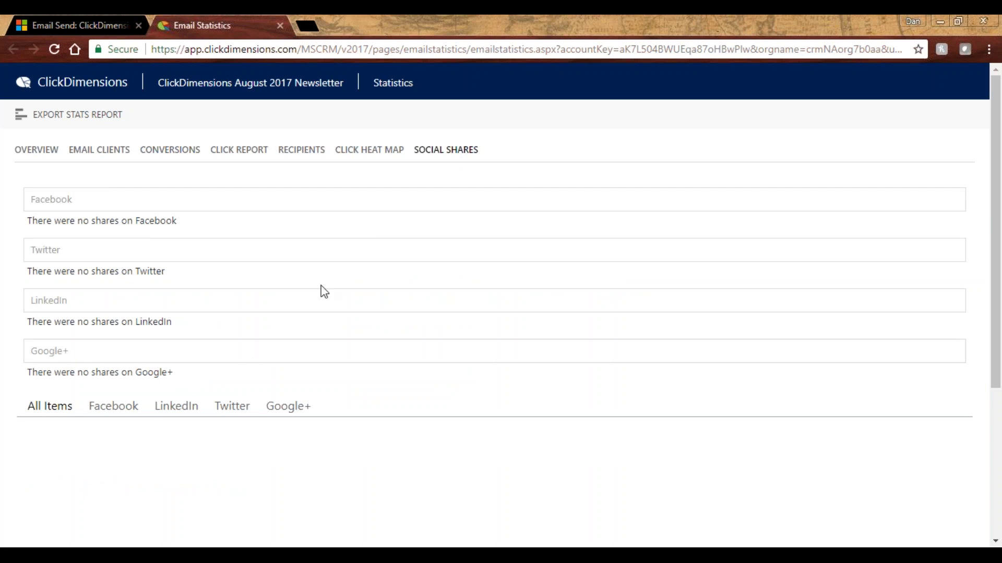
left_click(372, 154)
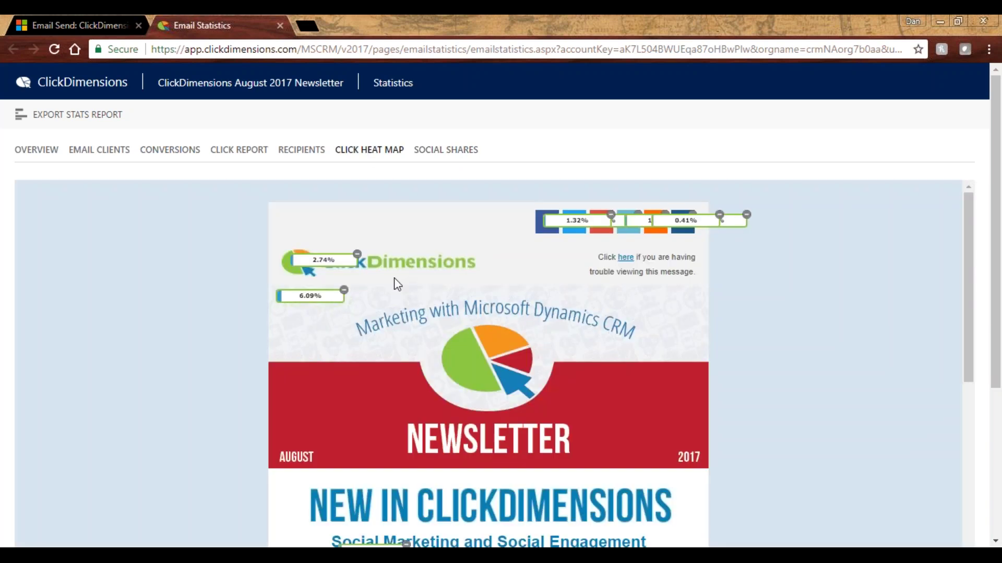
scroll(458, 319, "down", 9)
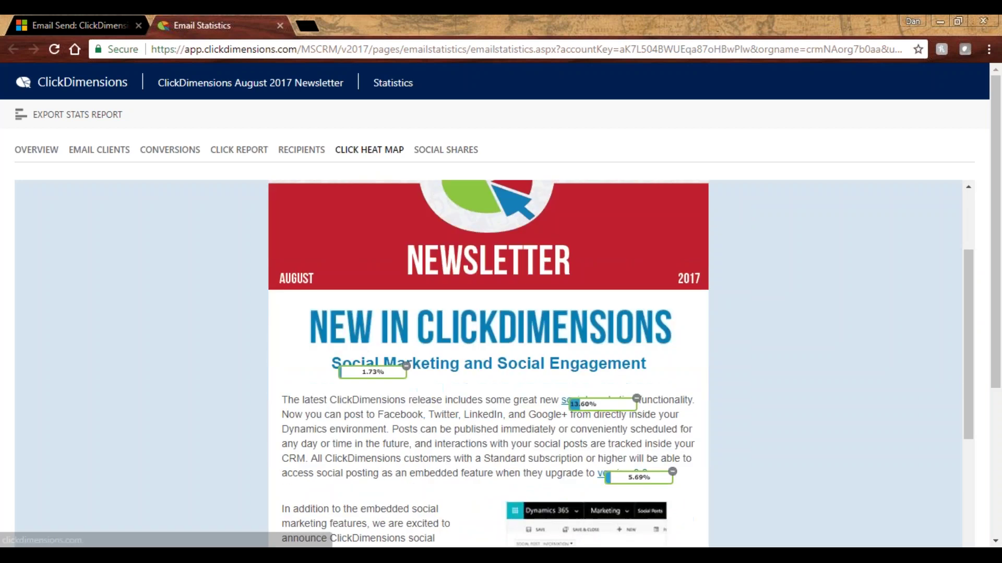
scroll(456, 309, "down", 15)
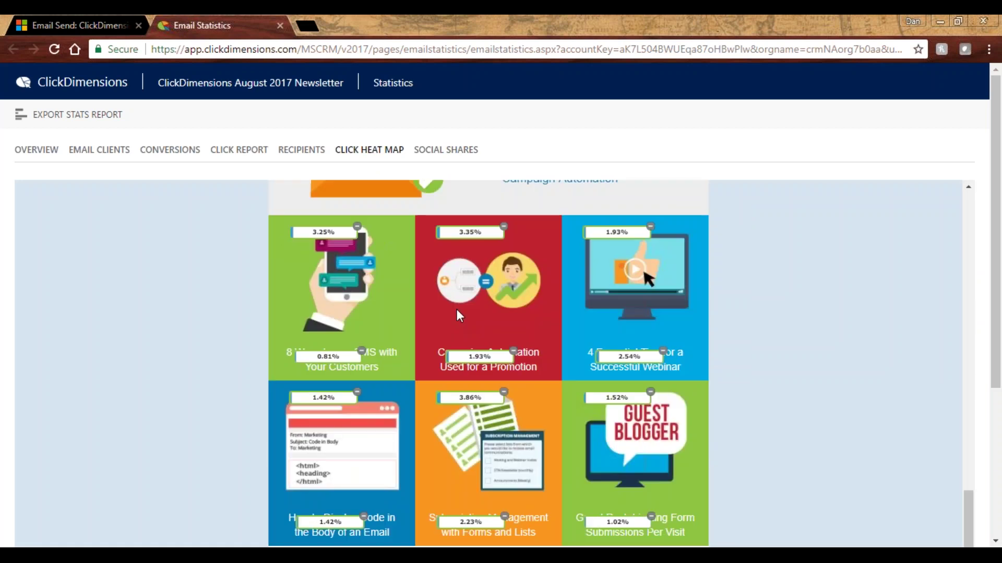
scroll(598, 448, "down", 2)
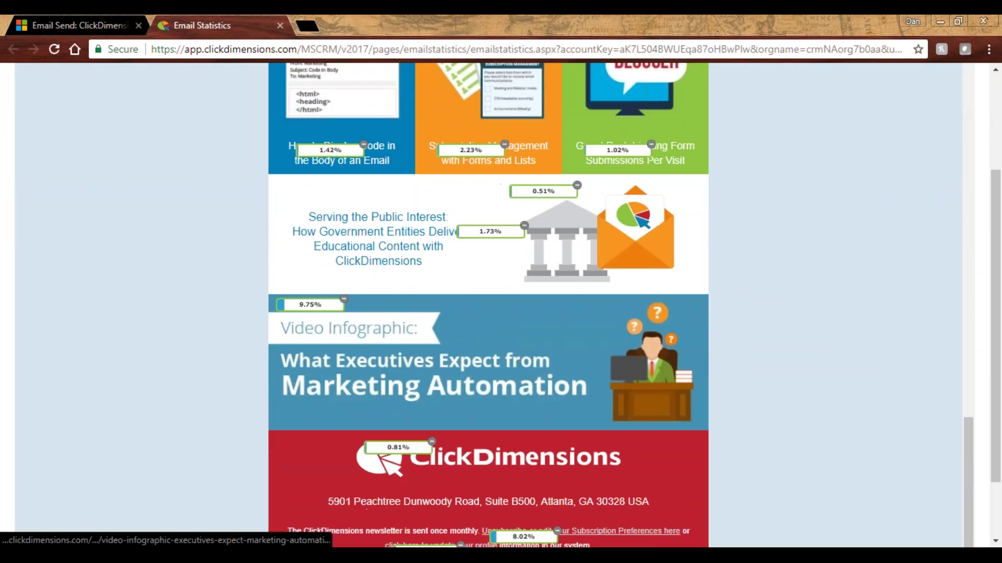
scroll(647, 272, "up", 8)
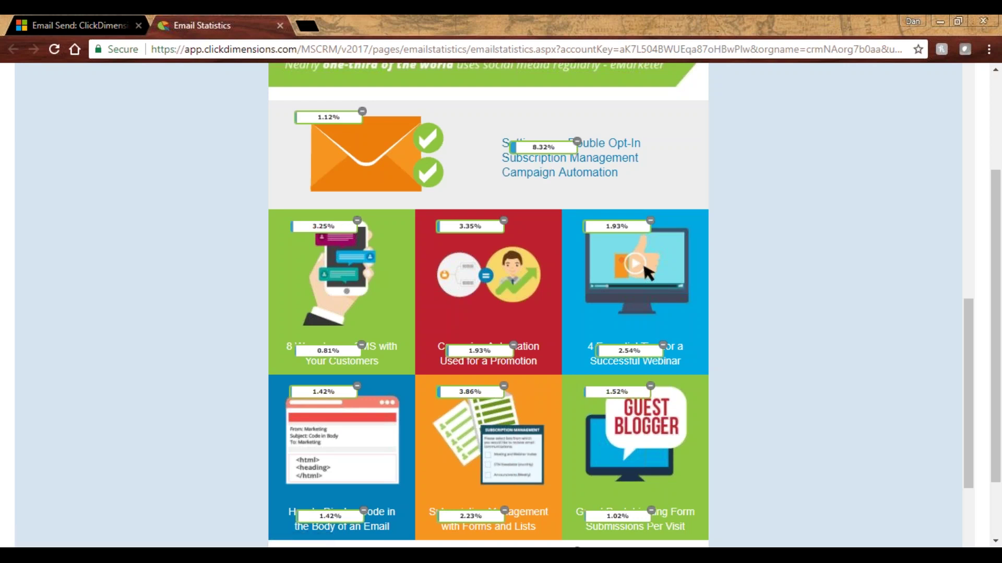
scroll(508, 180, "up", 4)
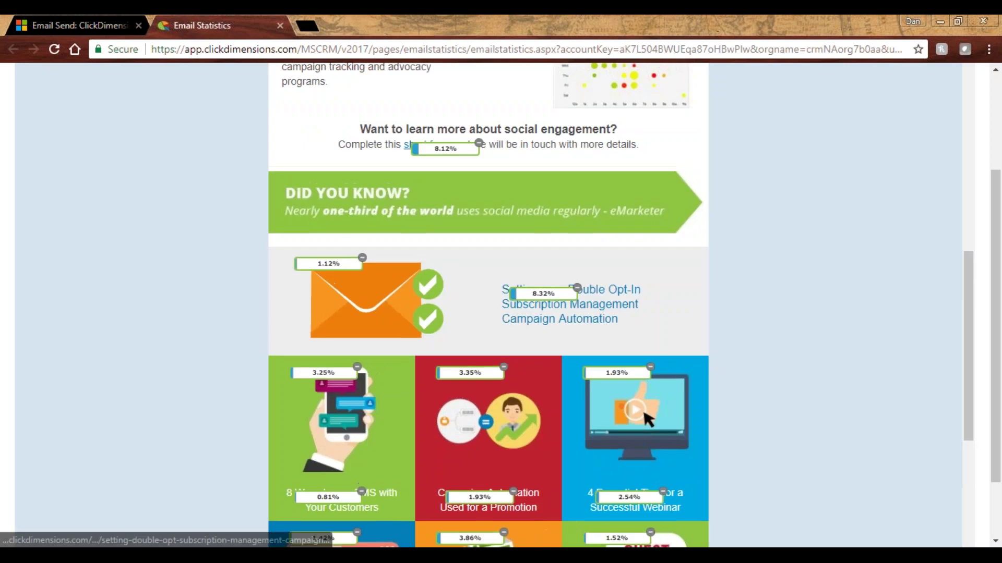
scroll(506, 175, "up", 10)
scroll(217, 165, "up", 3)
Step: Show the Click Report listing the newsletter's clicked links
left_click(244, 151)
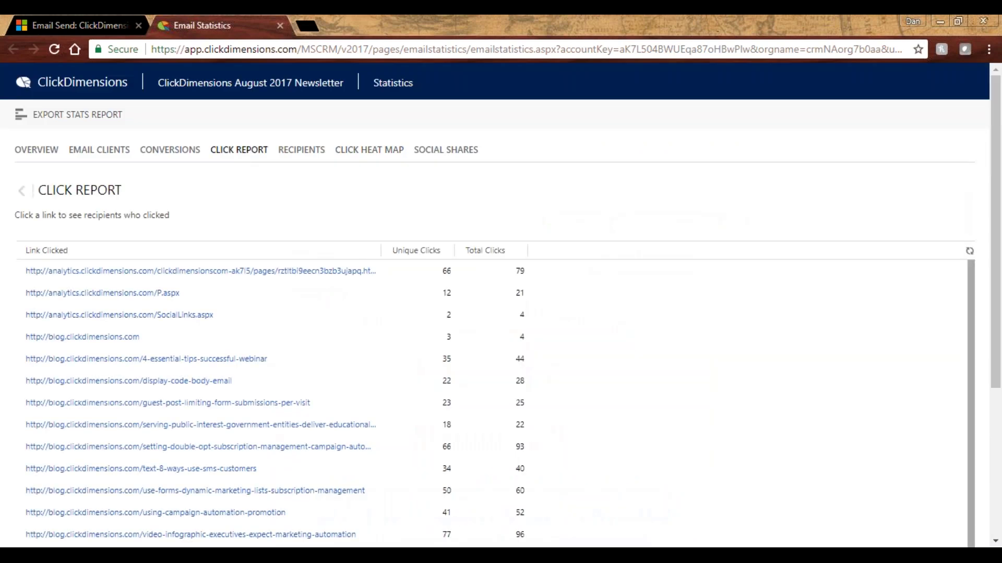
scroll(364, 340, "down", 1)
scroll(376, 334, "down", 3)
scroll(365, 321, "up", 1)
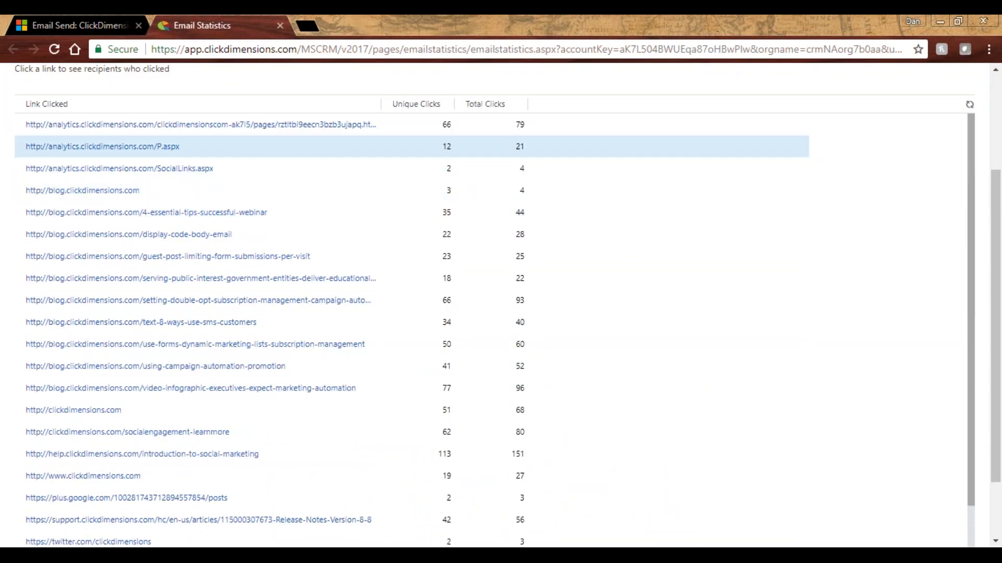
Step: List who clicked the social marketing introduction link and open one contact's CRM record
left_click(240, 456)
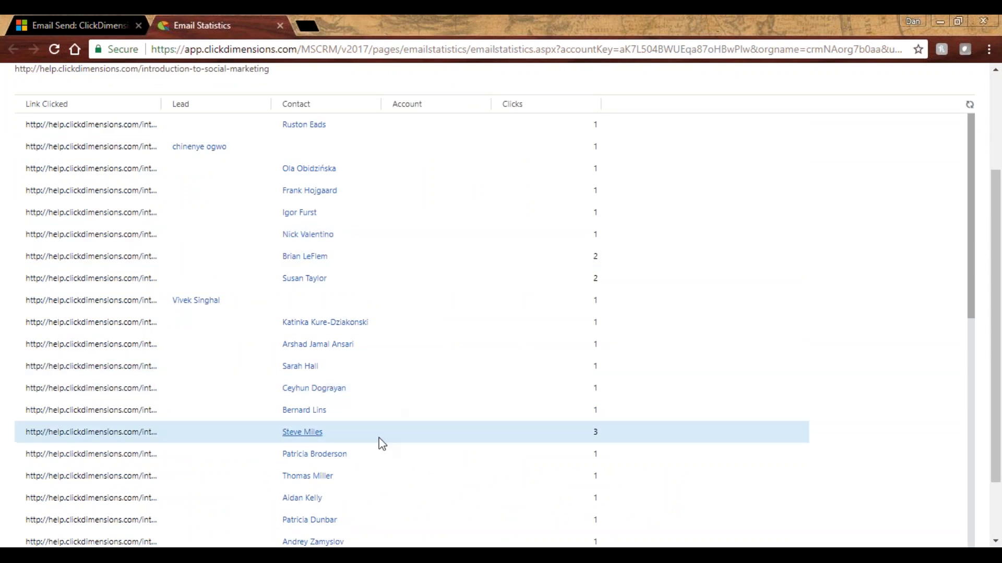
scroll(379, 444, "down", 3)
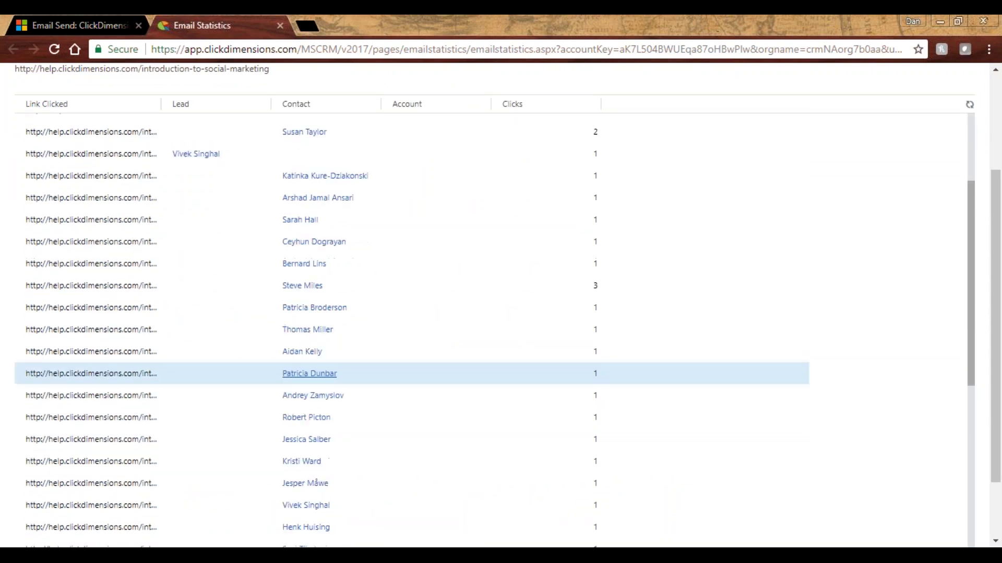
scroll(385, 439, "down", 2)
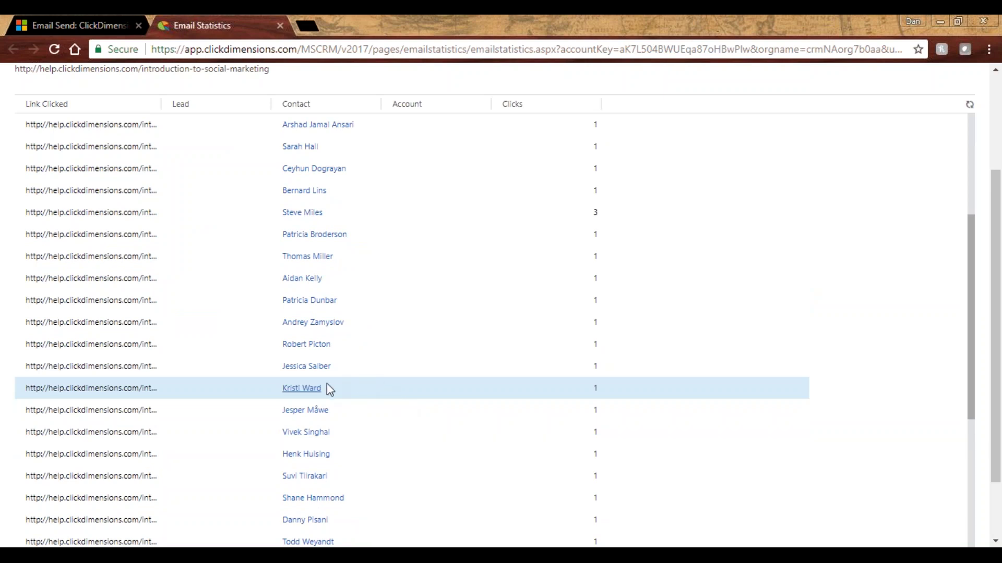
left_click(301, 389)
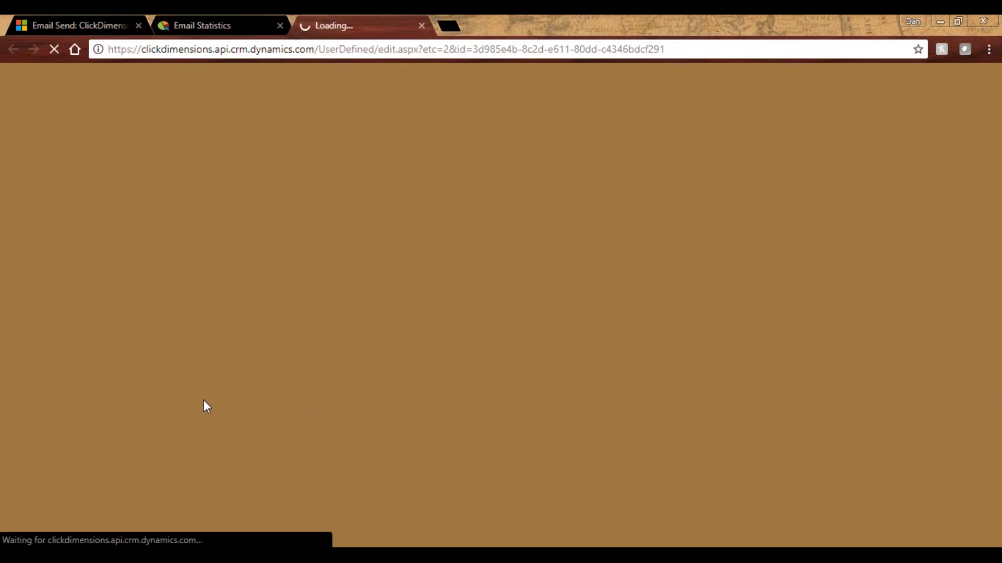
Step: Close the email statistics tab and glance at the contact's related-records menu
left_click(280, 26)
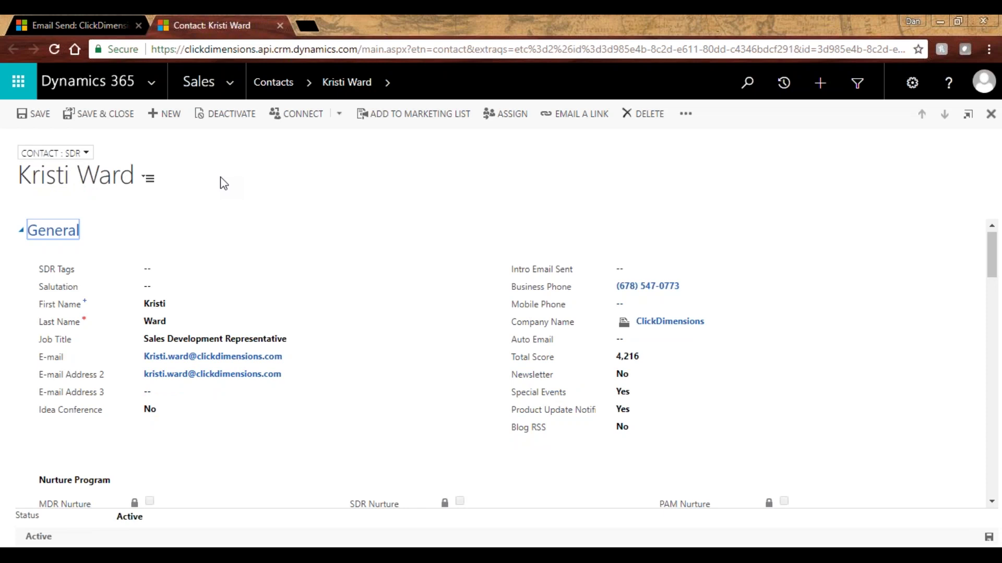
left_click(394, 84)
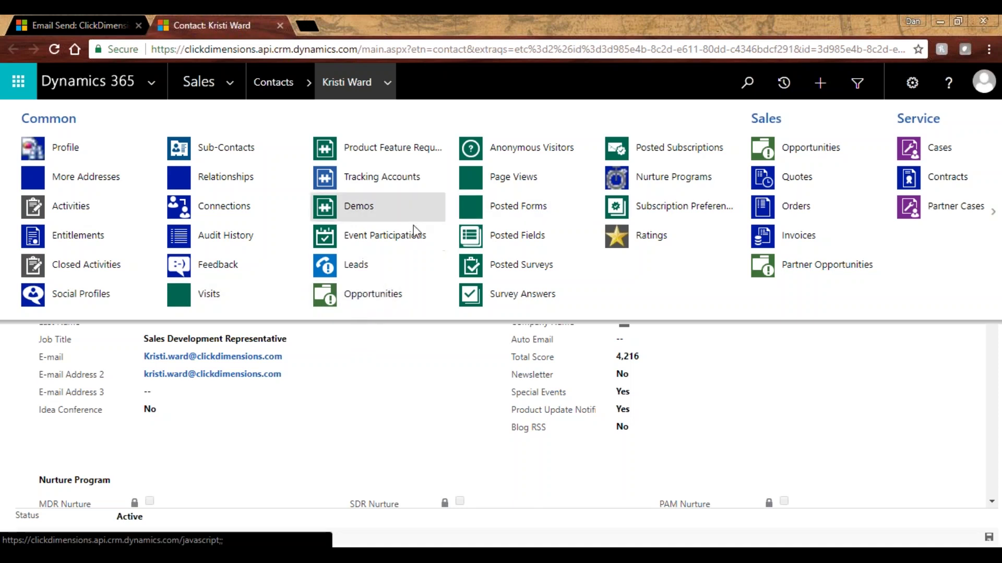
scroll(365, 230, "down", 3)
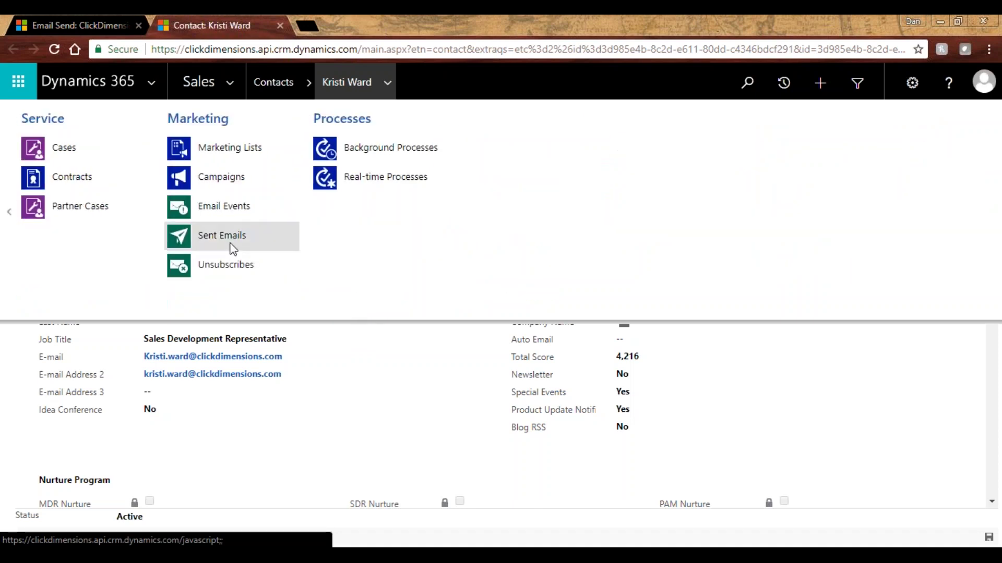
left_click(388, 79)
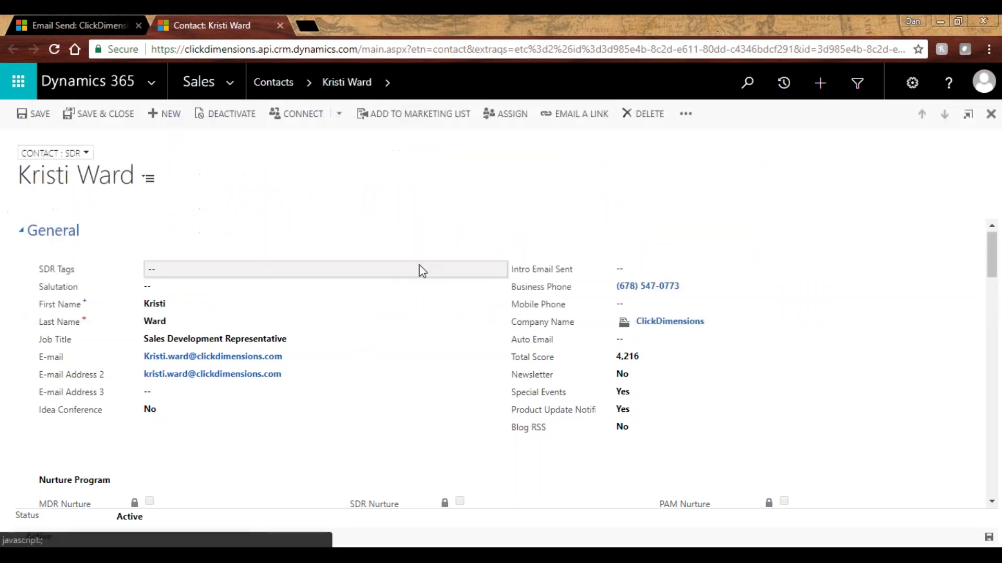
Step: Scroll the contact form down to its Sent Emails and Page Views subgrids
scroll(418, 266, "down", 1)
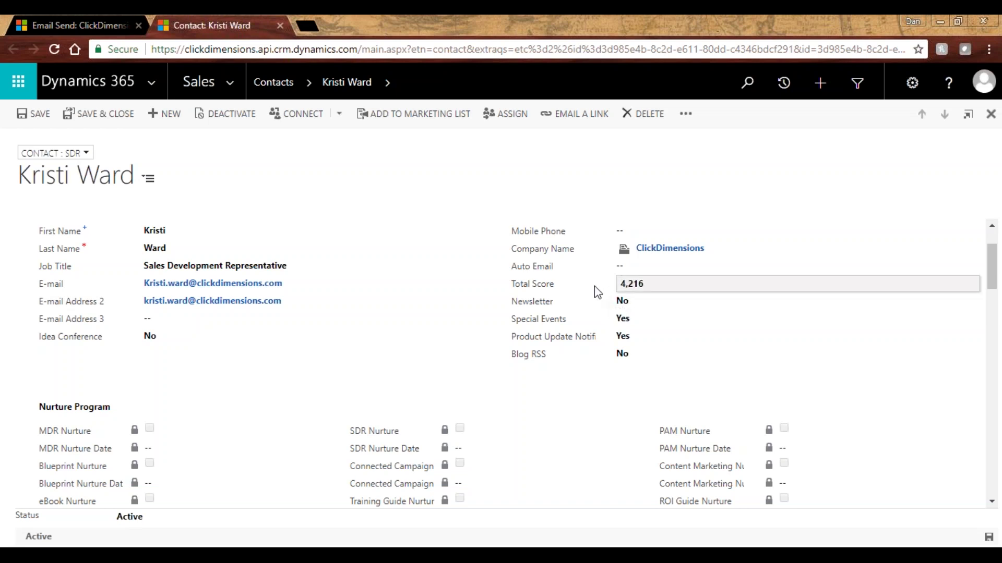
scroll(590, 286, "down", 4)
scroll(591, 286, "down", 3)
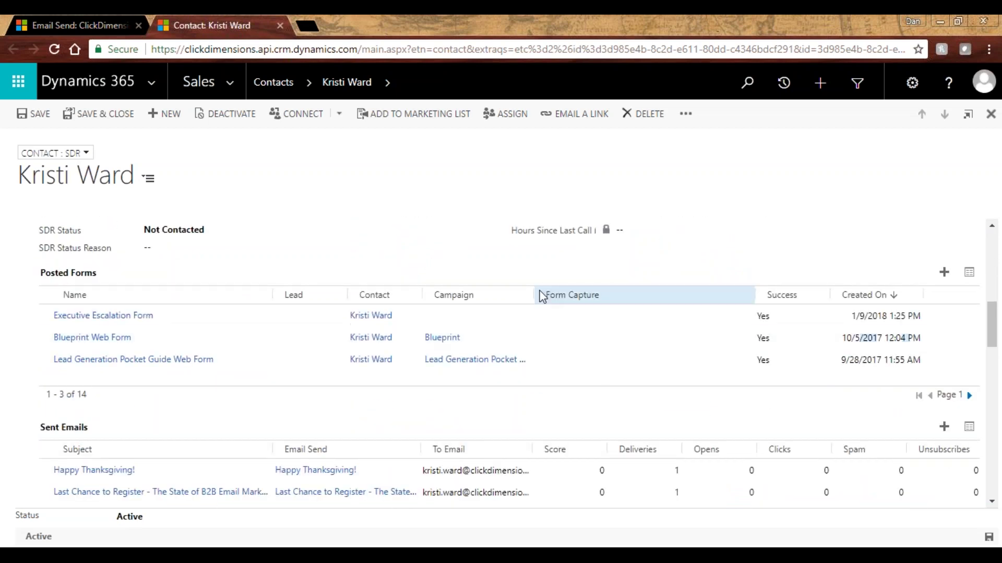
scroll(539, 334, "down", 3)
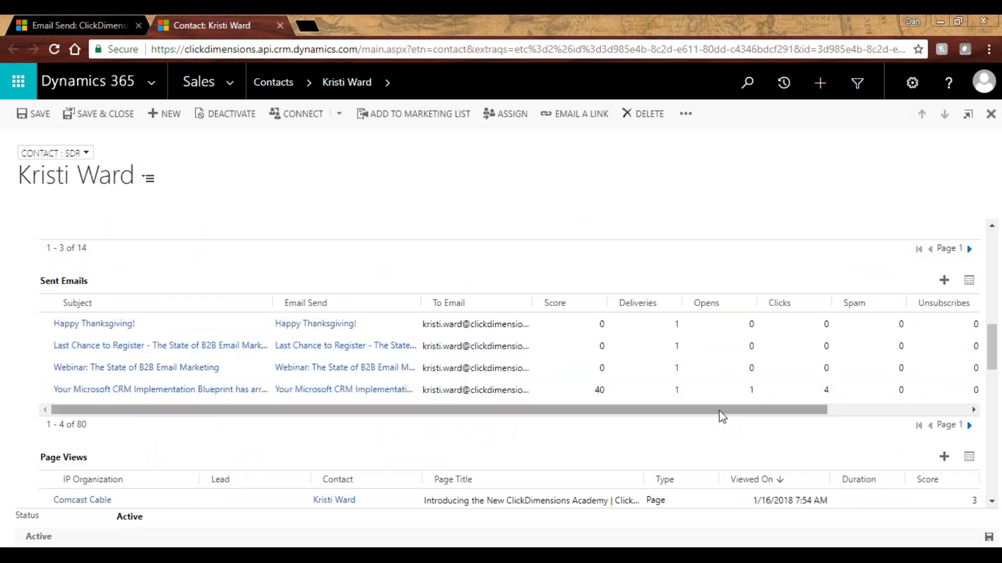
scroll(680, 390, "down", 3)
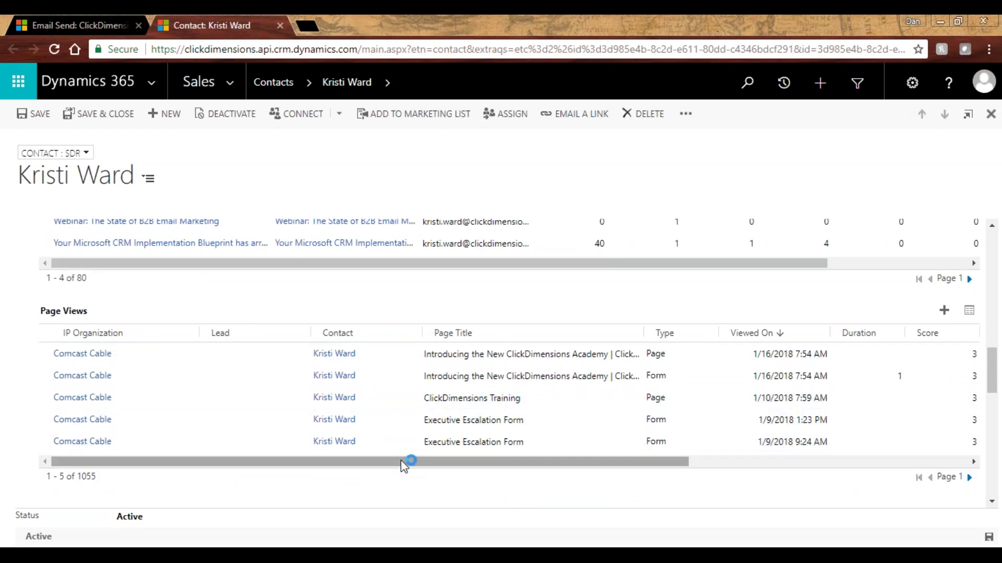
scroll(409, 452, "up", 2)
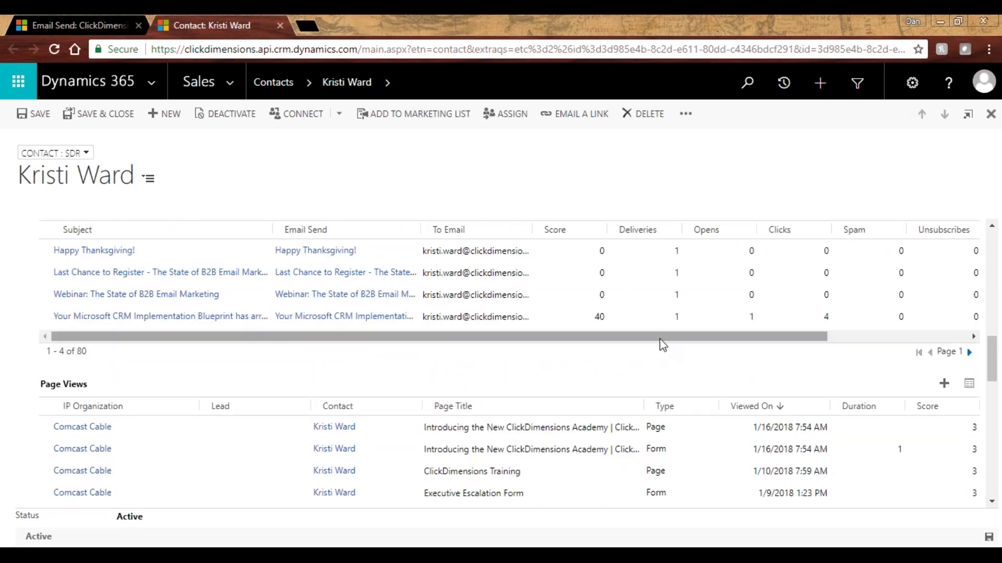
Step: Open the 'Your Microsoft CRM Implementation…' sent email record and scroll to its Statistics
double_click(657, 319)
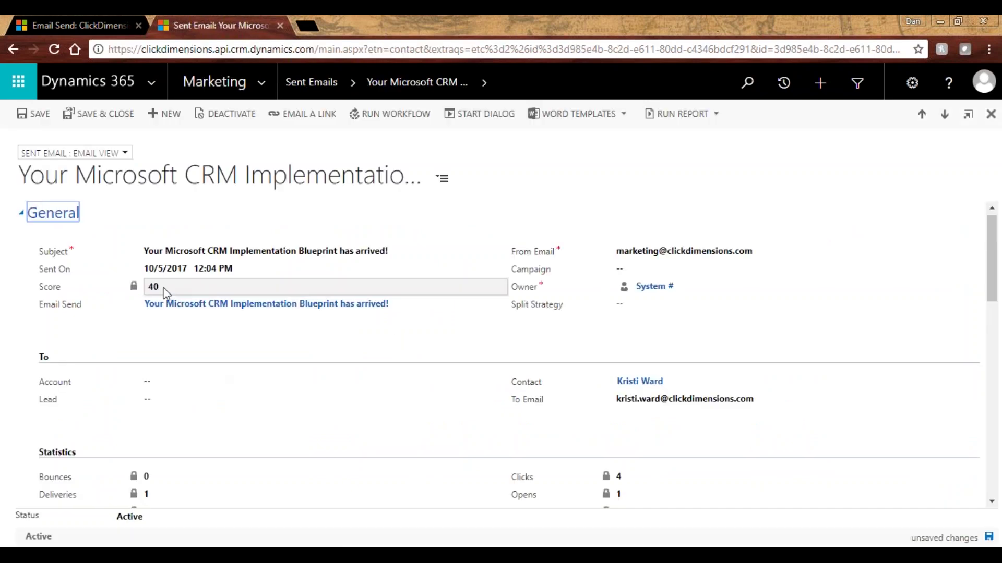
scroll(177, 314, "down", 4)
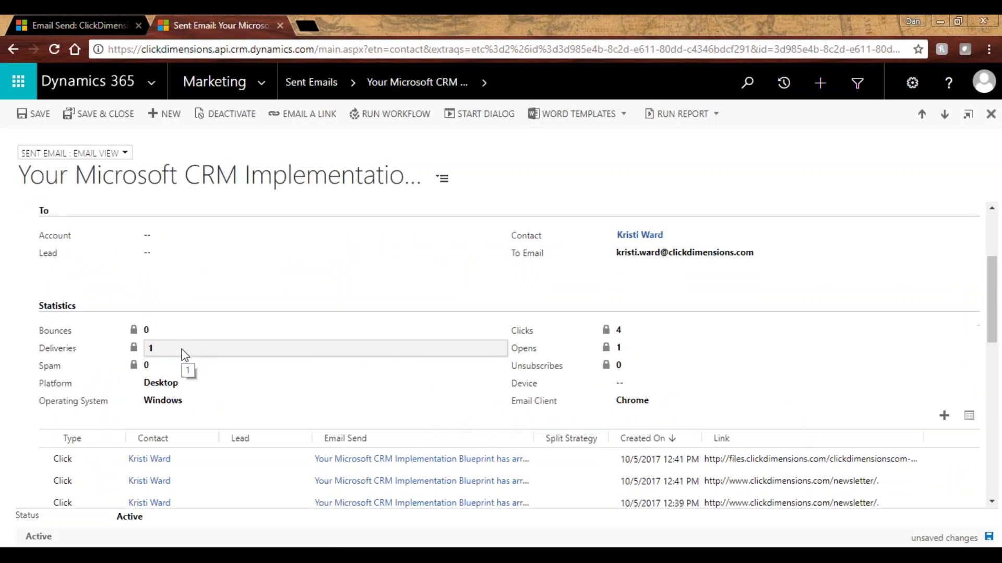
scroll(672, 327, "down", 3)
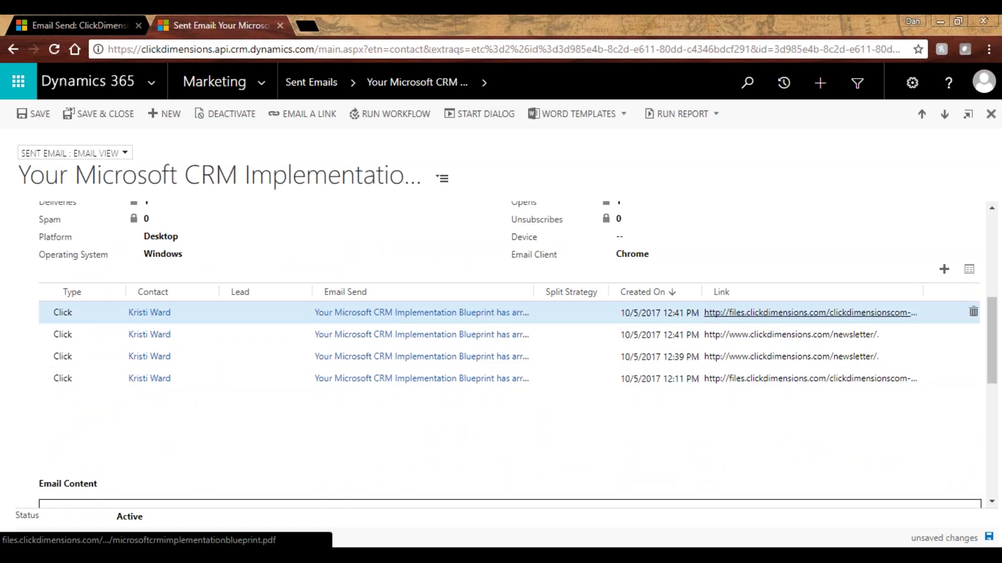
Step: Review the Implementation Blueprint PDF the recipient clicked, then close it
left_click(768, 314)
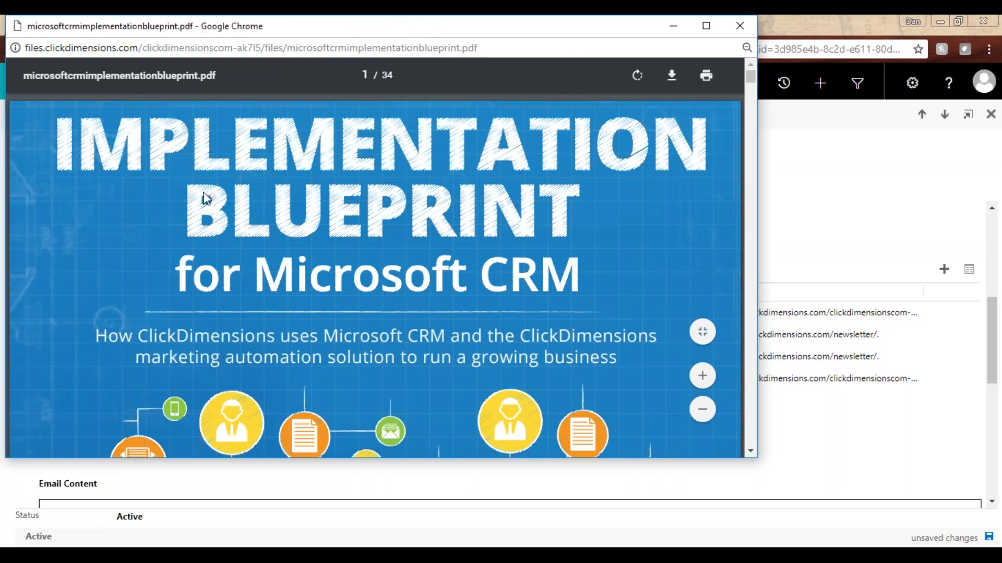
scroll(287, 299, "down", 10)
scroll(286, 300, "up", 10)
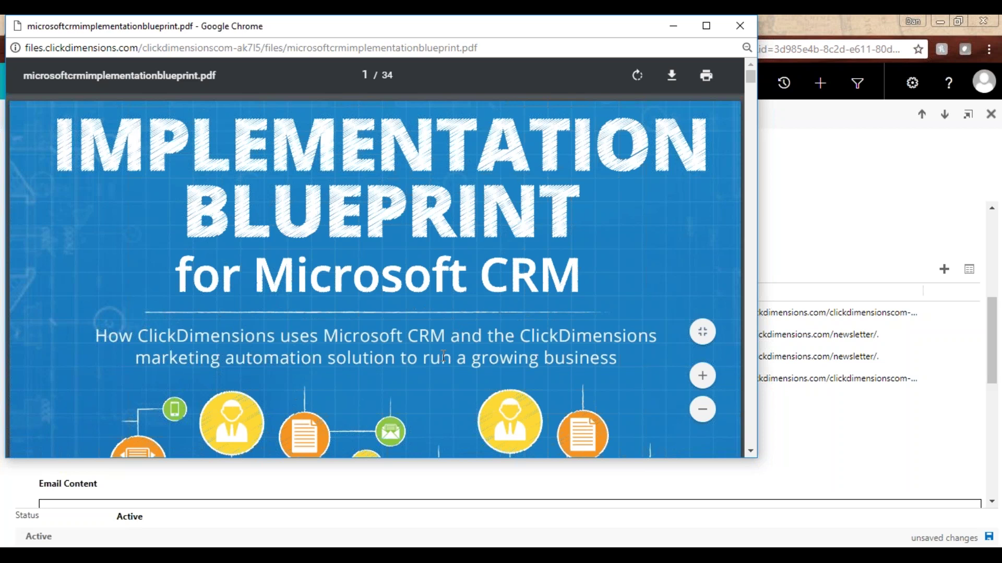
left_click(749, 26)
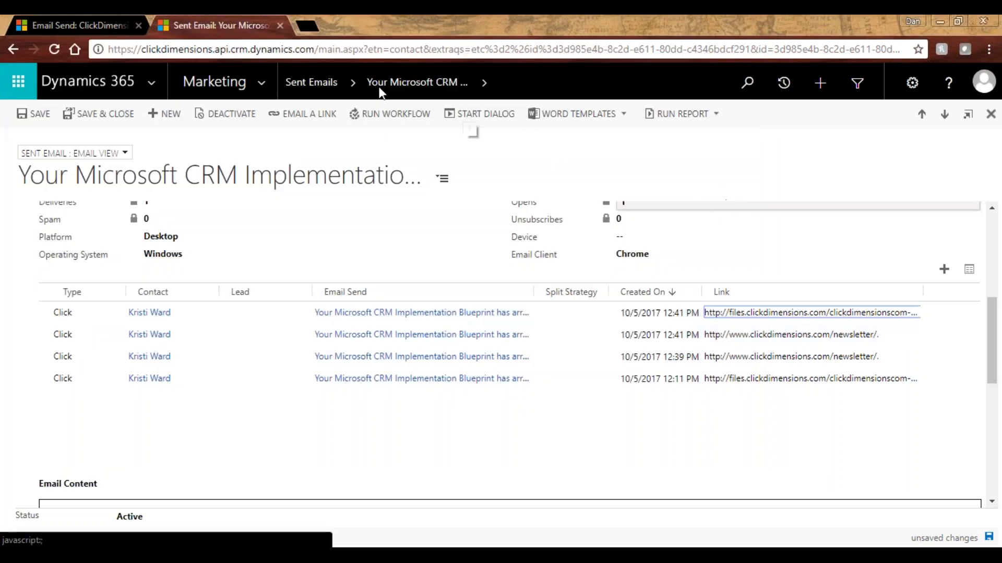
Step: Go to the ClickDimensions Settings page, leaving the email form without saving
left_click(263, 84)
left_click(363, 133)
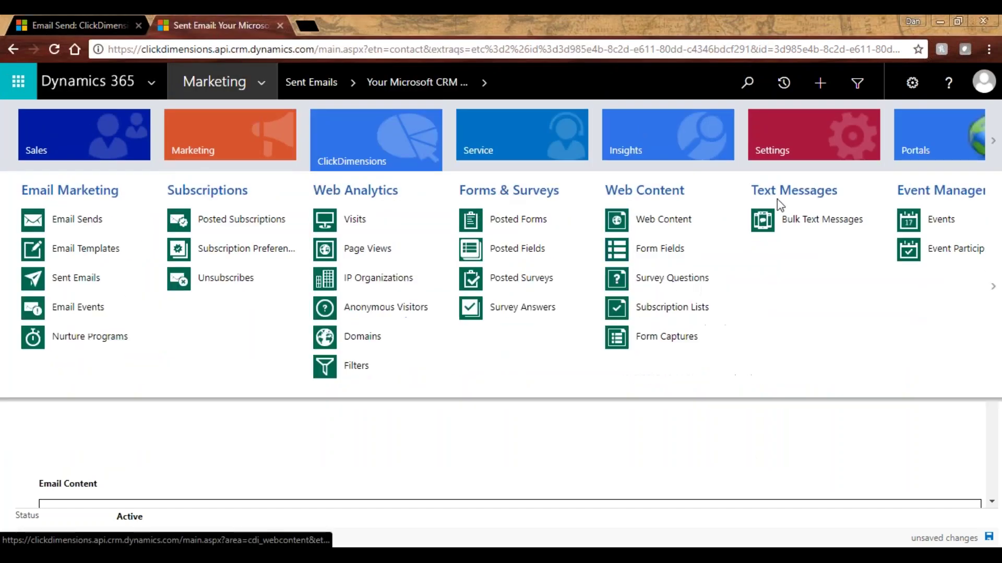
scroll(527, 253, "down", 3)
left_click(286, 224)
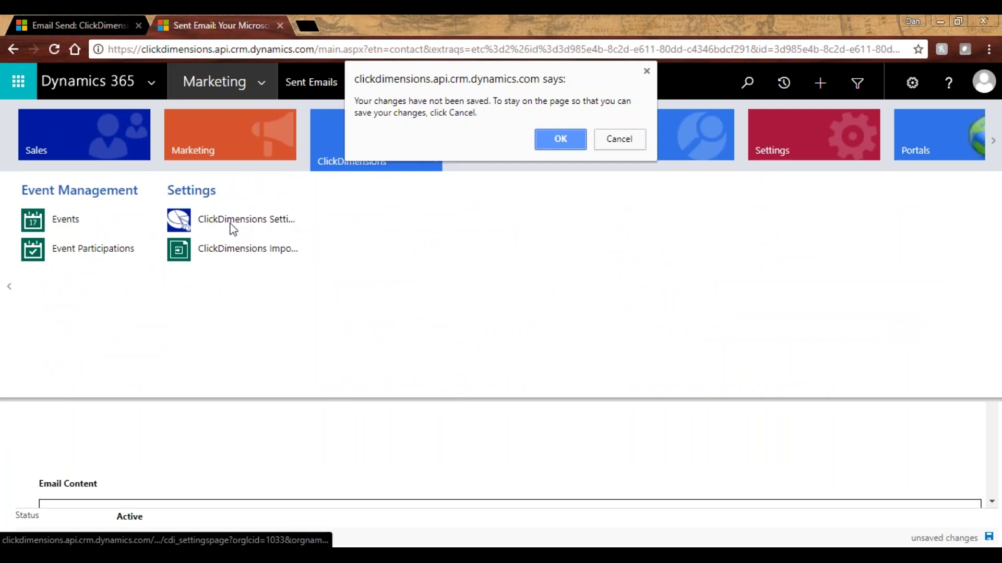
left_click(582, 139)
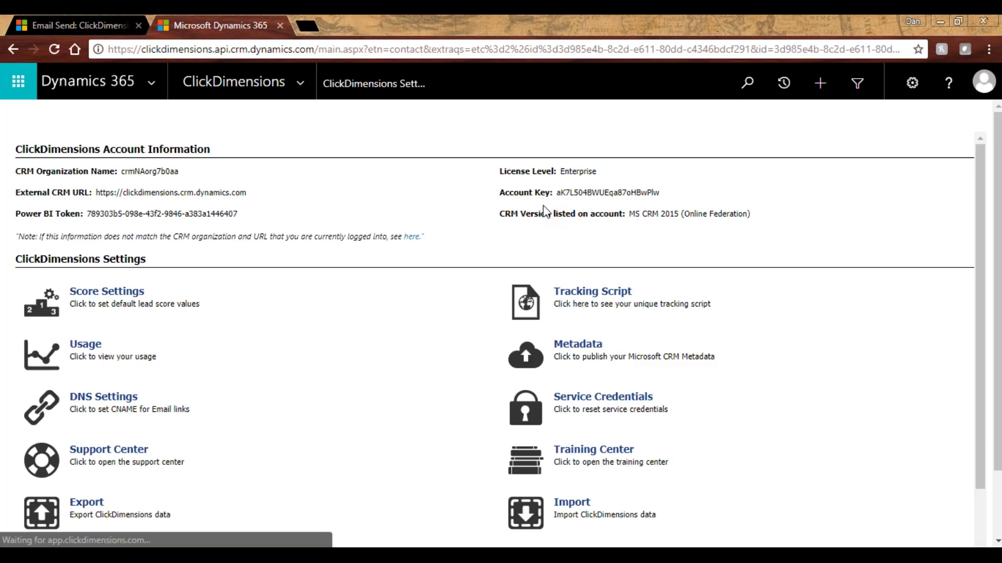
Step: View the account's unique tracking script, then close its window
left_click(592, 292)
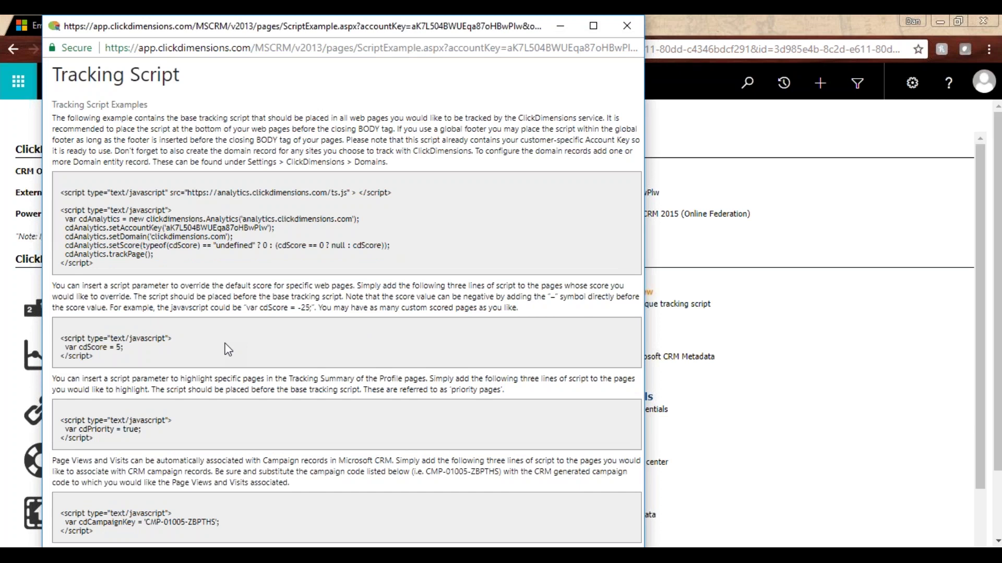
left_click(626, 26)
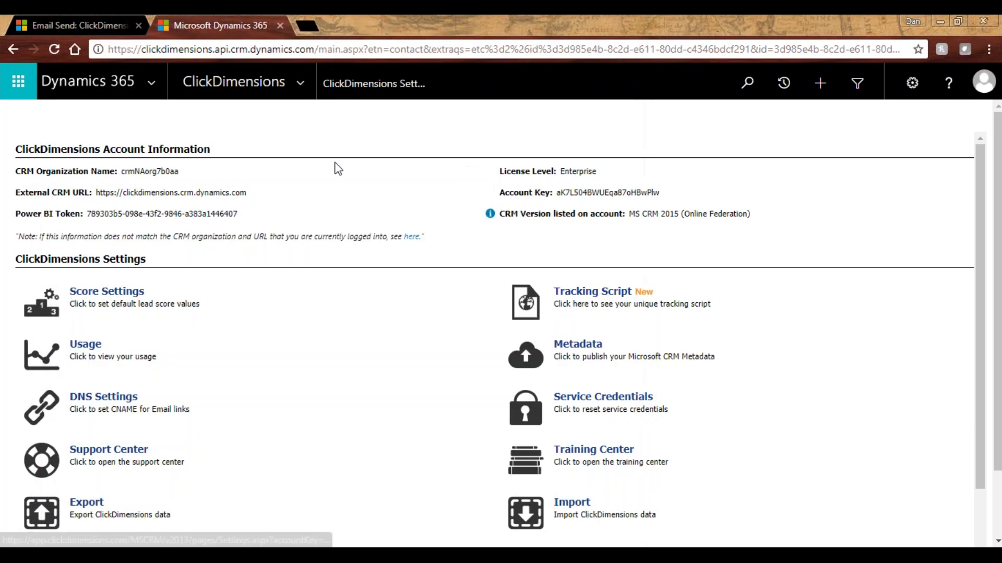
left_click(300, 81)
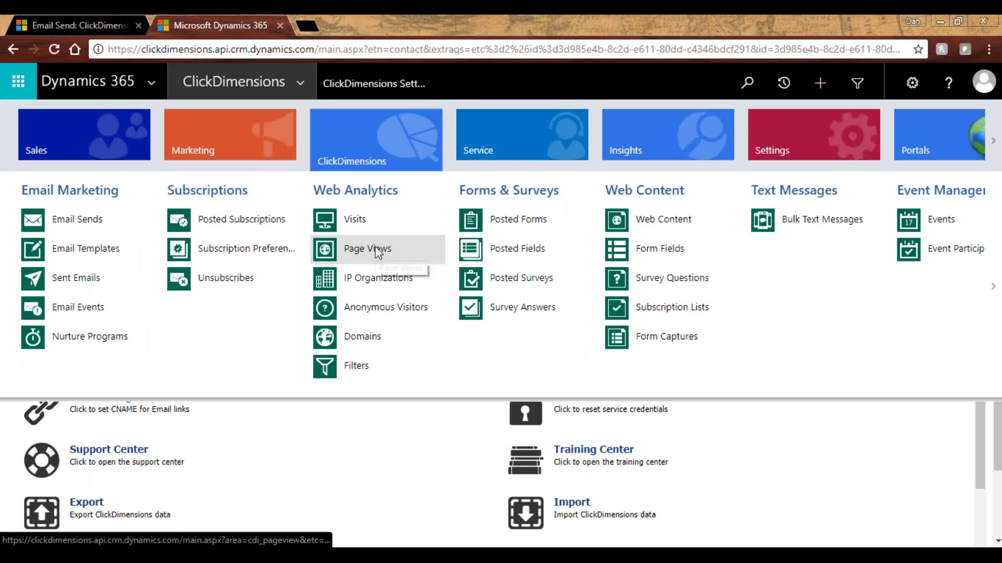
Step: Open the 'Dan- Active Visits' list, scroll through it, and open a visitor's contact record
left_click(365, 227)
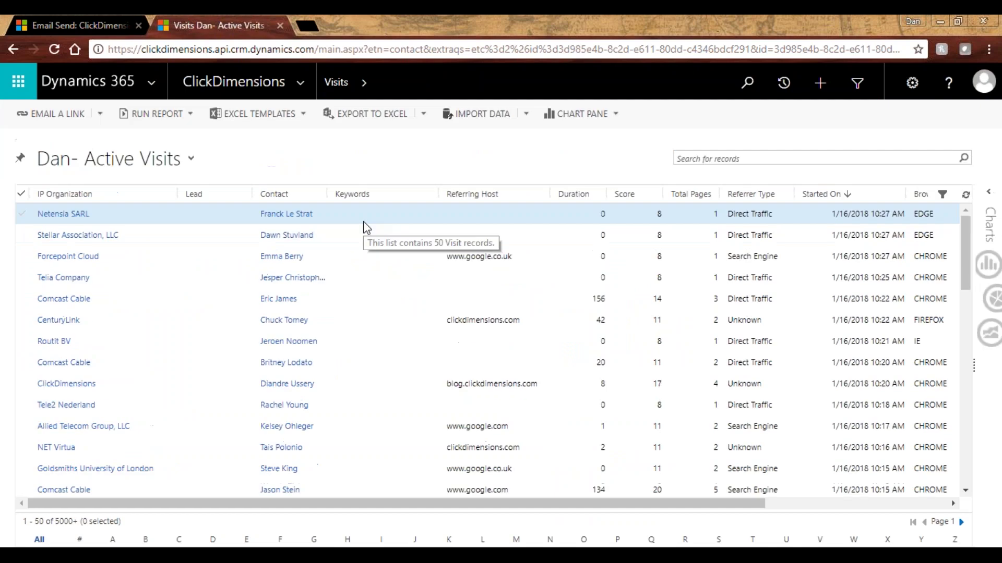
scroll(576, 320, "down", 3)
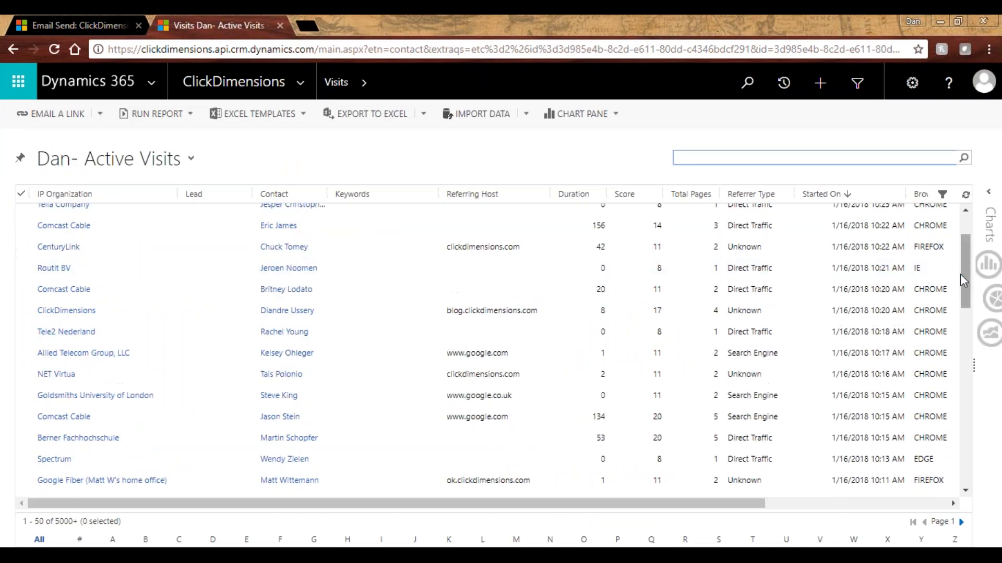
left_click_drag(971, 271, 963, 342)
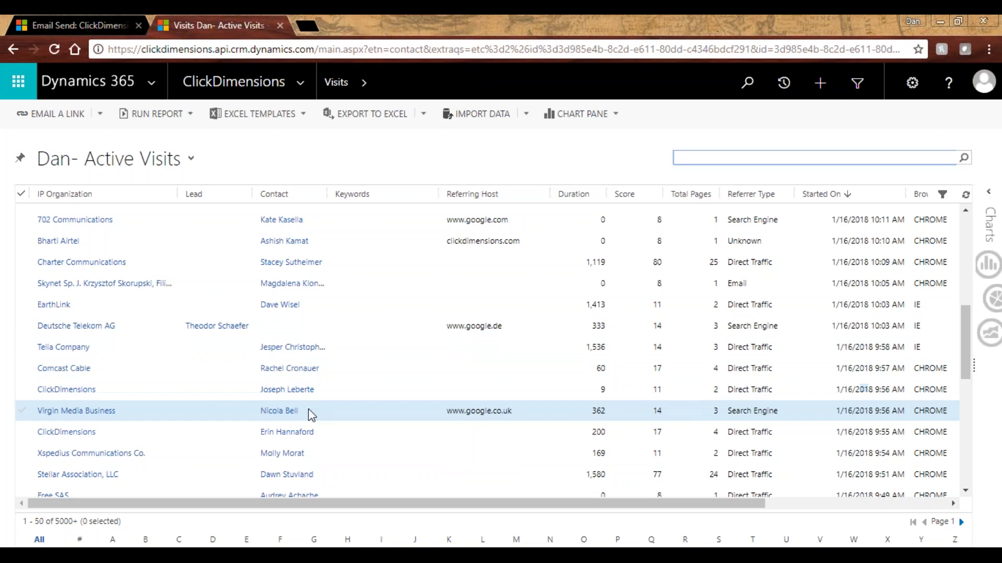
left_click(288, 390)
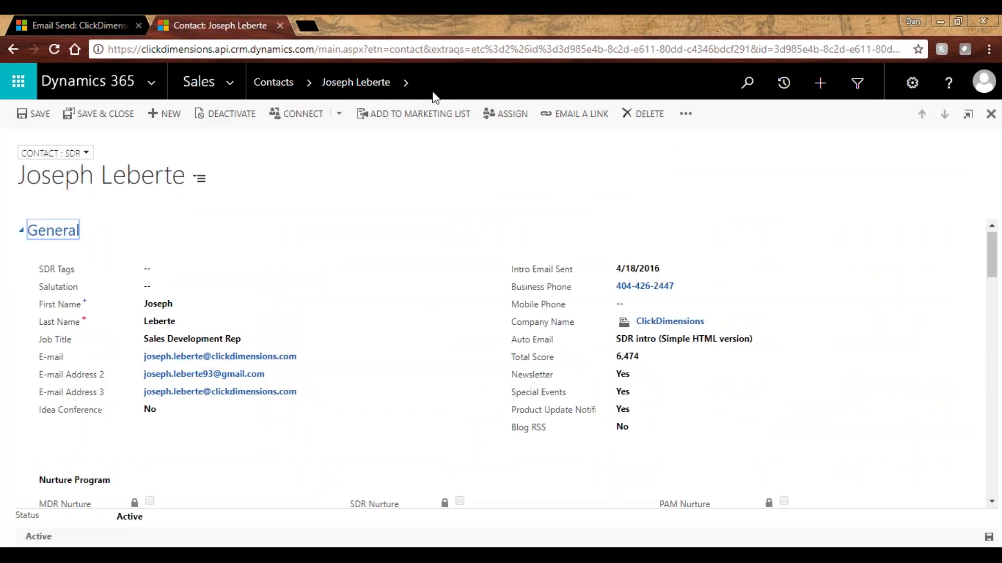
left_click(405, 83)
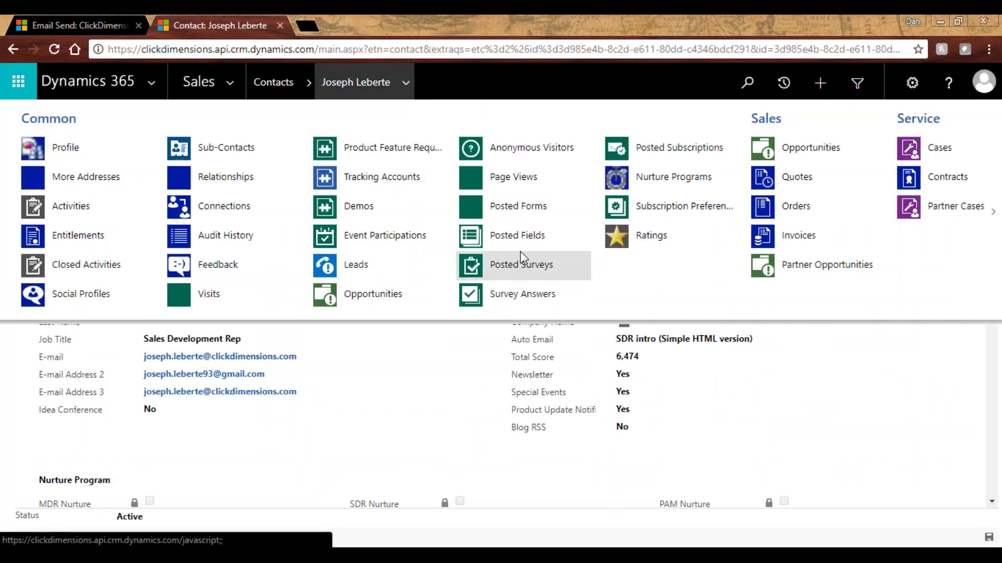
left_click(521, 185)
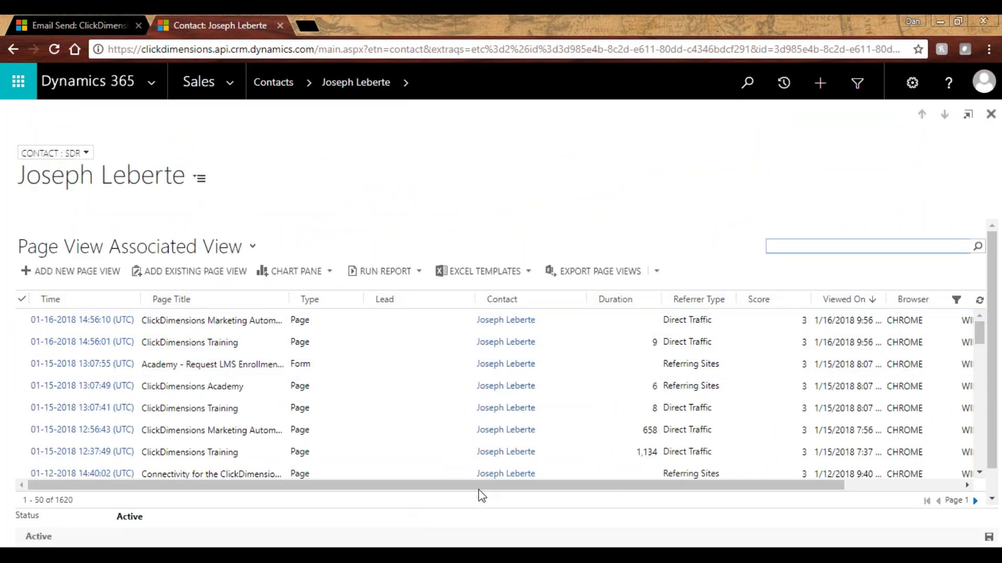
left_click_drag(484, 485, 599, 485)
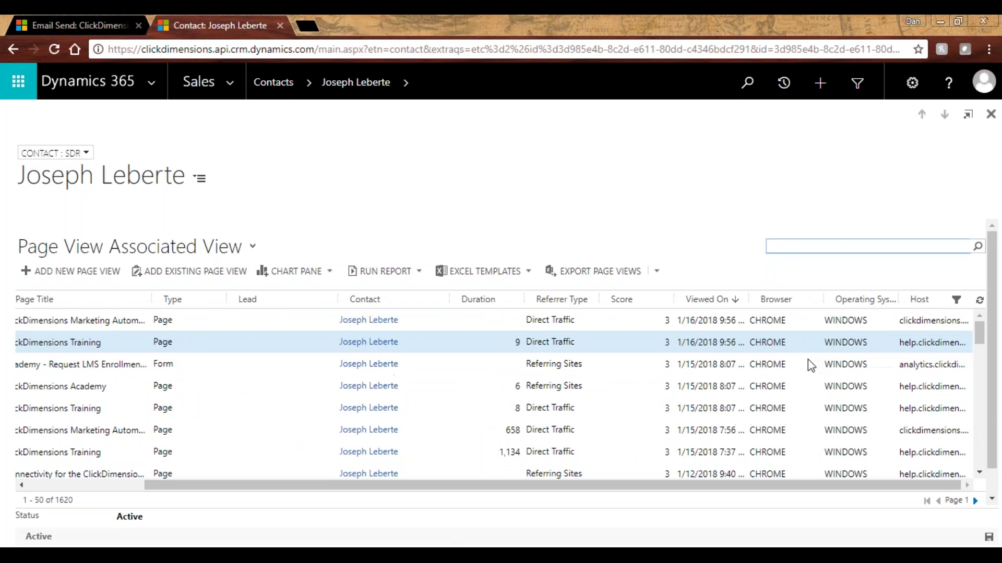
left_click_drag(821, 486, 549, 525)
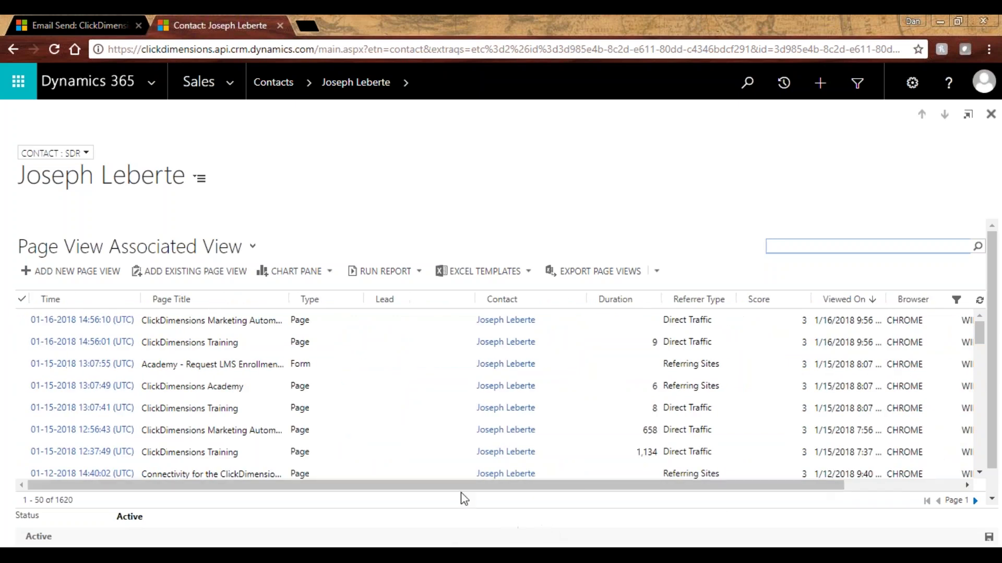
left_click(353, 440)
double_click(268, 439)
Step: View the clickdimensions.com page from the URL link, close it, and return to Dashboards
left_click(255, 251)
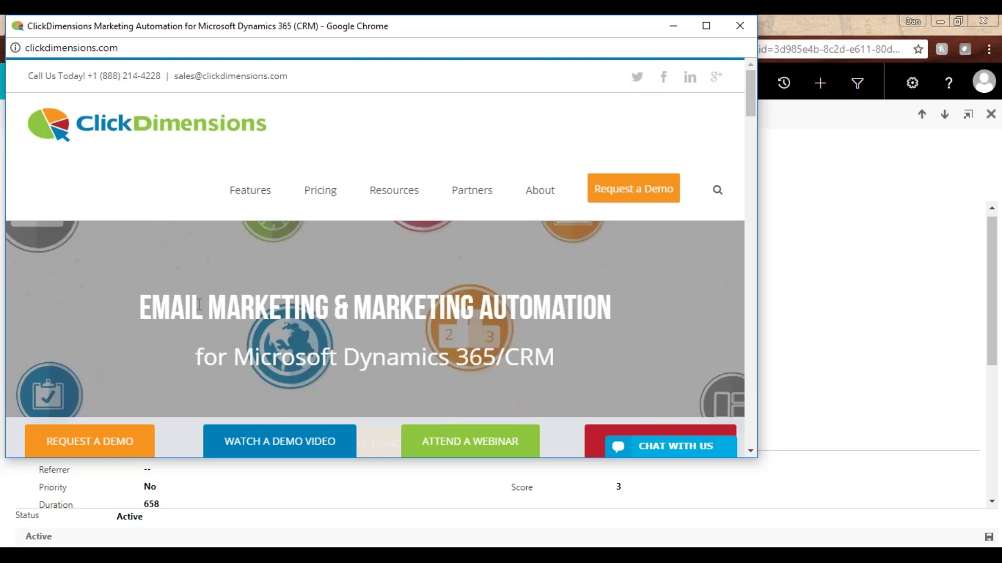
left_click(740, 26)
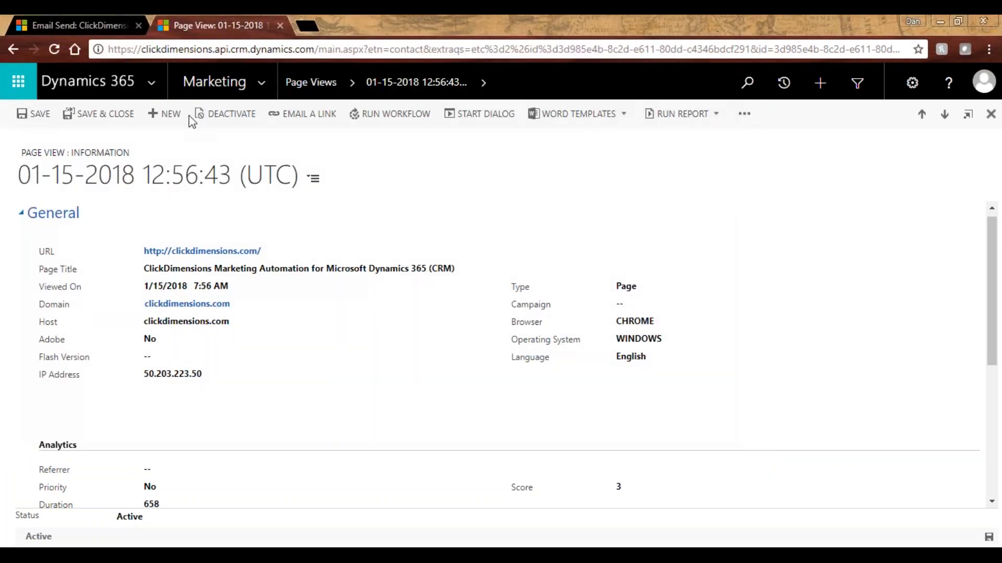
left_click(123, 82)
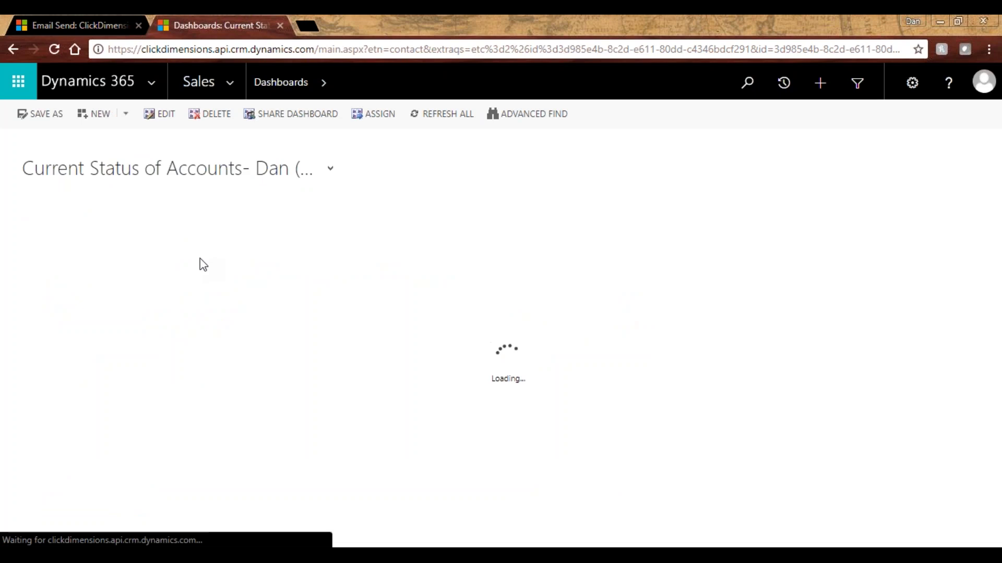
Step: Switch the dashboard to ClickDimensions - Web Activity (Forms)
left_click(318, 178)
scroll(176, 411, "down", 1)
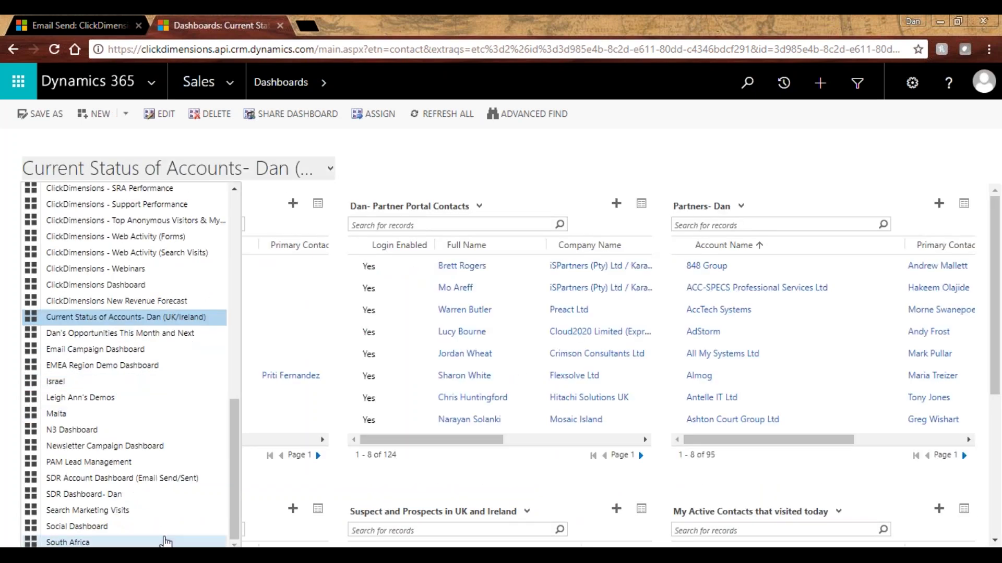
scroll(157, 347, "up", 3)
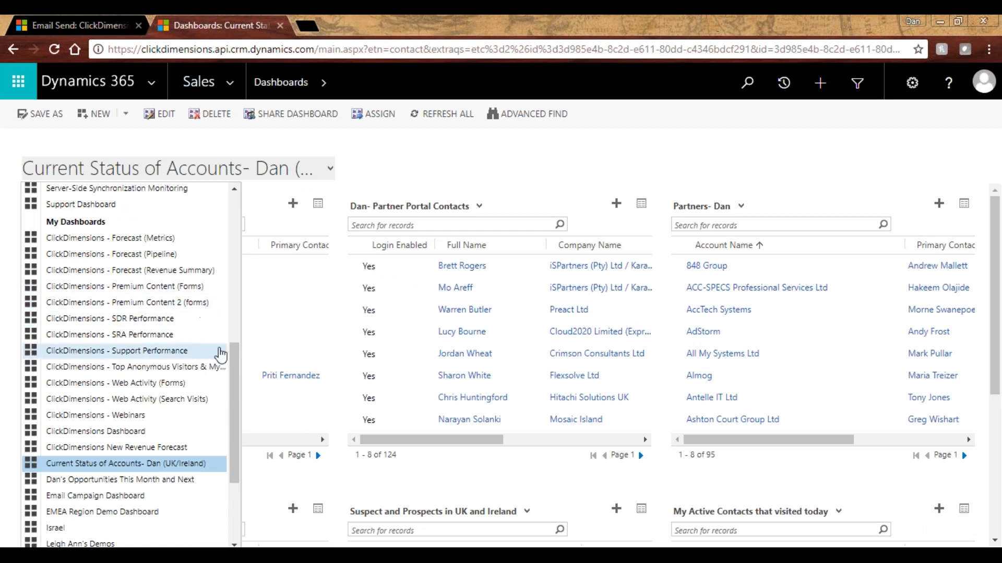
left_click(196, 384)
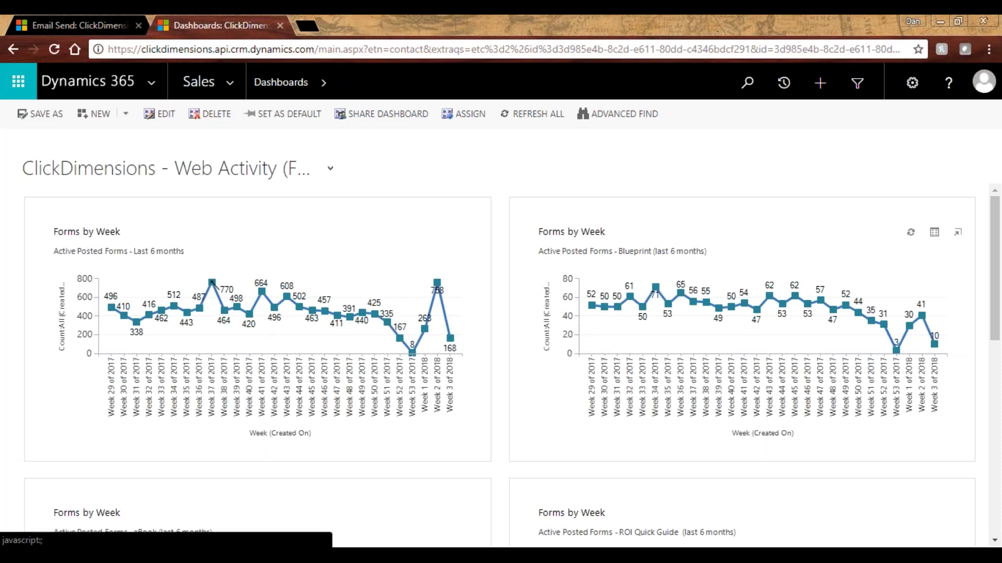
Step: Review the Forms by Week charts for the eBook and ROI Quick Guide forms, then show the ClickDimensions areas
scroll(646, 262, "down", 4)
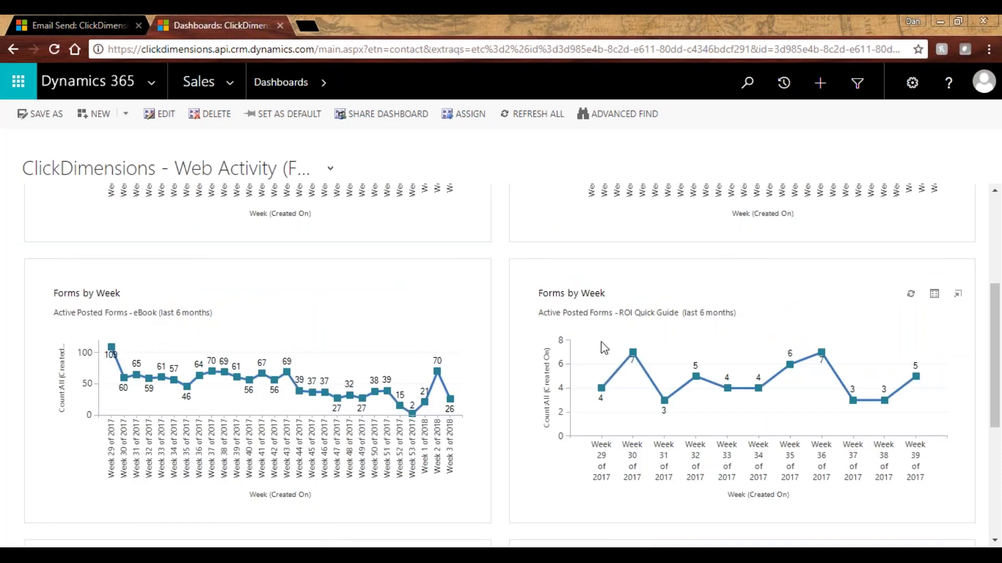
scroll(490, 449, "up", 2)
scroll(490, 449, "up", 4)
scroll(950, 401, "down", 6)
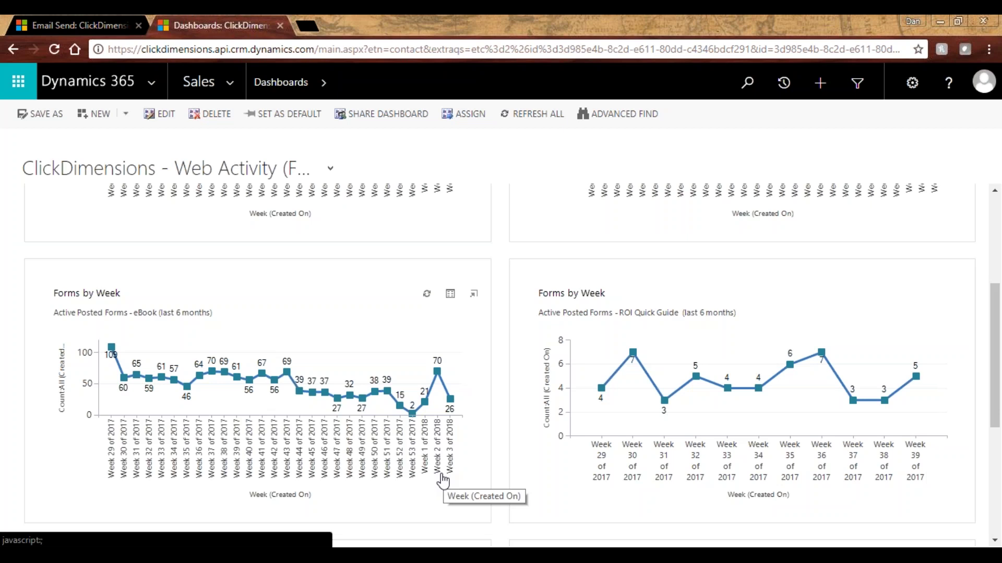
left_click(235, 96)
mouse_move(378, 152)
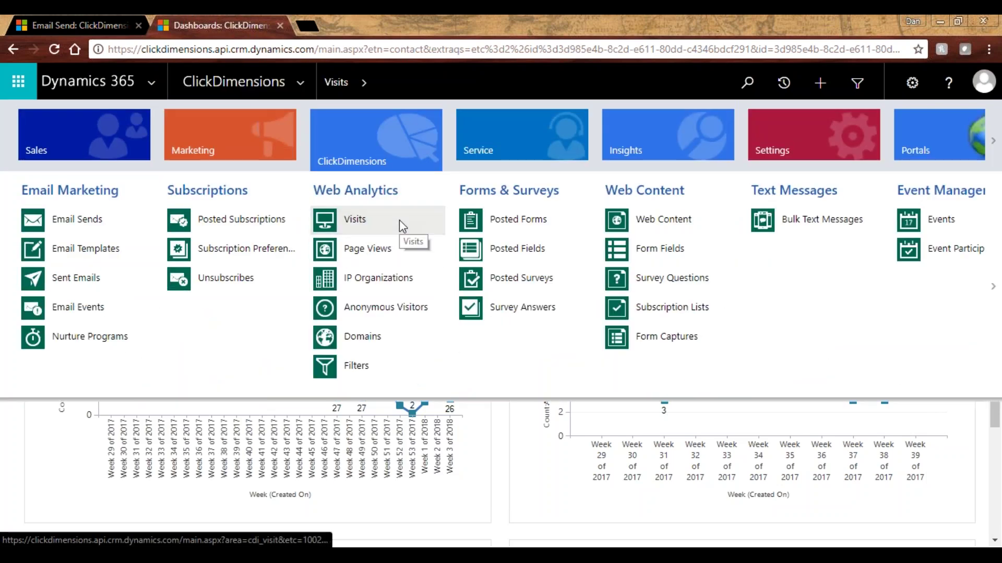
Step: Show the 'Visits from Google Search Ads - Last 30 days' view of Visits, listing 927 visits
left_click(400, 221)
left_click(178, 158)
scroll(143, 394, "down", 5)
scroll(149, 474, "down", 1)
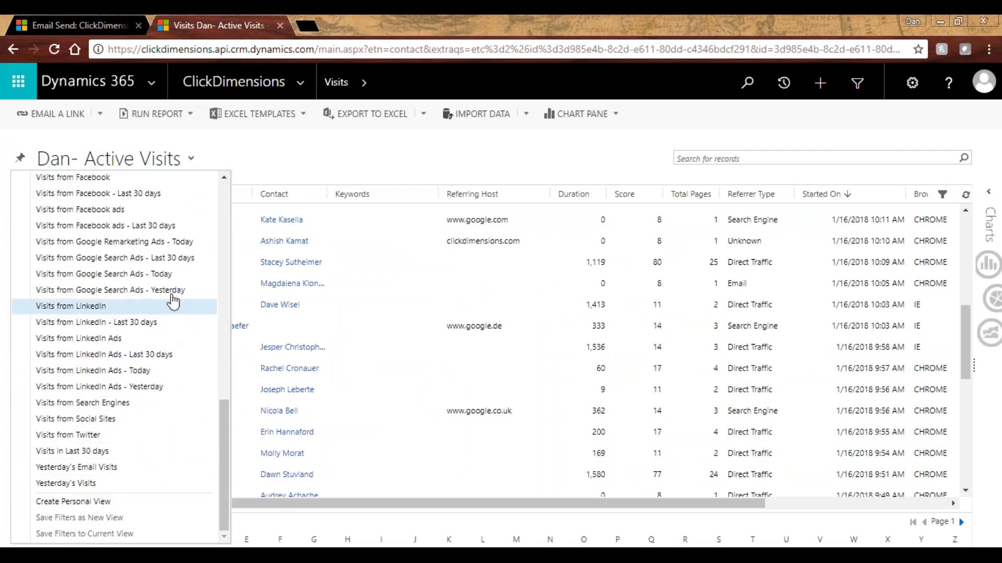
left_click(185, 259)
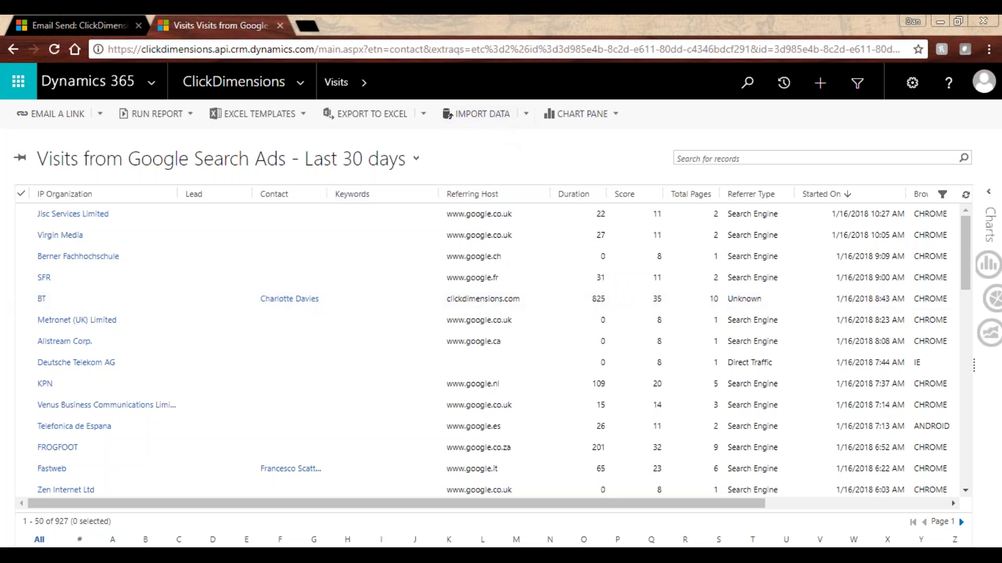
left_click(305, 85)
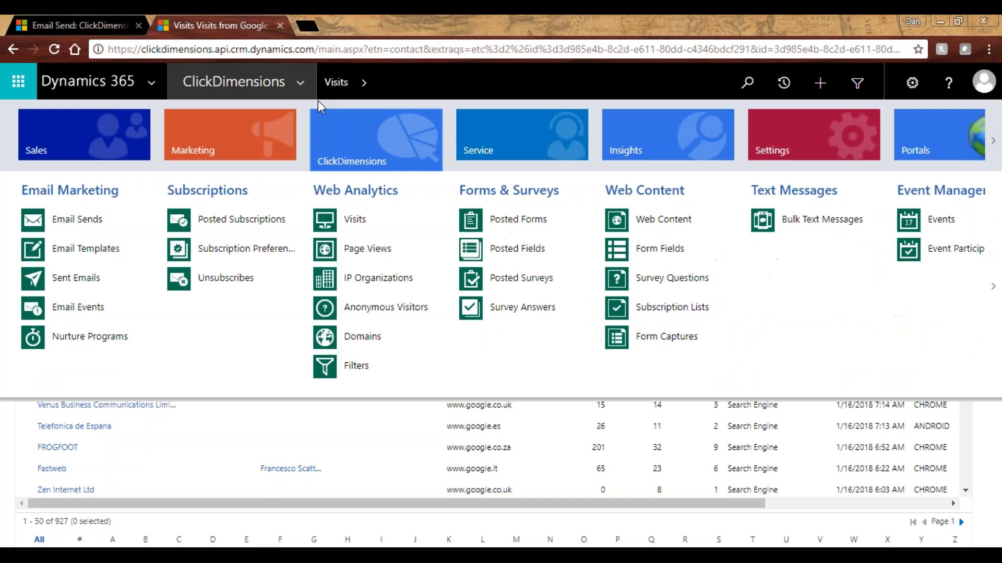
Step: Close the Visits page and go to Marketing > Social Posts, leaving without saving
left_click(243, 141)
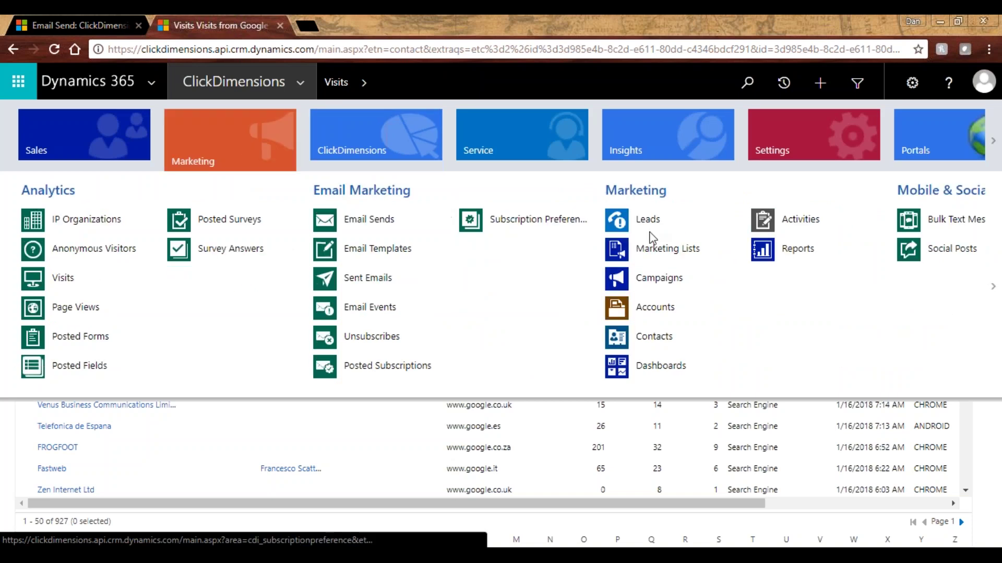
left_click(280, 25)
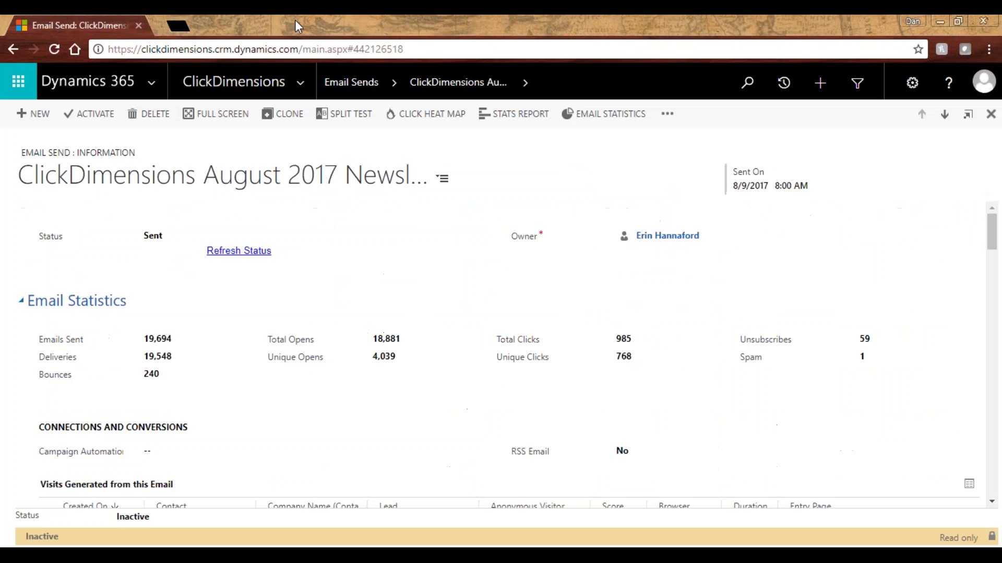
left_click(299, 84)
left_click(262, 133)
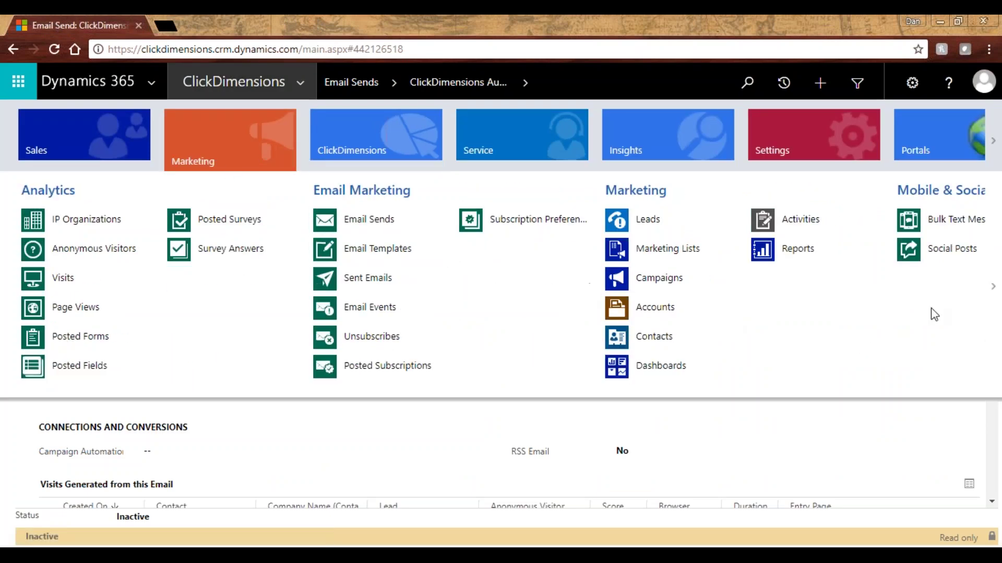
left_click(943, 254)
left_click(559, 140)
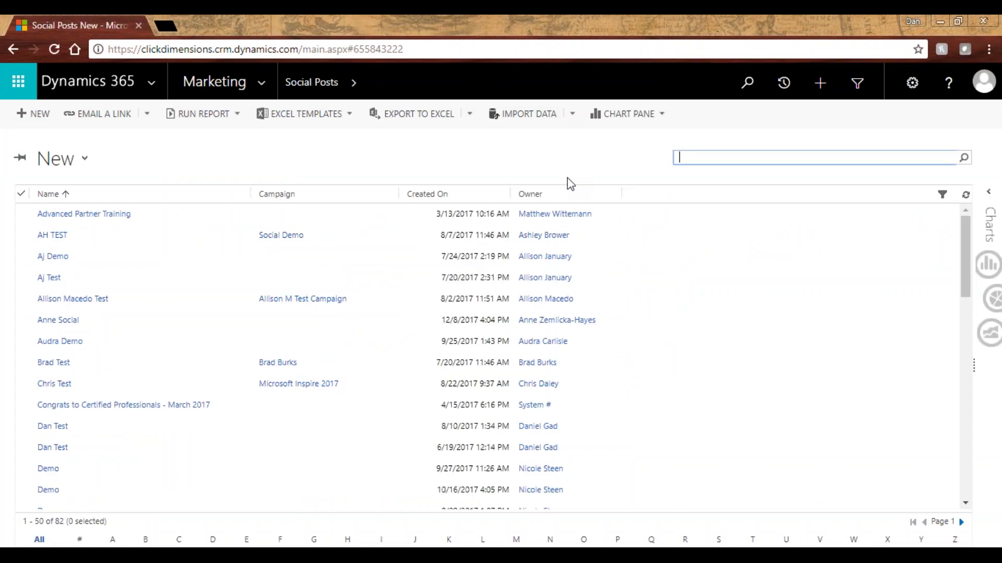
Step: Search social posts for '*dan' and open the Dan Test record
type("*dan")
key("Return")
left_click(97, 225)
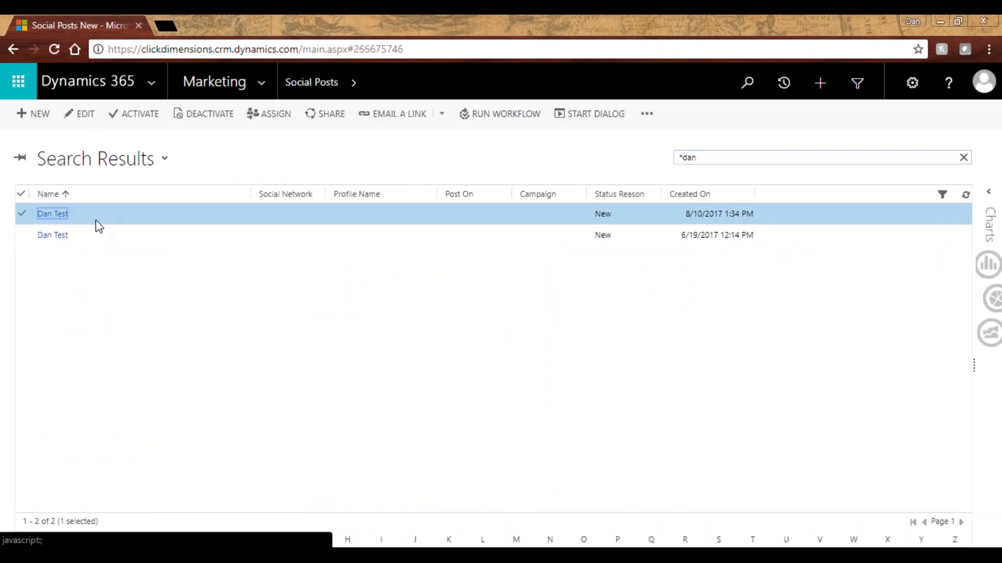
double_click(83, 216)
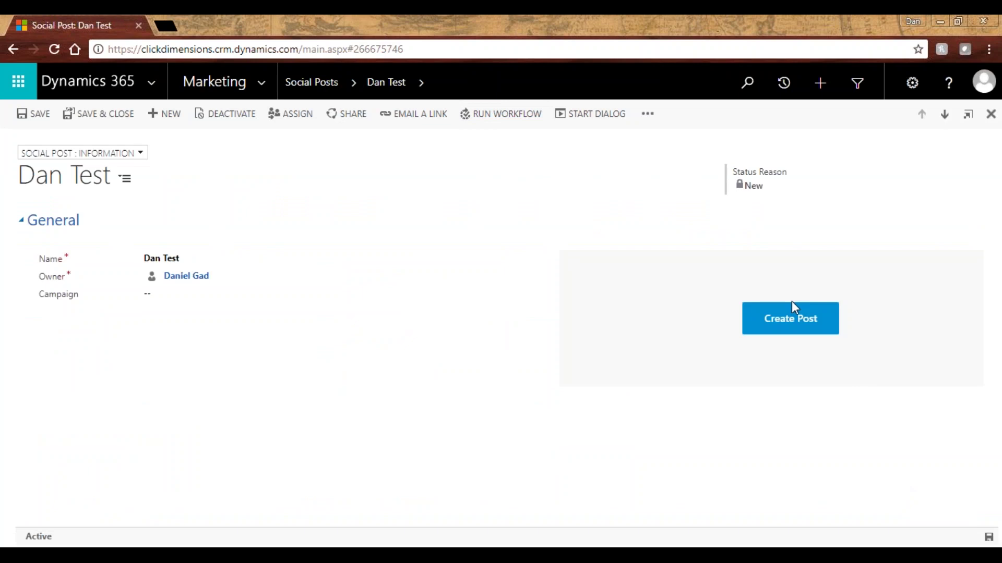
Step: Start a social post and try the LinkedIn, Twitter and Google+ tabs and the second ClickDimensions account
left_click(791, 318)
left_click_drag(559, 201, 381, 127)
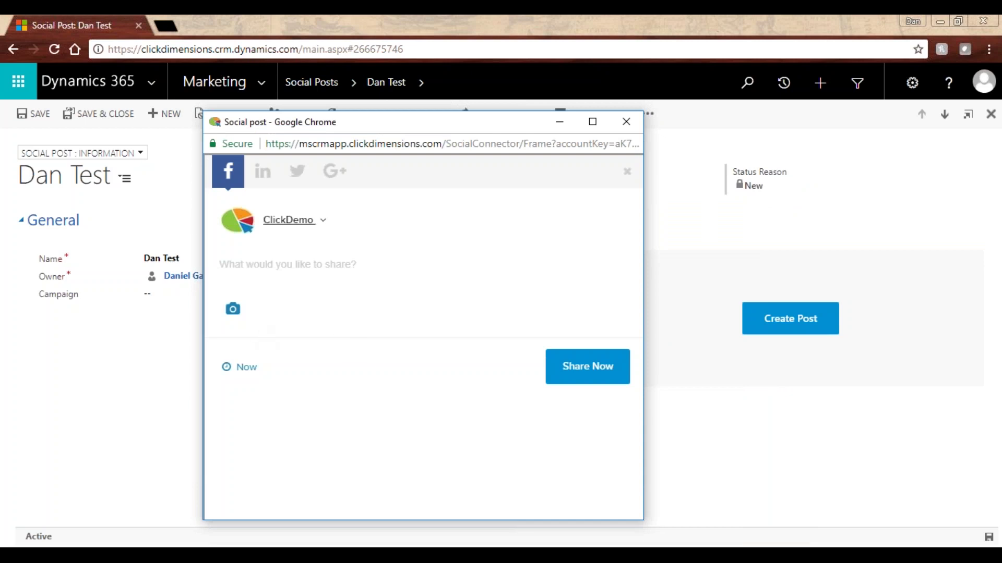
left_click(260, 180)
left_click(304, 184)
left_click(329, 180)
left_click(326, 220)
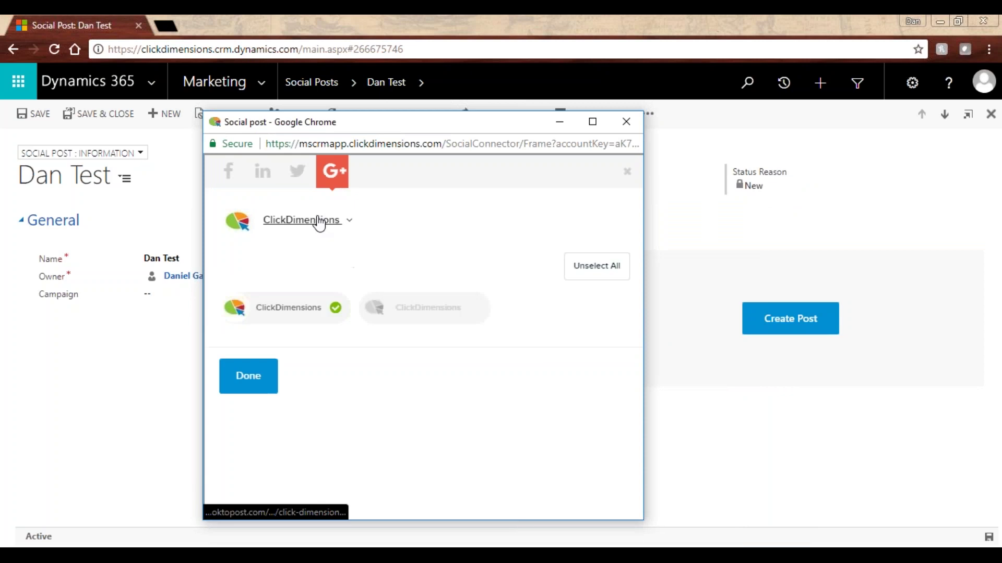
left_click(414, 316)
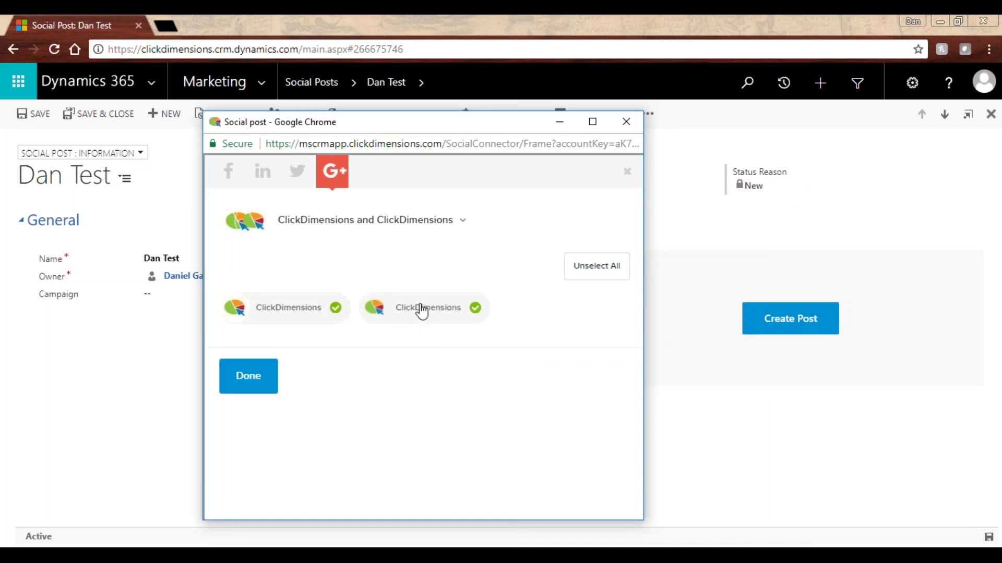
left_click(418, 311)
left_click(248, 375)
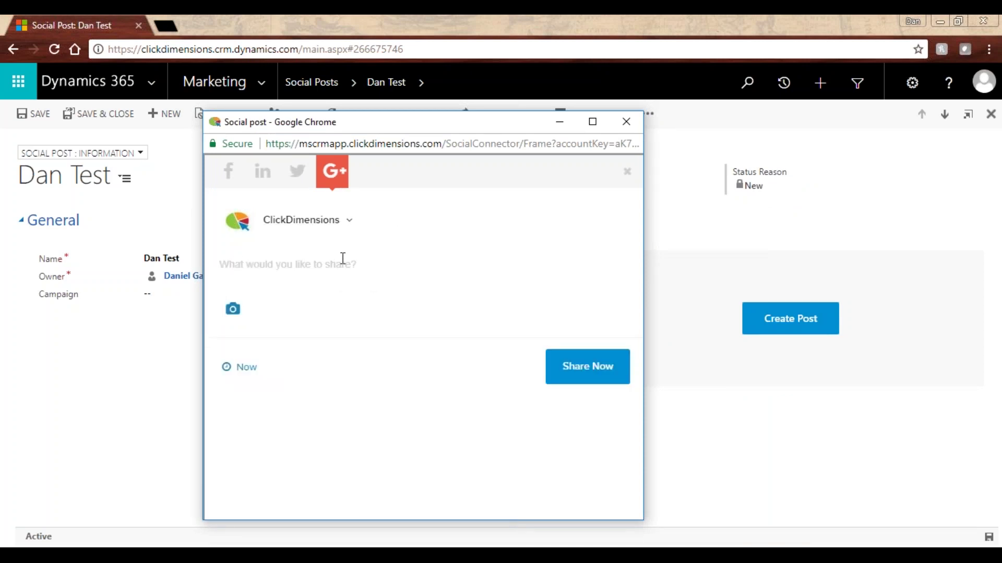
Step: Browse the image sources such as Local Files, Instagram and Dropbox, then close the composer without posting
left_click(233, 309)
left_click(489, 397)
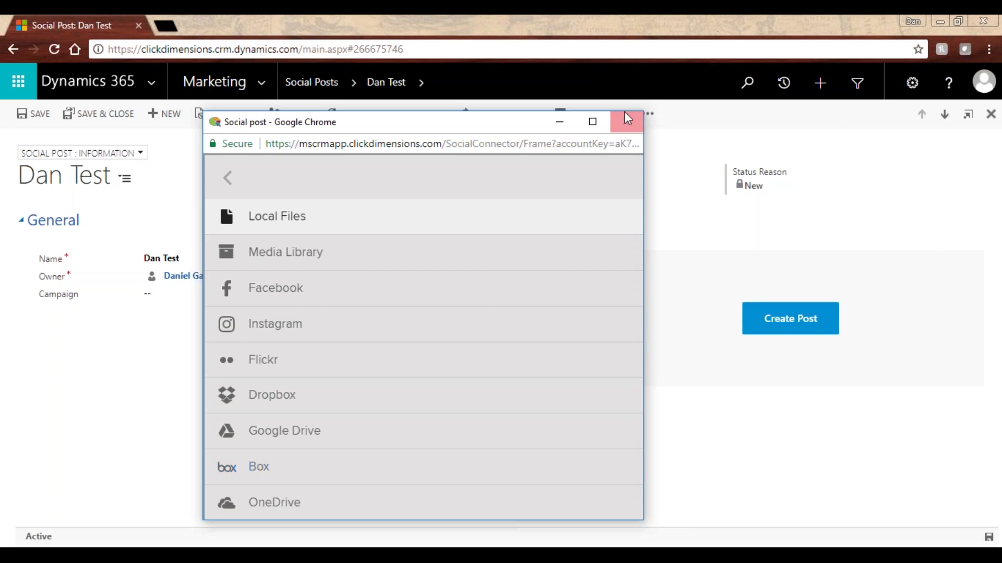
left_click(627, 124)
left_click(263, 84)
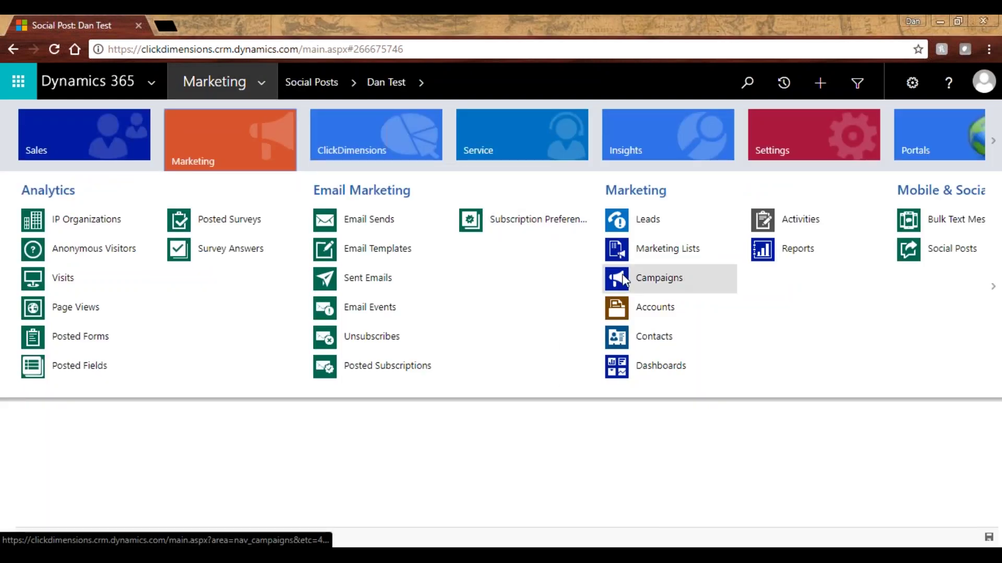
Step: Search Campaign Automation for '*dan' and open the Dan Gad Demo draft record
scroll(589, 276, "down", 2)
scroll(590, 279, "down", 5)
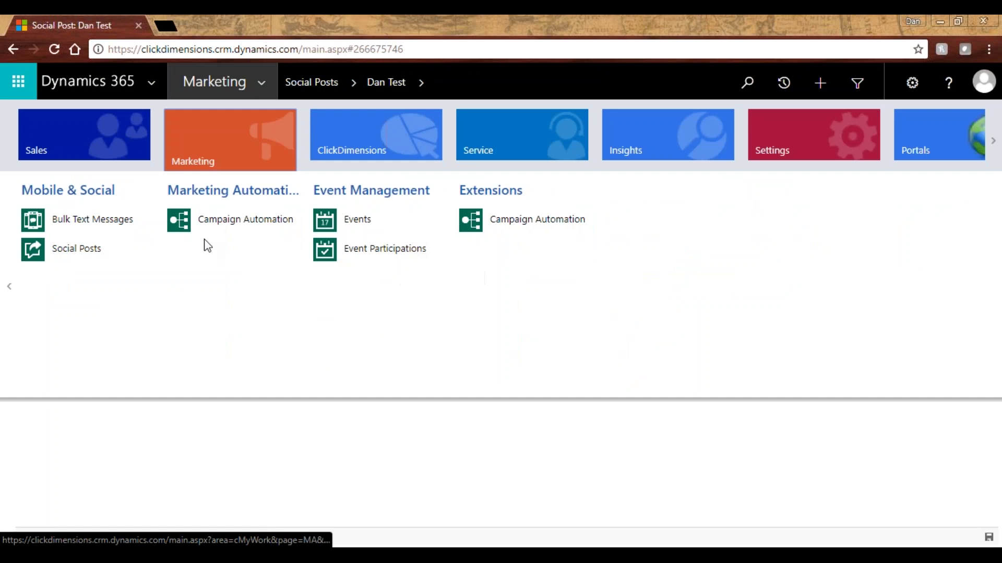
left_click(222, 228)
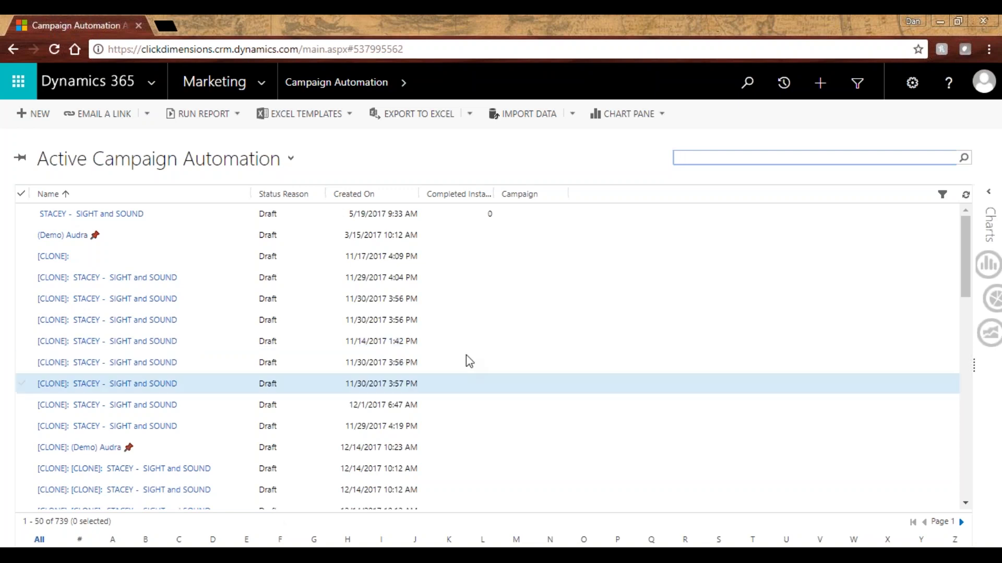
type("*dan")
key("Return")
left_click(132, 215)
double_click(132, 215)
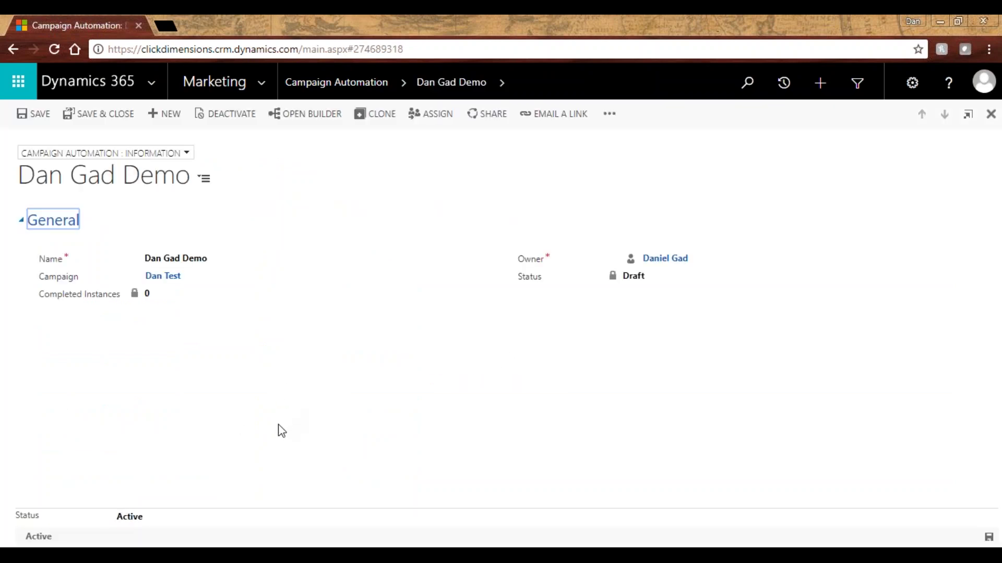
Step: In the maximized builder, delete Blank Series 18, Blank Series 19 and Email Interaction 8
left_click(299, 111)
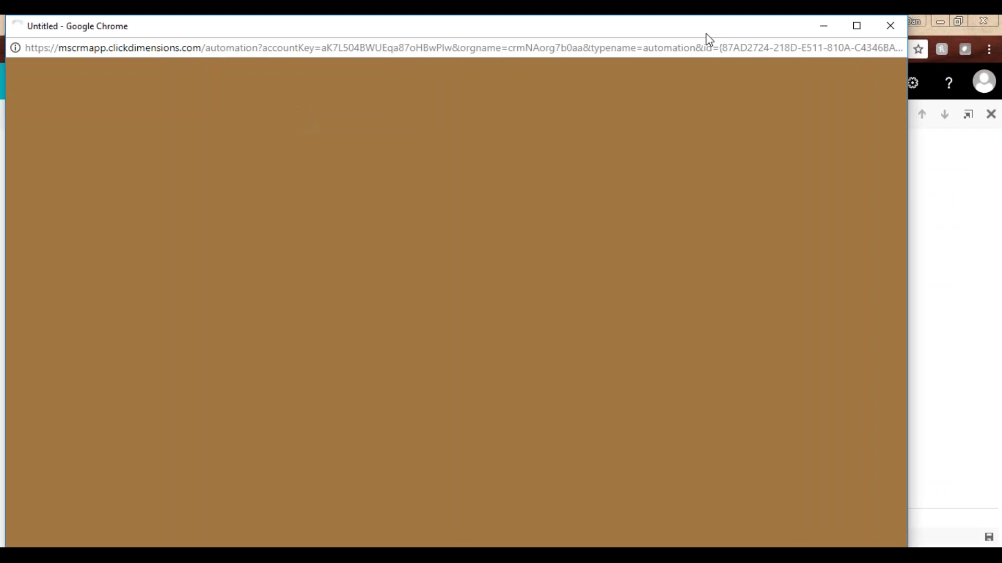
left_click(856, 25)
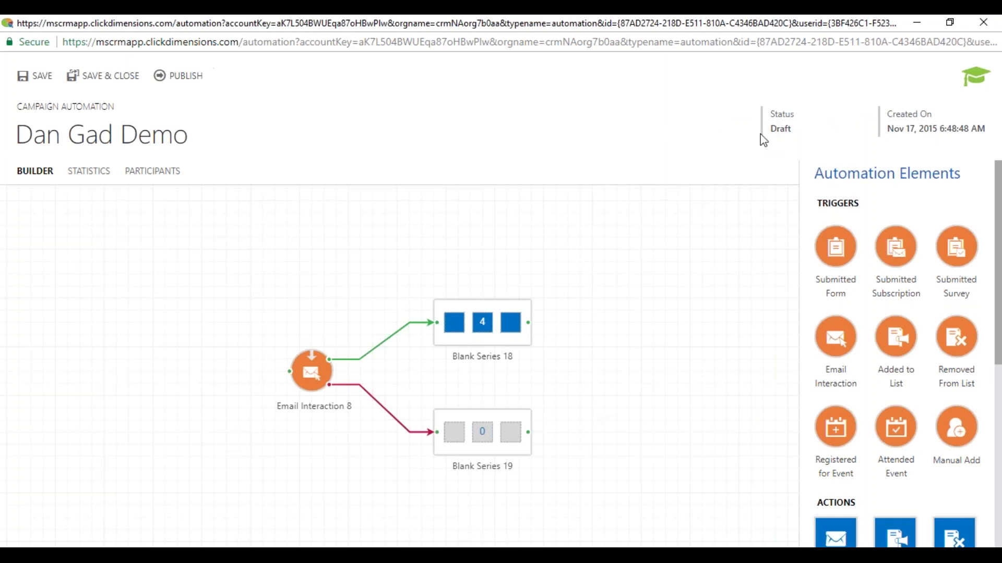
left_click(455, 313)
left_click(433, 301)
left_click_drag(437, 418, 424, 417)
left_click(419, 408)
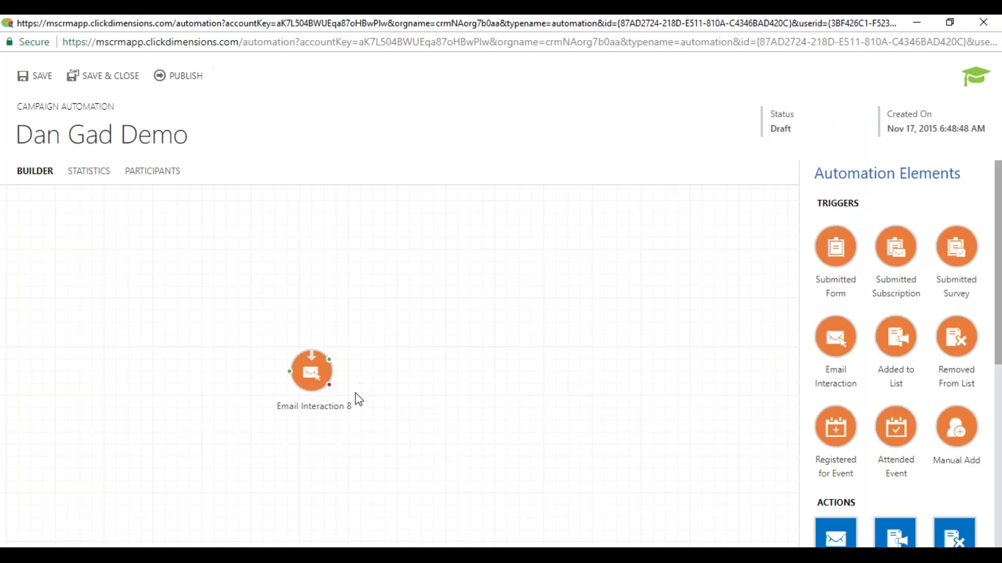
left_click(311, 371)
left_click(285, 347)
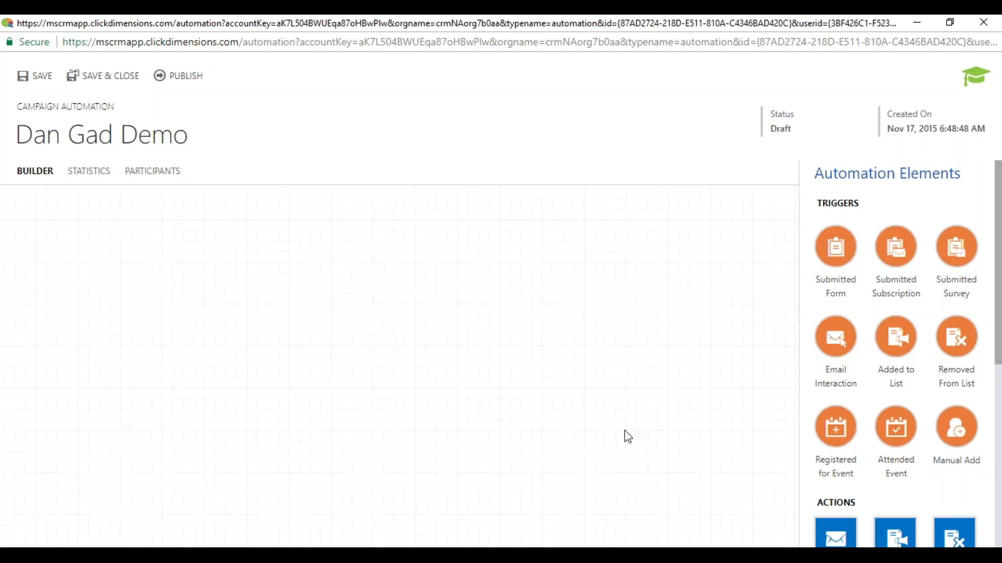
Step: Add Email Interaction and Submitted Form triggers, giving Email Interaction 9 a cloned Partner email send
left_click_drag(845, 339, 131, 389)
left_click_drag(835, 246, 132, 258)
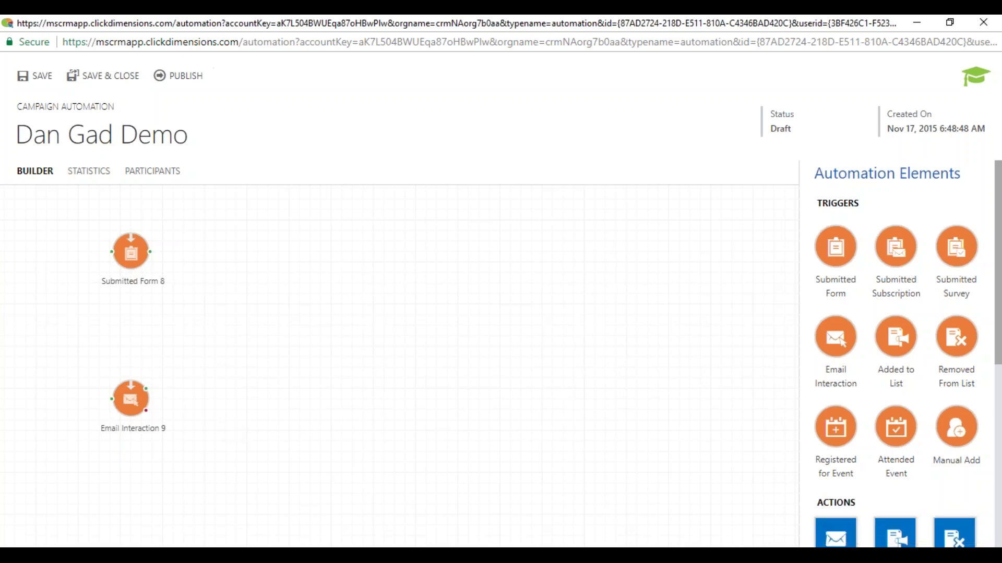
left_click(131, 401)
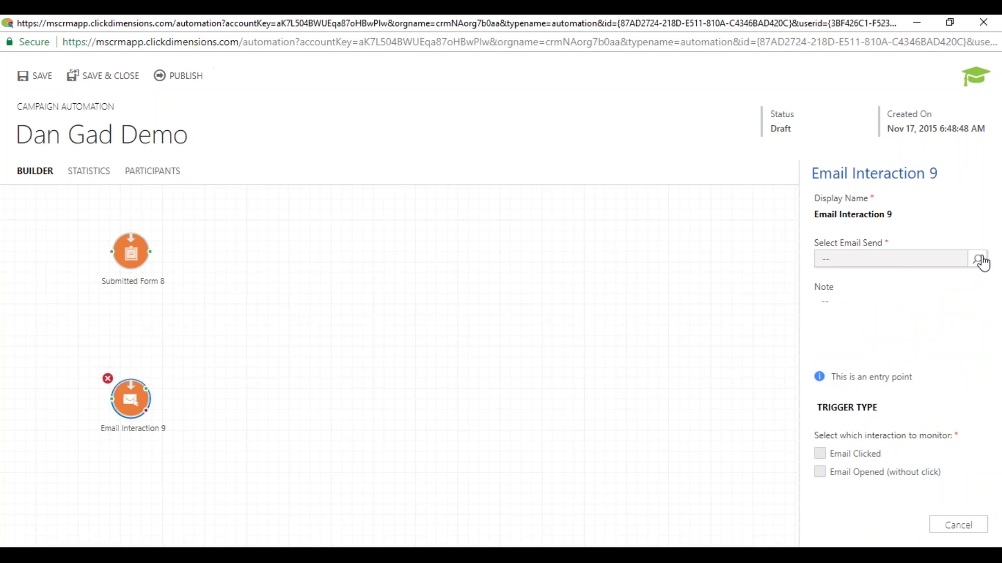
left_click(978, 260)
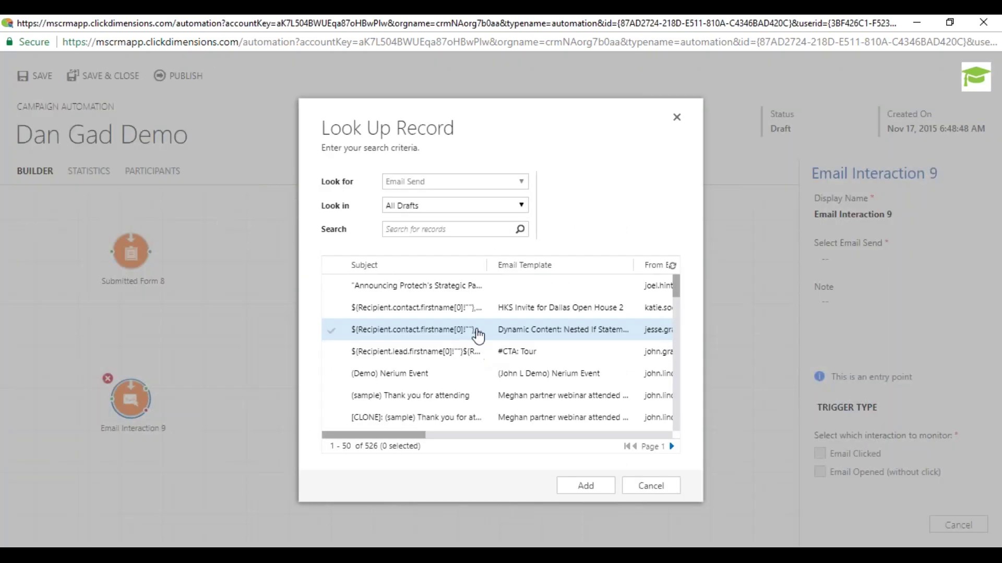
scroll(455, 334, "down", 8)
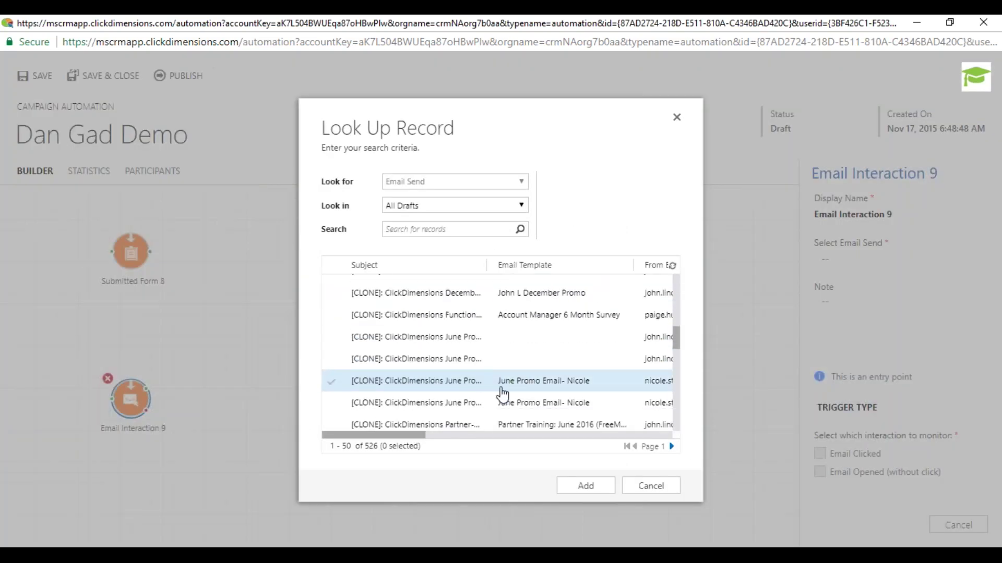
scroll(479, 402, "down", 2)
left_click(433, 346)
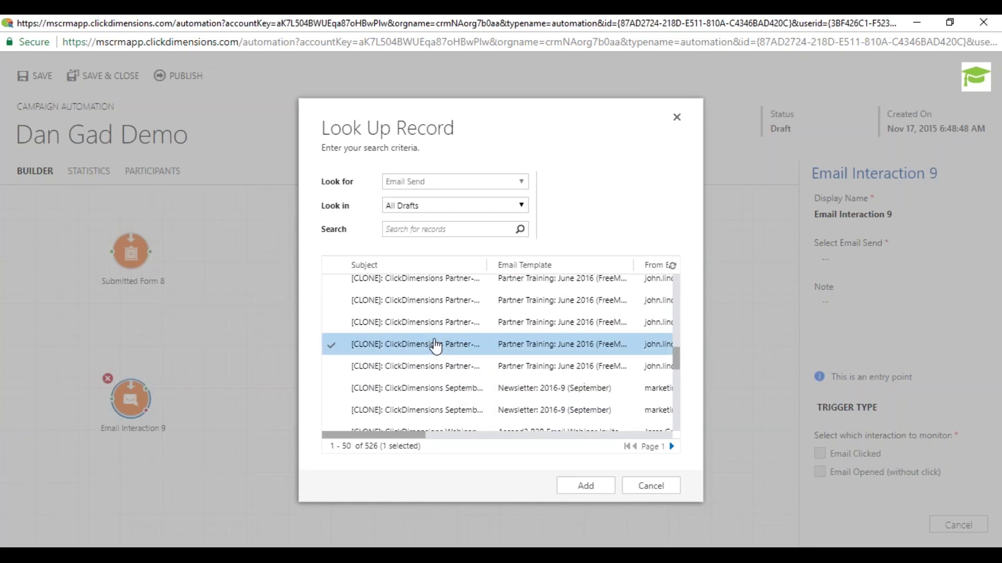
left_click(600, 485)
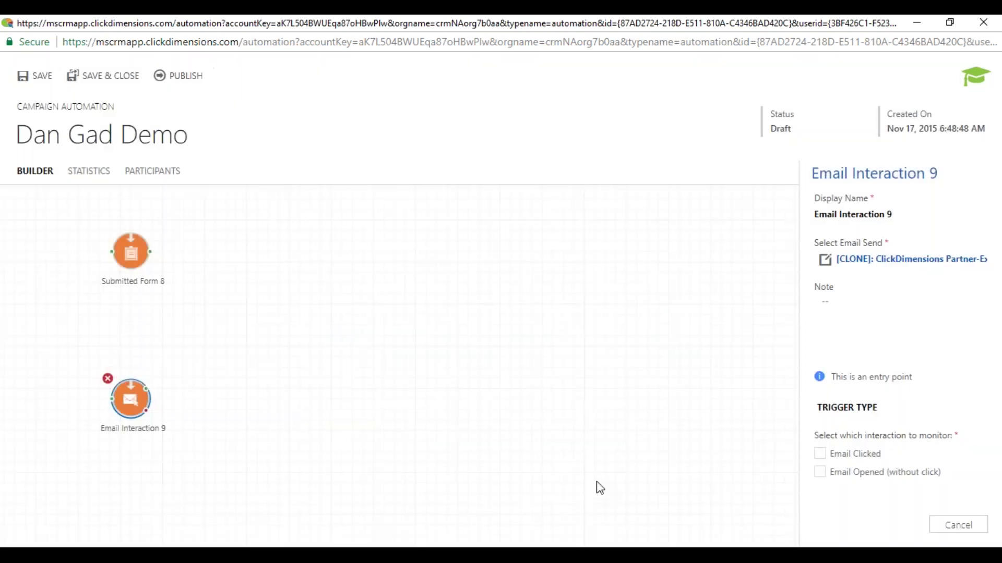
scroll(249, 197, "down", 1)
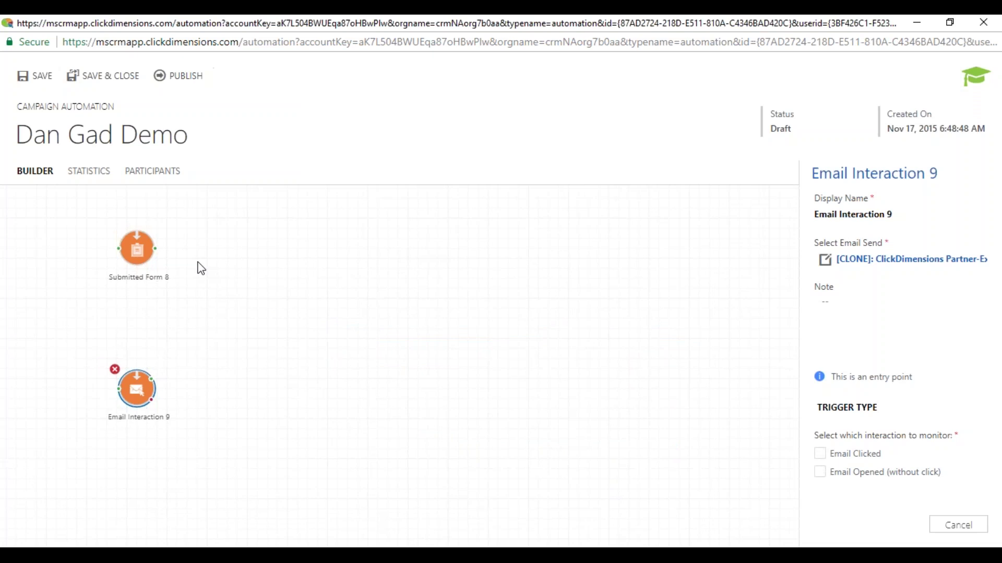
scroll(200, 270, "up", 2)
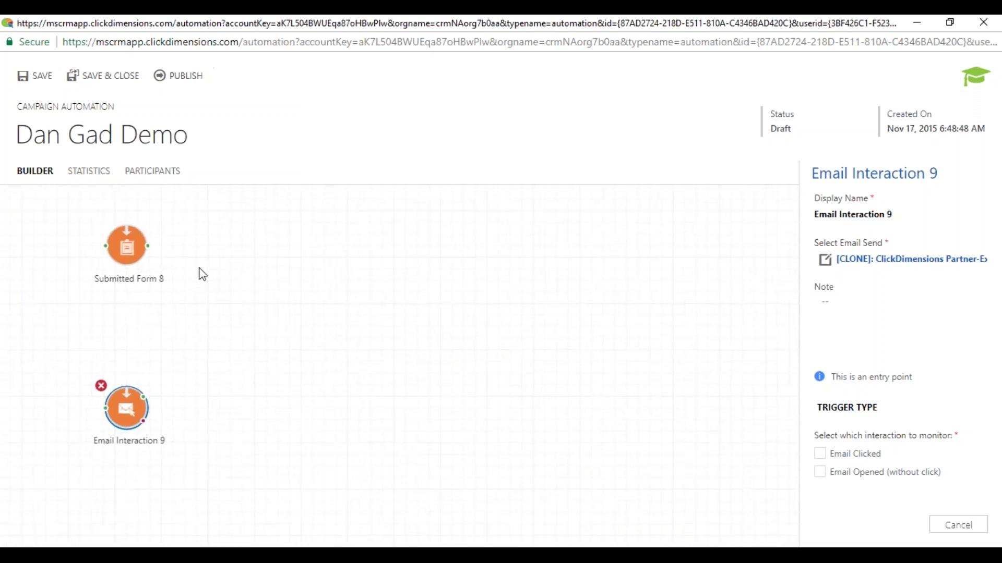
left_click_drag(245, 305, 246, 326)
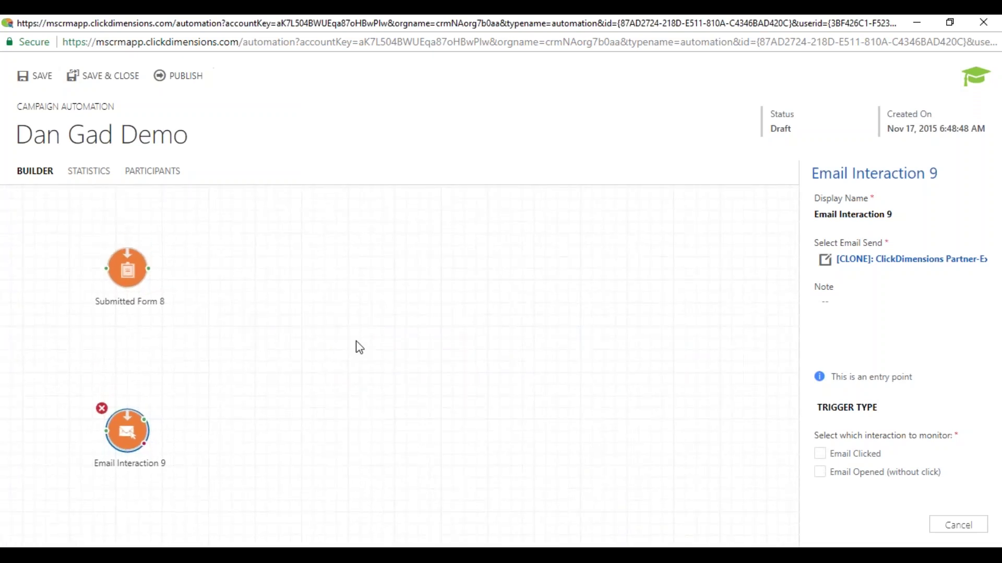
left_click(548, 383)
scroll(837, 340, "down", 6)
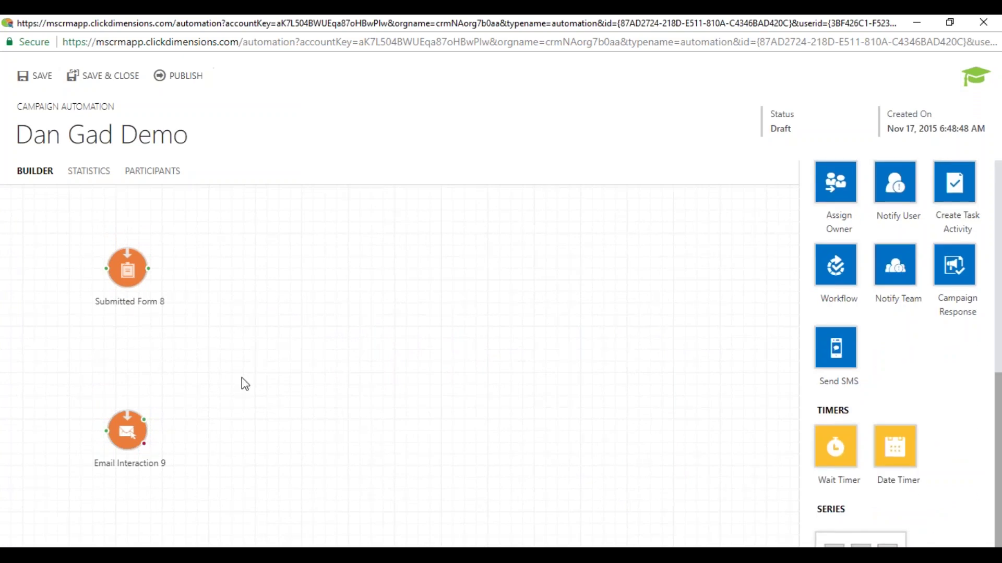
scroll(914, 399, "down", 1)
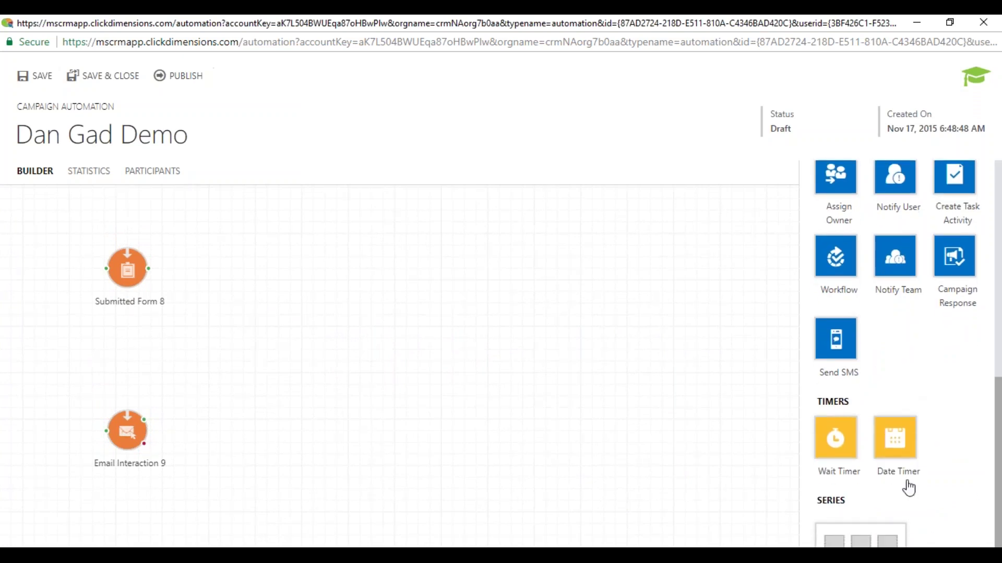
left_click(129, 439)
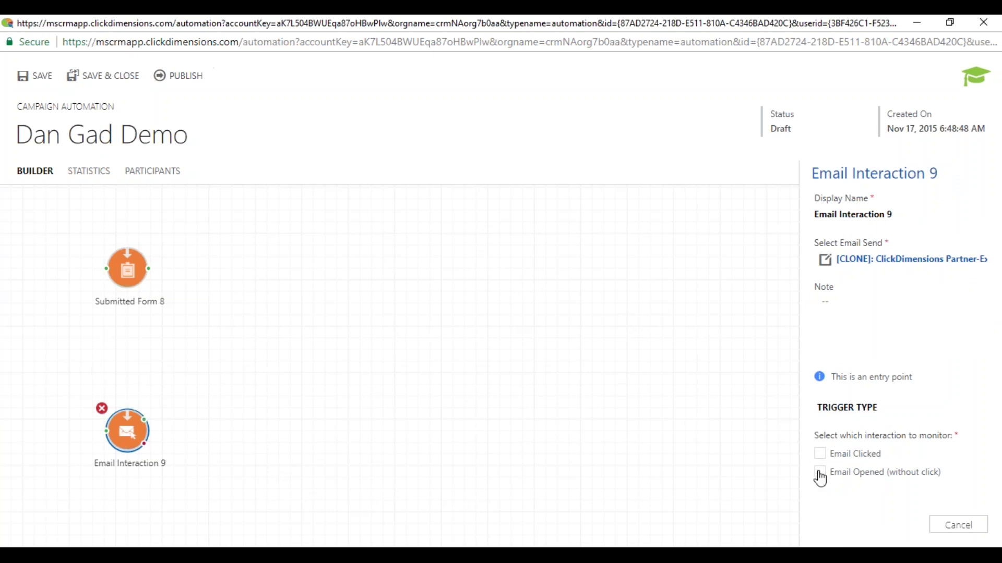
Step: Tick Email Clicked on Email Interaction 9 and check the June 23 and June 24 links before closing the picker
left_click(820, 454)
left_click(847, 474)
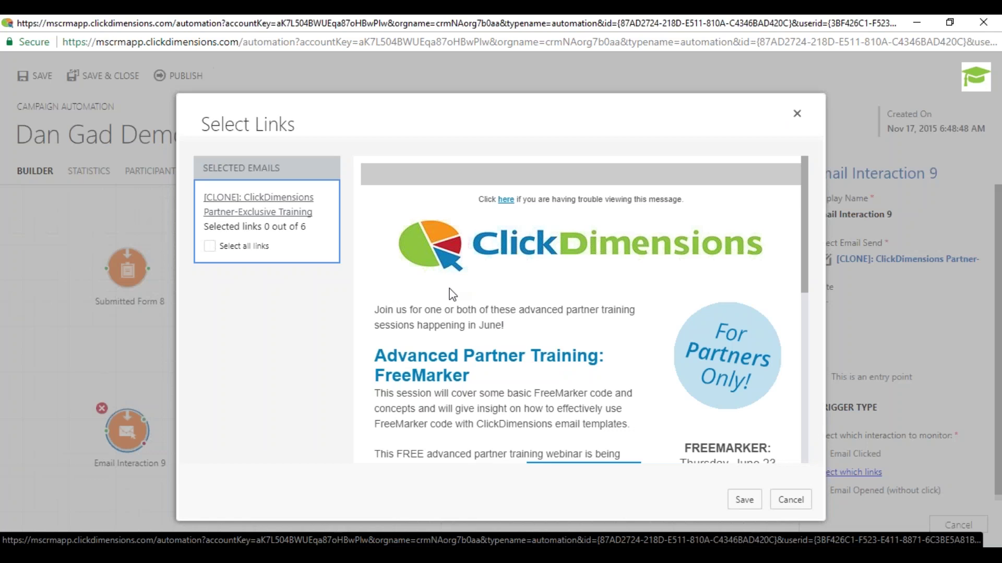
scroll(441, 300, "down", 4)
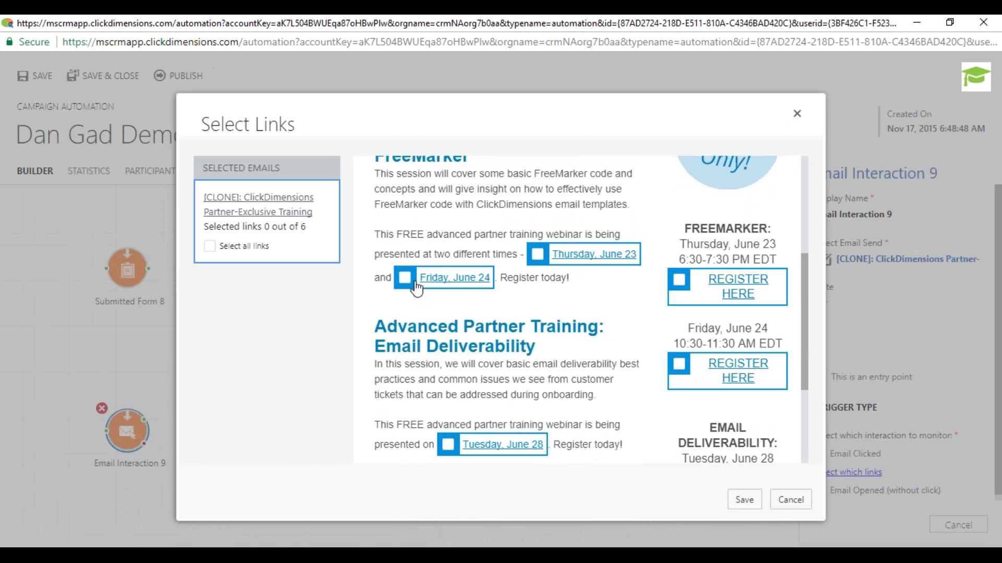
left_click(538, 254)
left_click(678, 280)
scroll(642, 414, "down", 3)
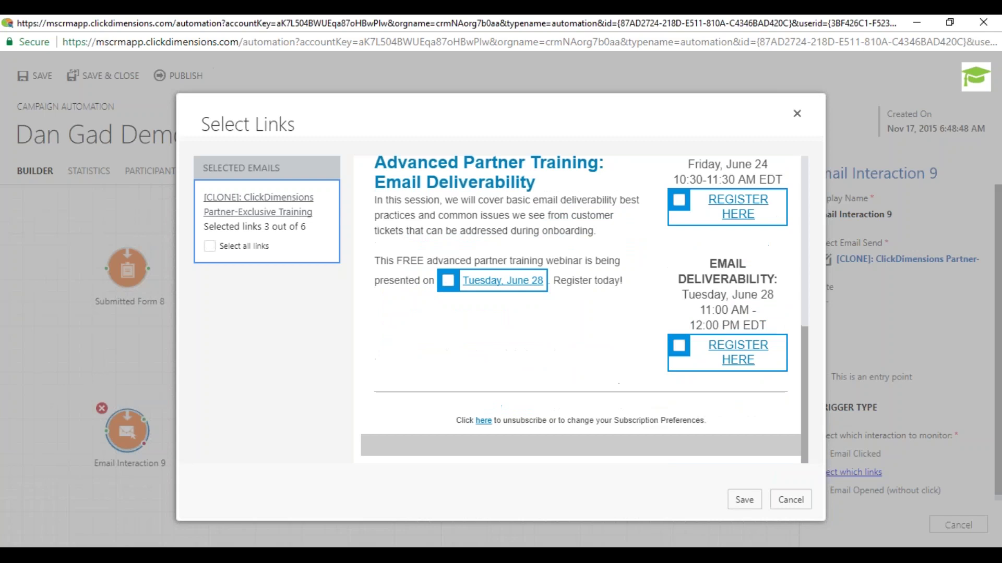
scroll(643, 329, "up", 3)
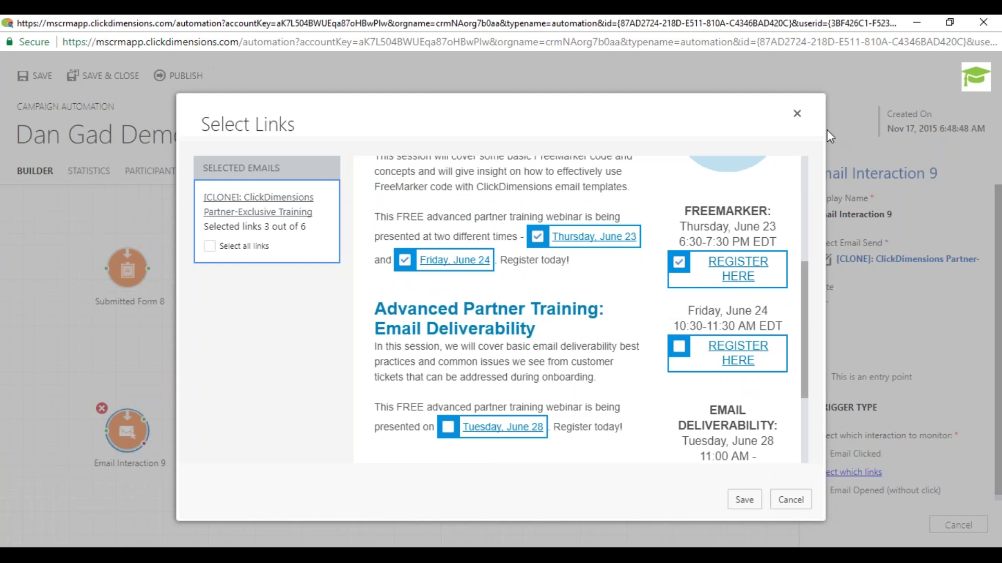
left_click(797, 113)
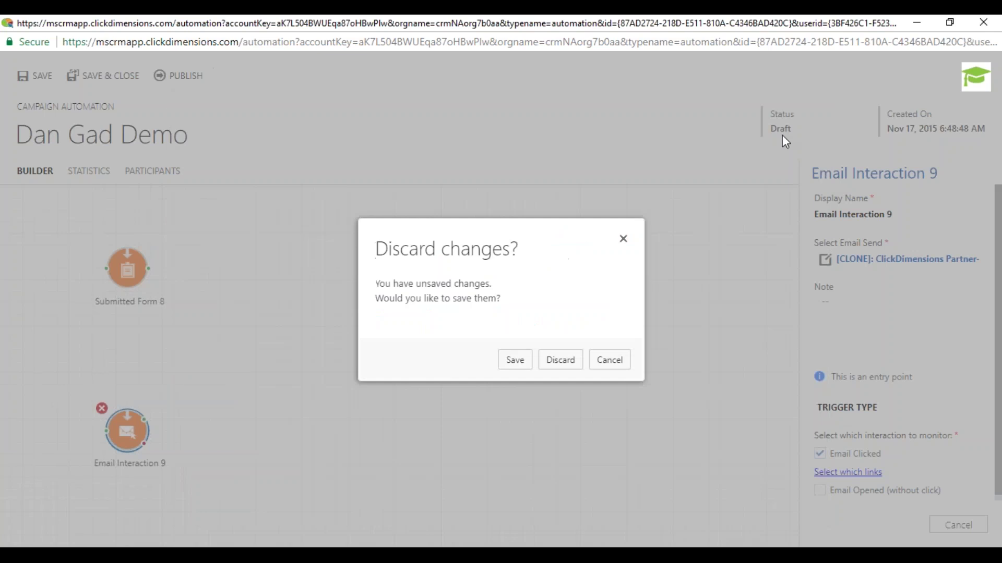
left_click(623, 238)
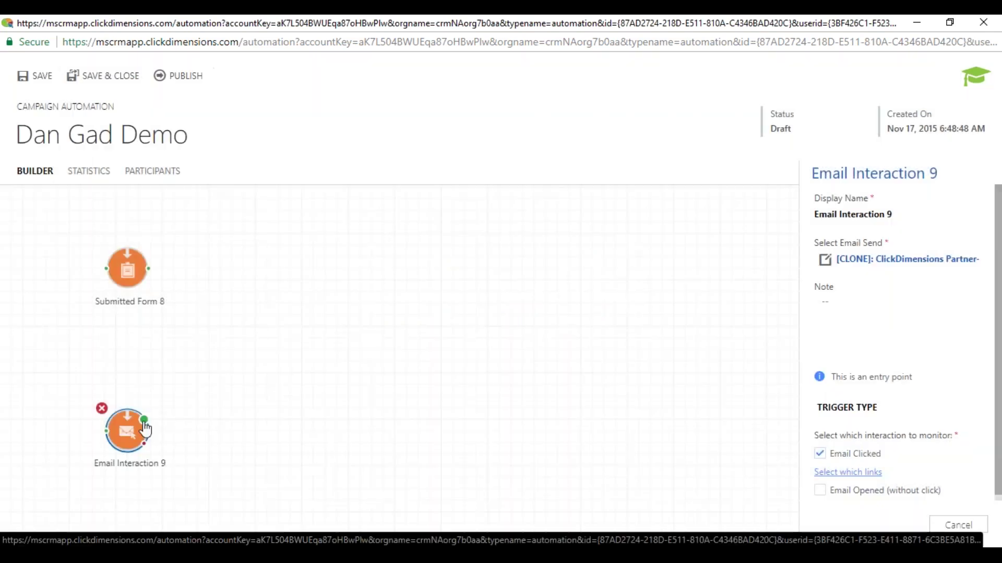
left_click(437, 376)
Step: Add Blank Series 20 and 21, linking Email Interaction 9's clicked/not-clicked paths and Submitted Form 8 to both
scroll(881, 407, "down", 10)
left_click_drag(844, 536, 282, 360)
left_click_drag(148, 419, 290, 374)
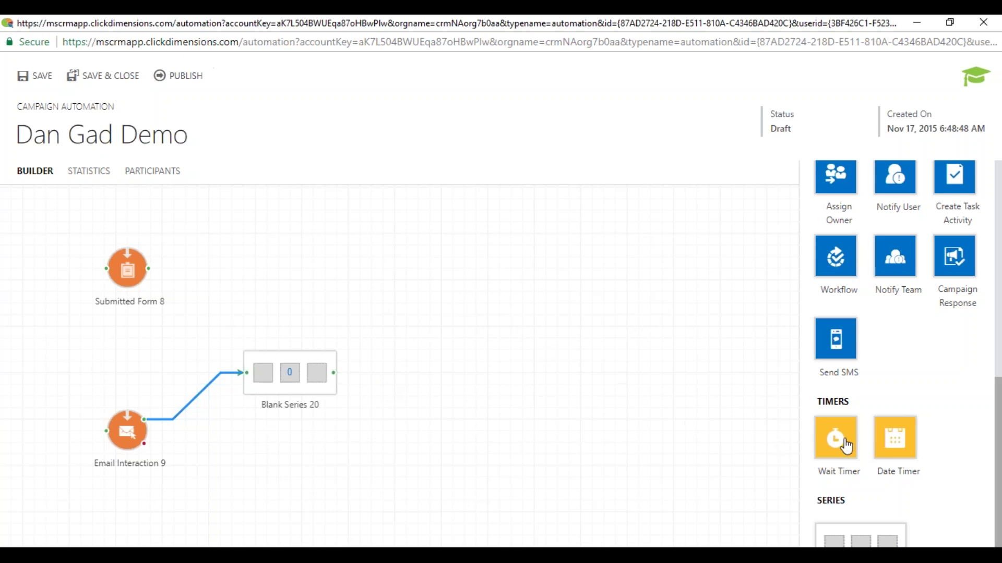
left_click_drag(846, 537, 277, 474)
left_click_drag(144, 443, 259, 489)
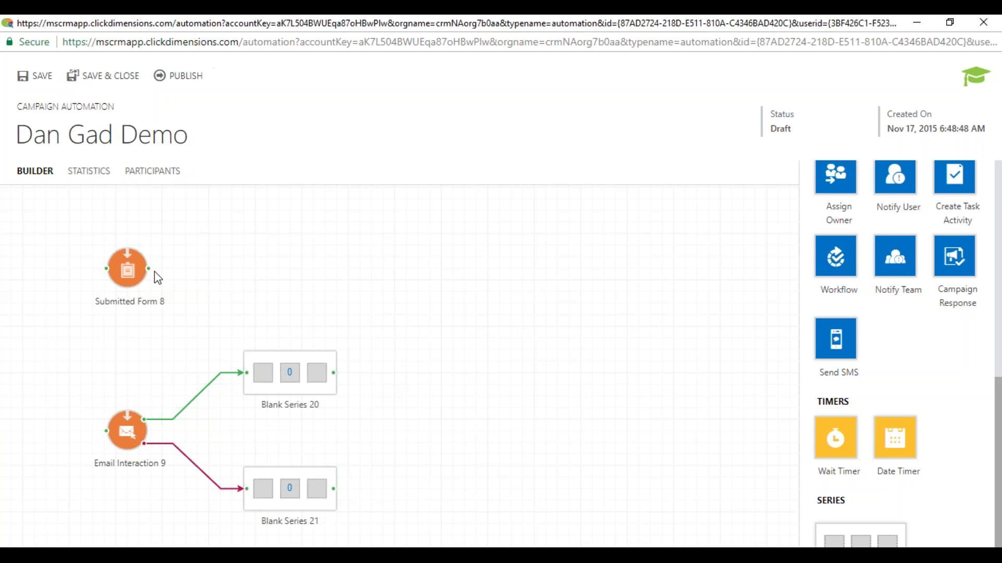
left_click_drag(149, 268, 271, 374)
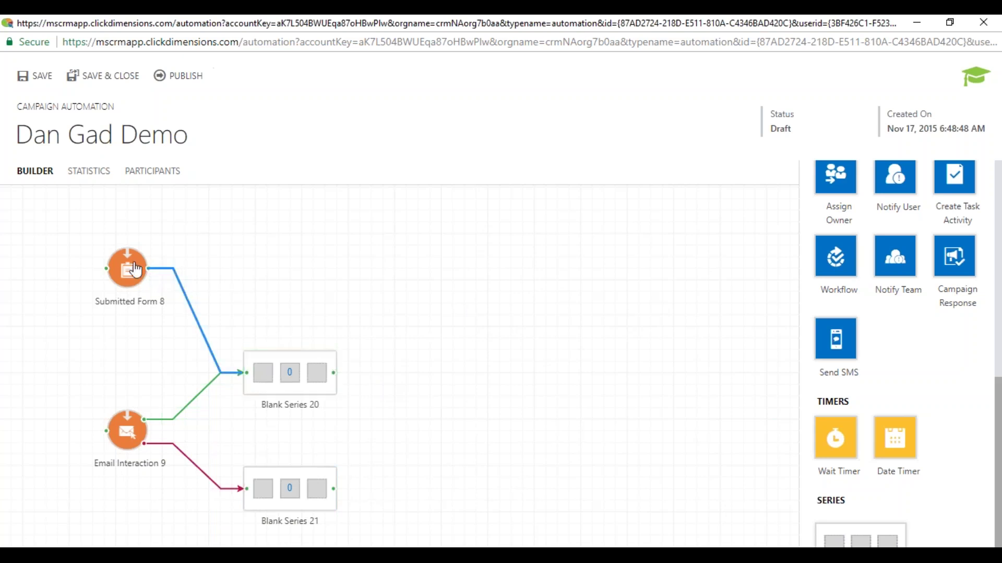
left_click_drag(146, 270, 263, 487)
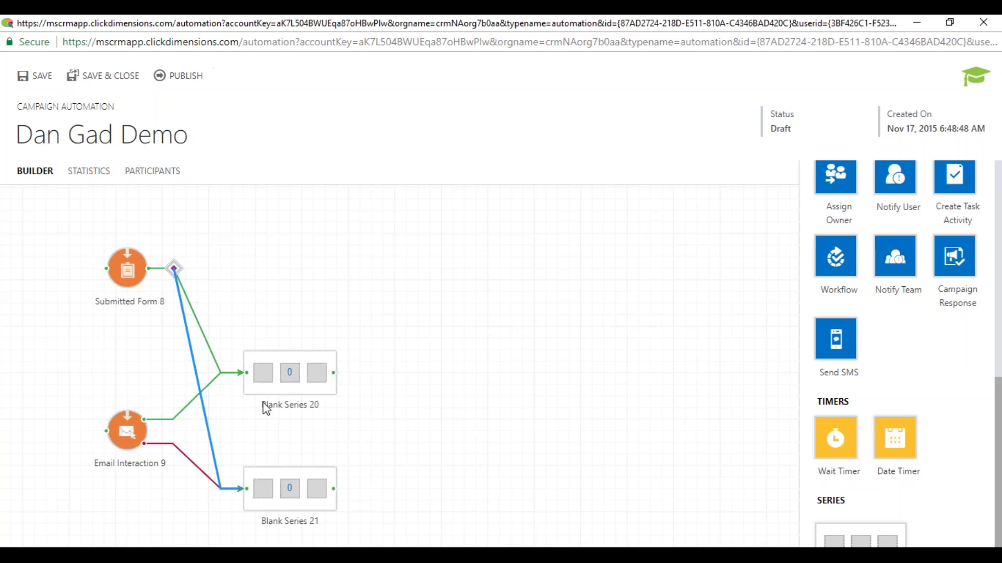
double_click(305, 390)
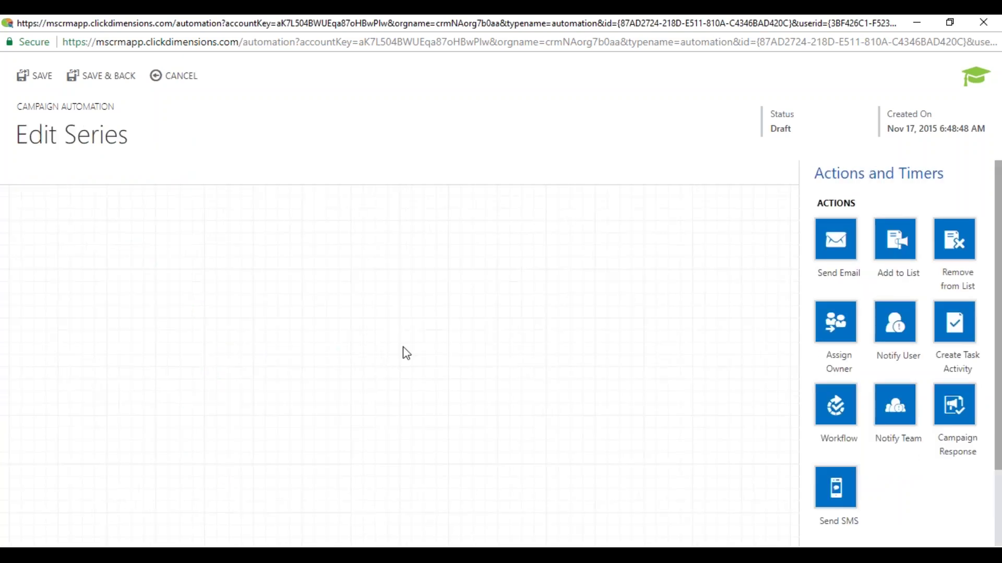
Step: In Blank Series 20, add a Wait Timer in days, Send Email, a second Wait Timer, and Workflow
scroll(907, 443, "down", 2)
left_click_drag(854, 507, 118, 365)
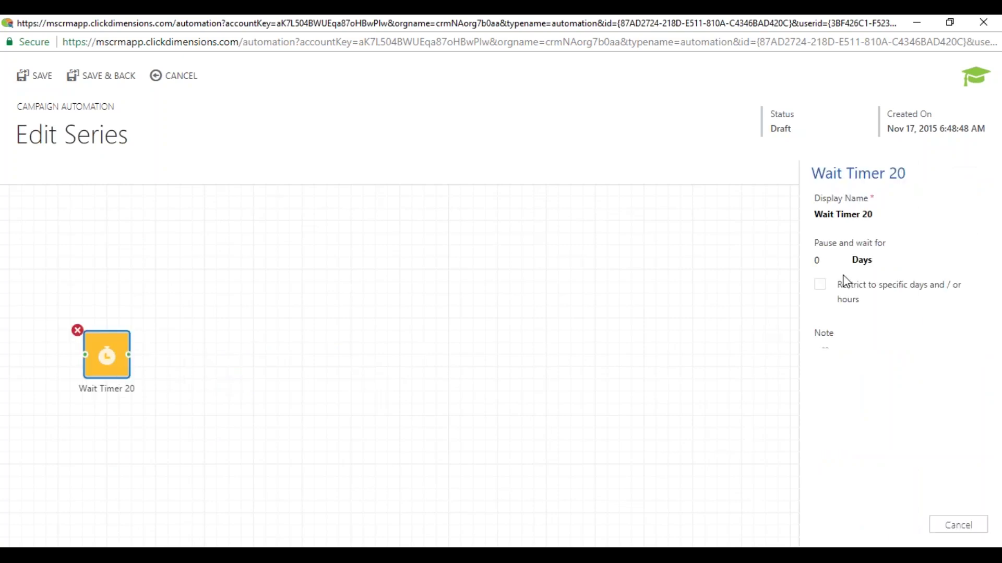
left_click(877, 261)
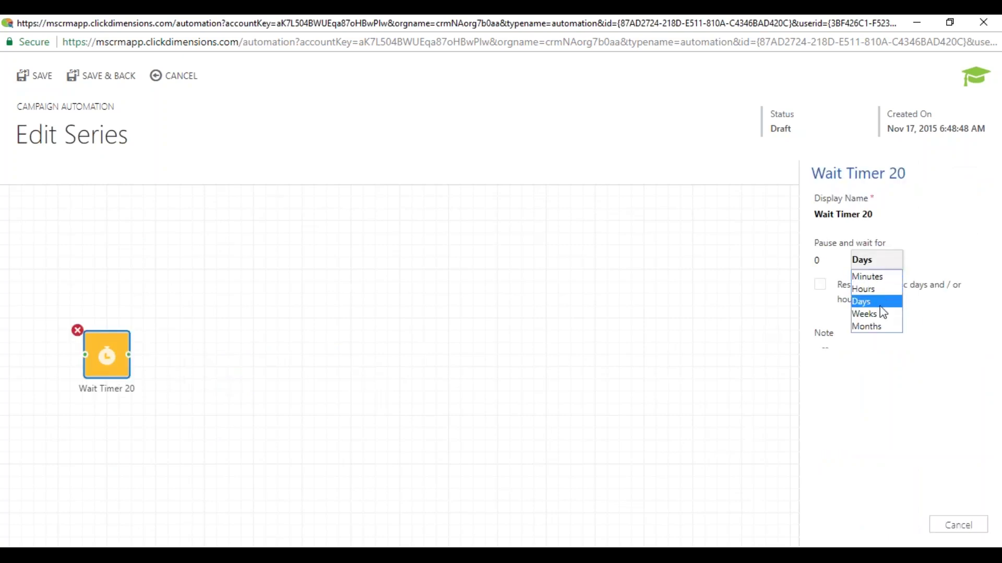
left_click(552, 368)
left_click_drag(829, 245, 225, 373)
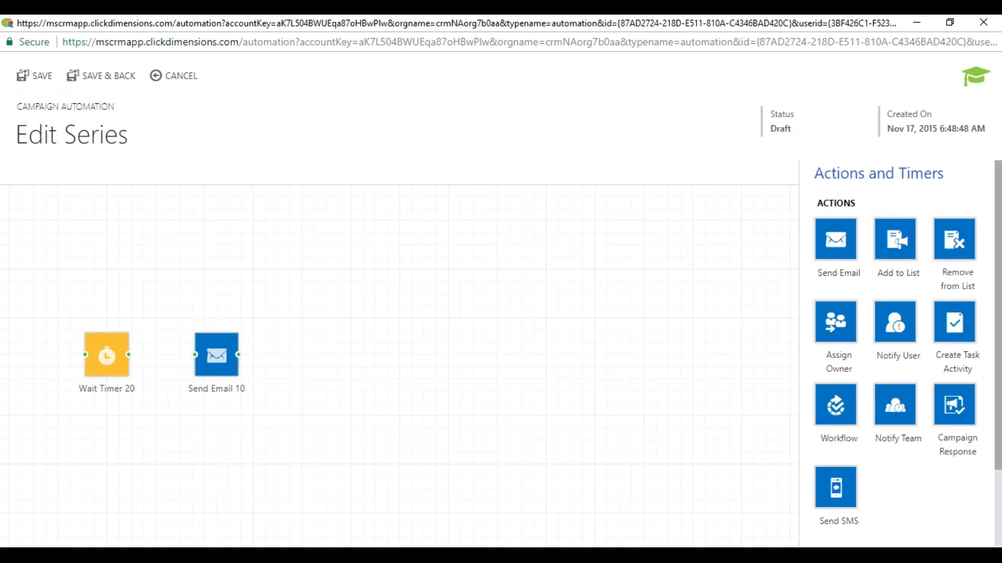
scroll(834, 493, "down", 3)
left_click(833, 493)
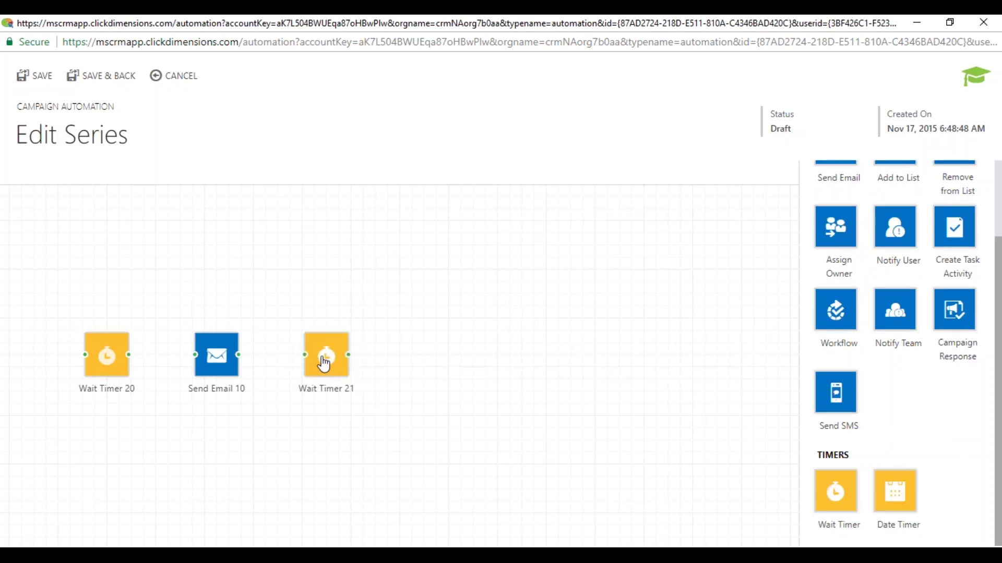
left_click_drag(836, 312, 438, 359)
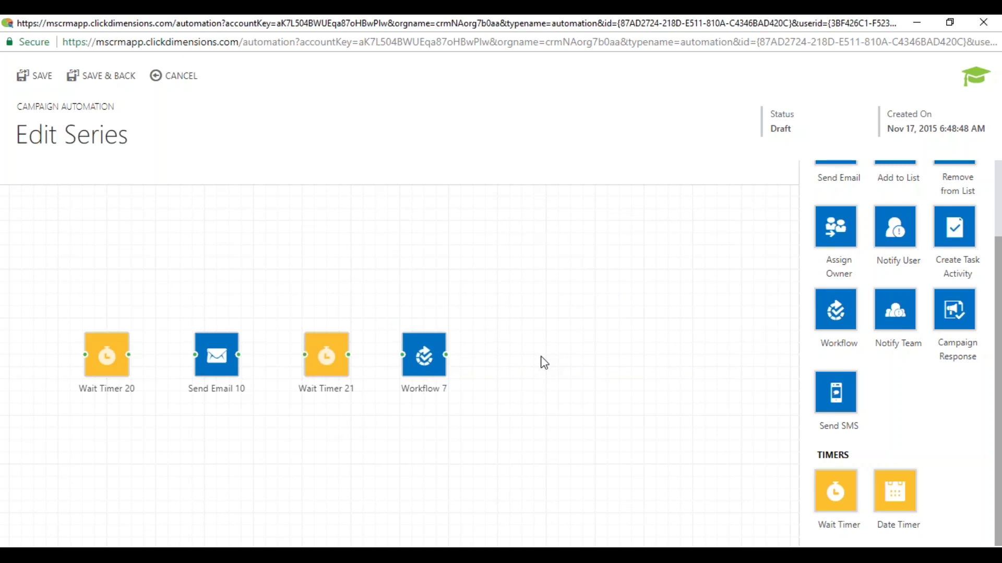
Step: Append Notify User and Create Task Activity, link all six steps in sequence, and save the series
scroll(917, 380, "up", 2)
left_click_drag(908, 302, 526, 363)
left_click_drag(973, 309, 625, 355)
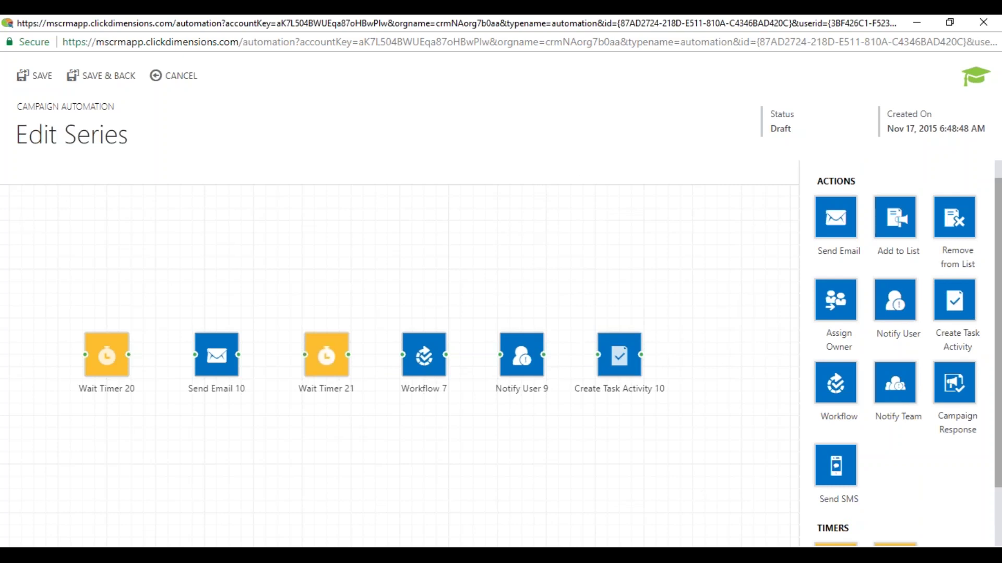
left_click_drag(128, 354, 598, 355)
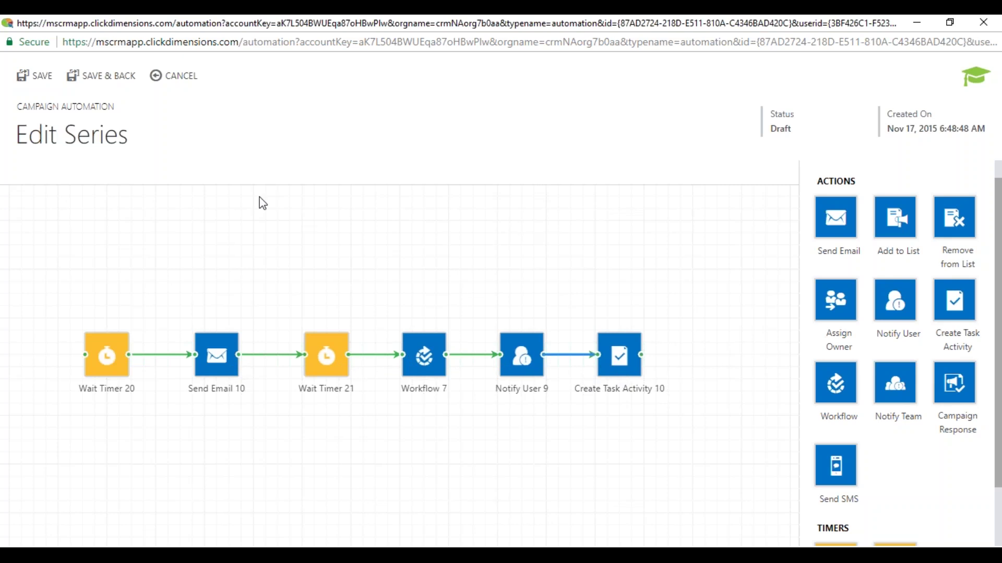
left_click(100, 77)
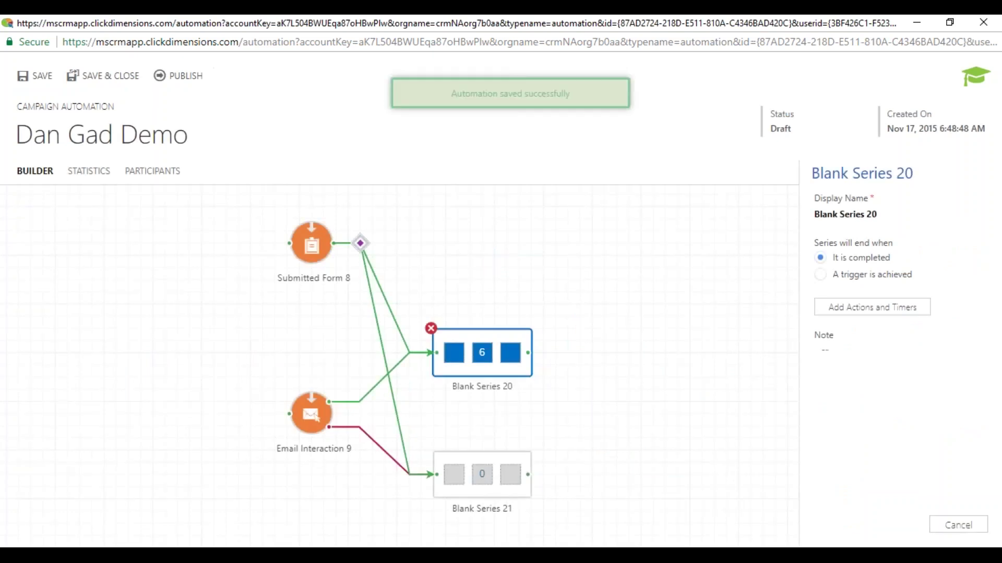
Step: Place an Email Interaction trigger after Blank Series 20, then view the Statistics and Participants tabs
left_click(583, 356)
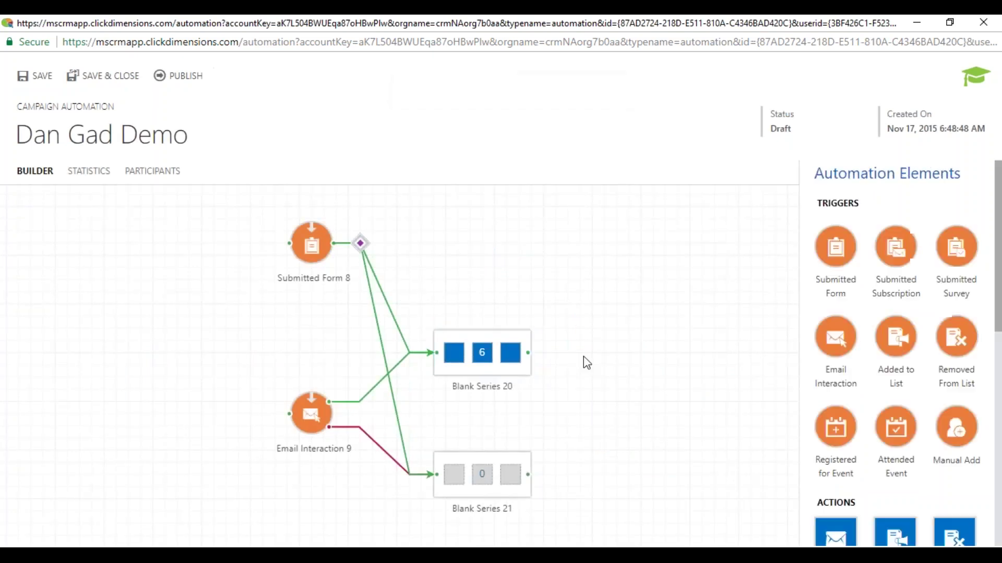
mouse_move(853, 259)
left_mouse_down()
mouse_move(789, 273)
mouse_move(779, 302)
mouse_move(866, 259)
mouse_move(854, 270)
left_mouse_up()
left_click_drag(819, 347, 583, 349)
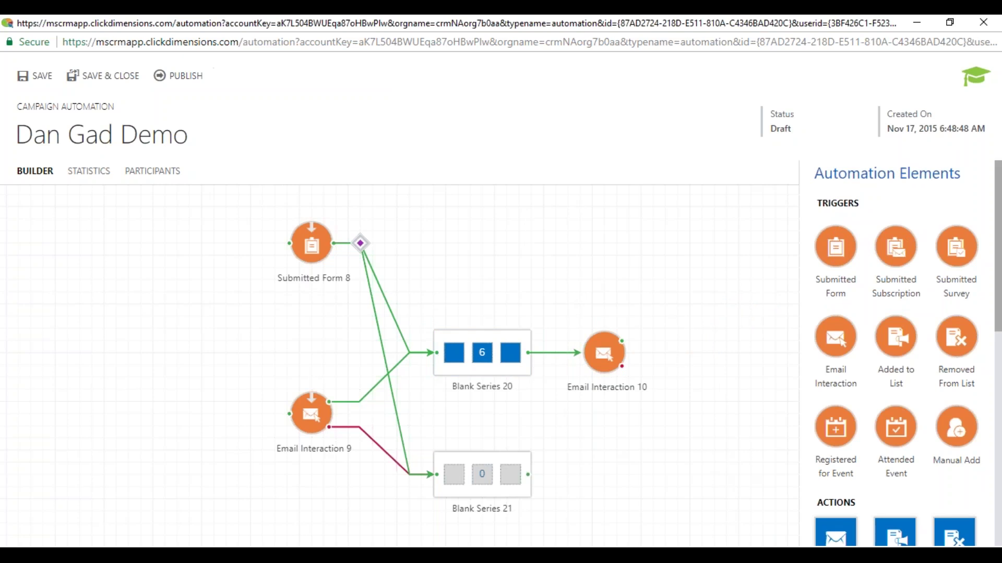
left_click(89, 174)
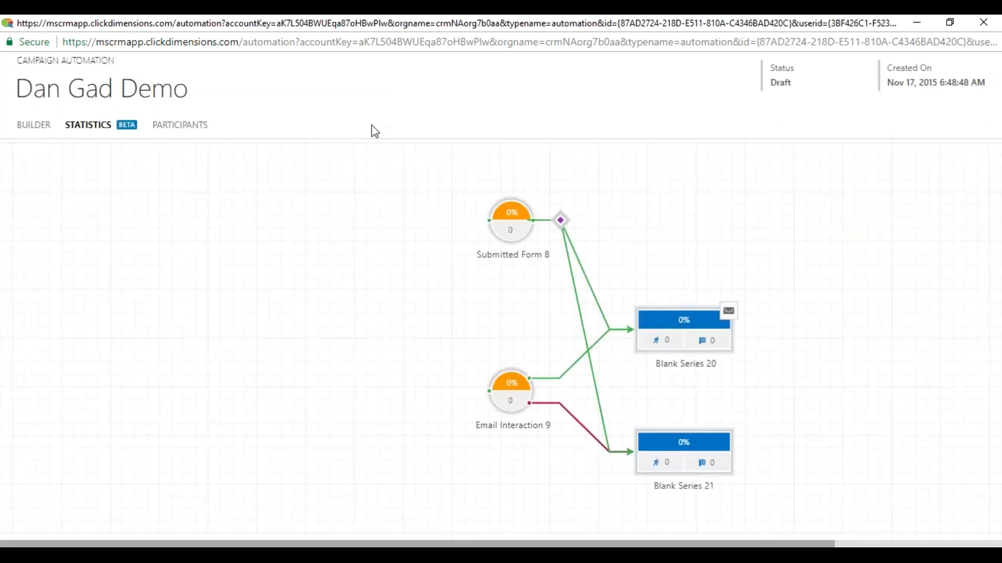
left_click(187, 128)
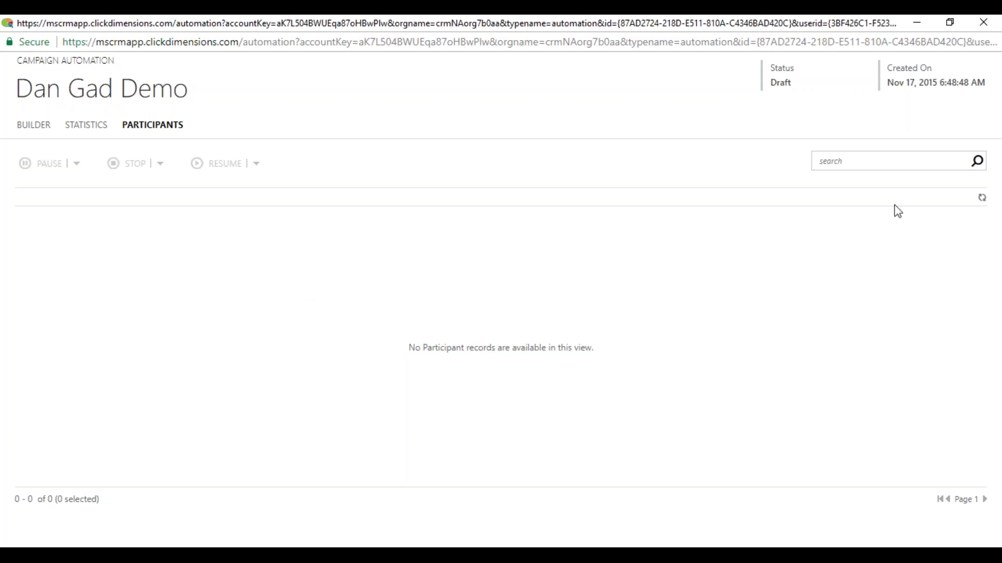
Step: Close the campaign automation window and open Posted Forms in the ClickDimensions area
left_click(983, 23)
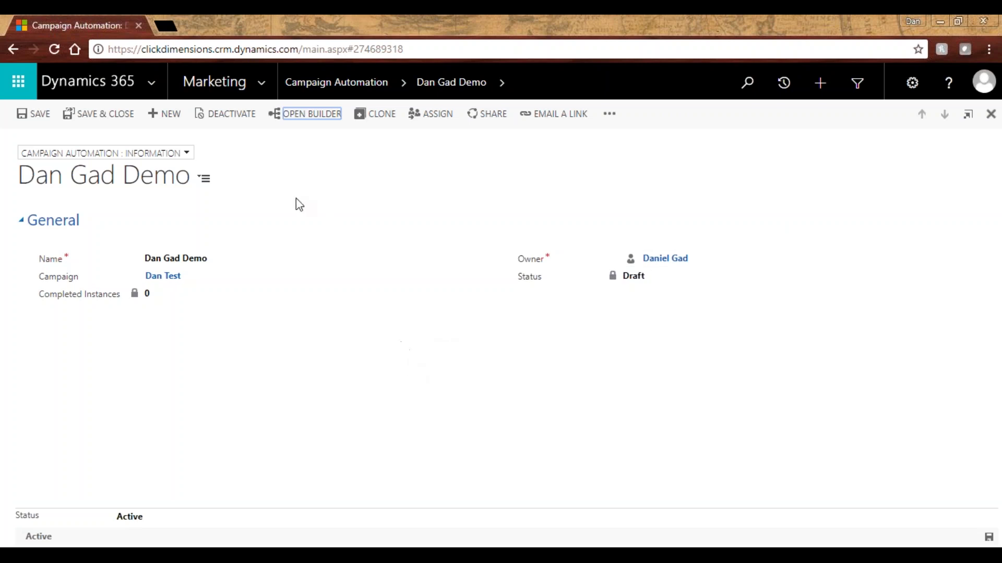
left_click(258, 80)
left_click(400, 143)
left_click(514, 220)
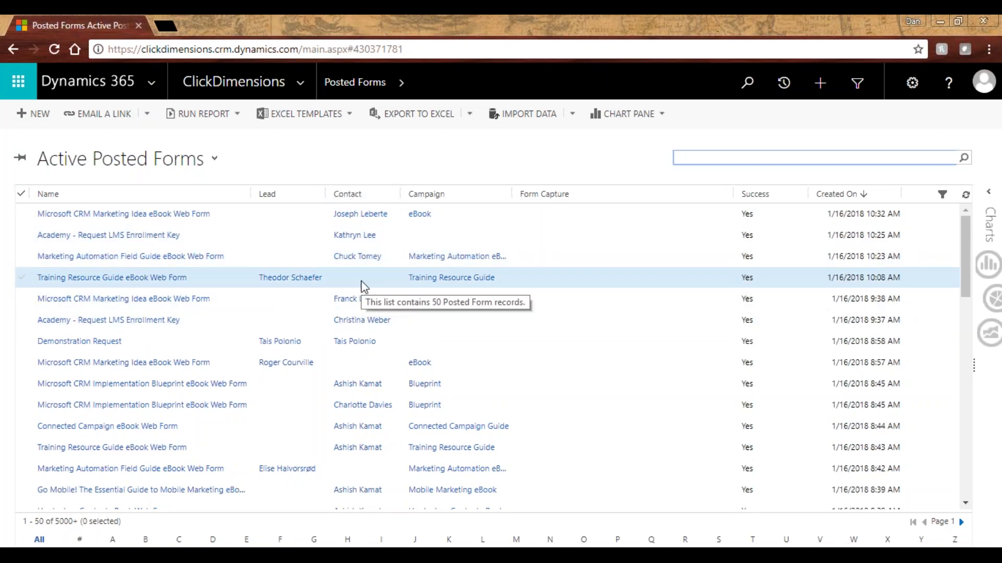
Step: Open the latest submission's contact and scroll to their three posted forms and sent emails
left_click(360, 214)
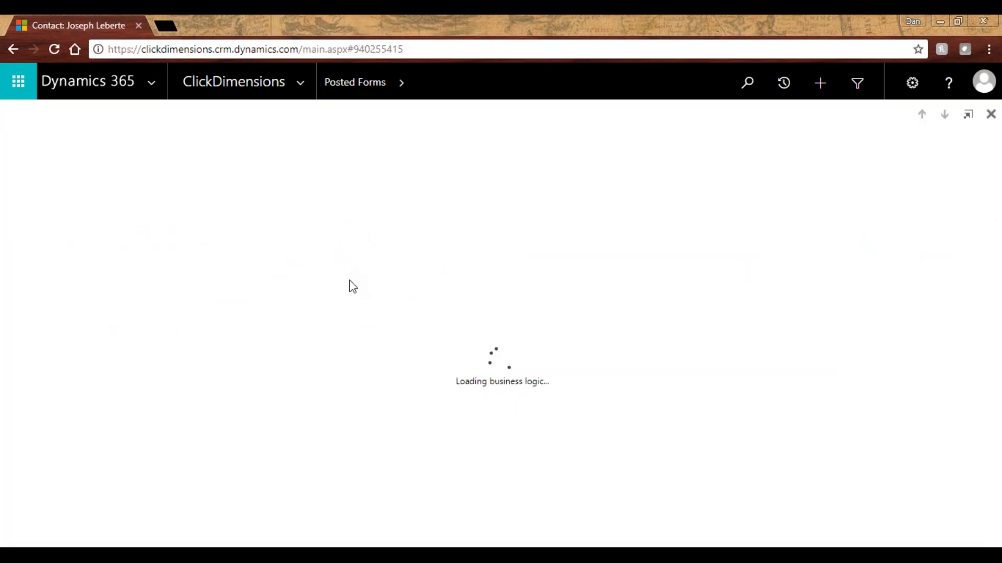
scroll(416, 324, "down", 10)
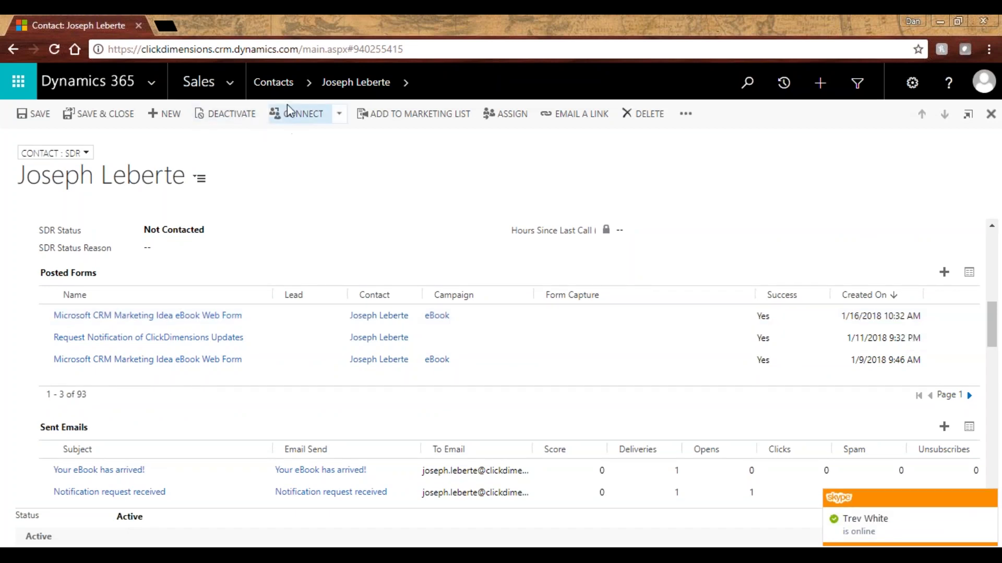
left_click(229, 83)
Step: Search Web Content for *dan and open the demo form record
left_click(332, 116)
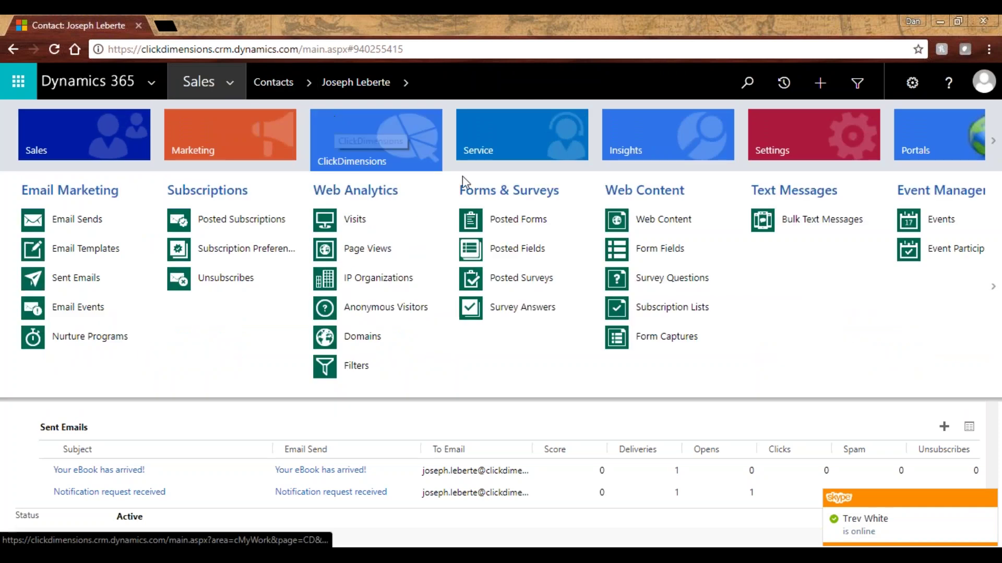
left_click(643, 225)
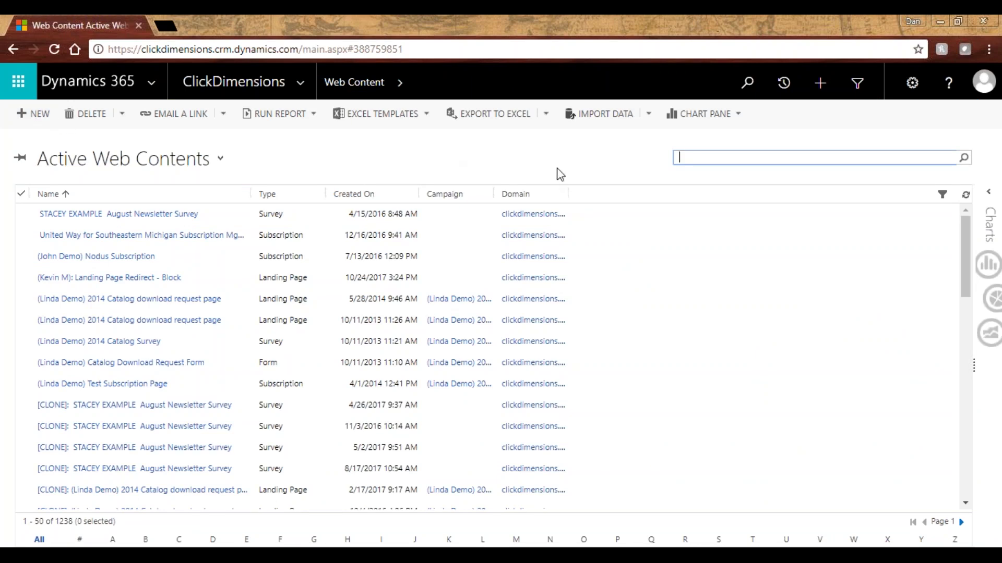
type("n")
key("Return")
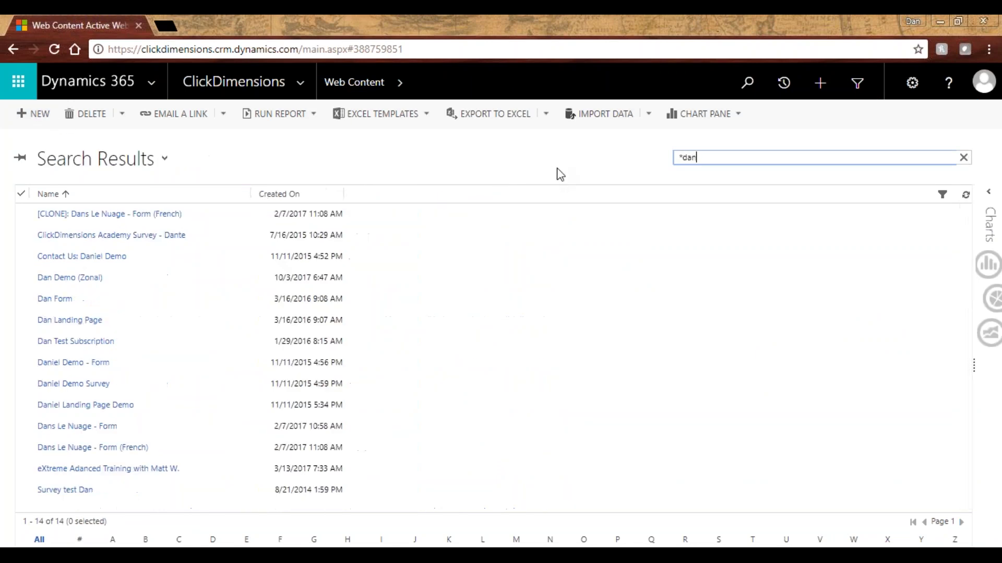
left_click(192, 302)
double_click(190, 298)
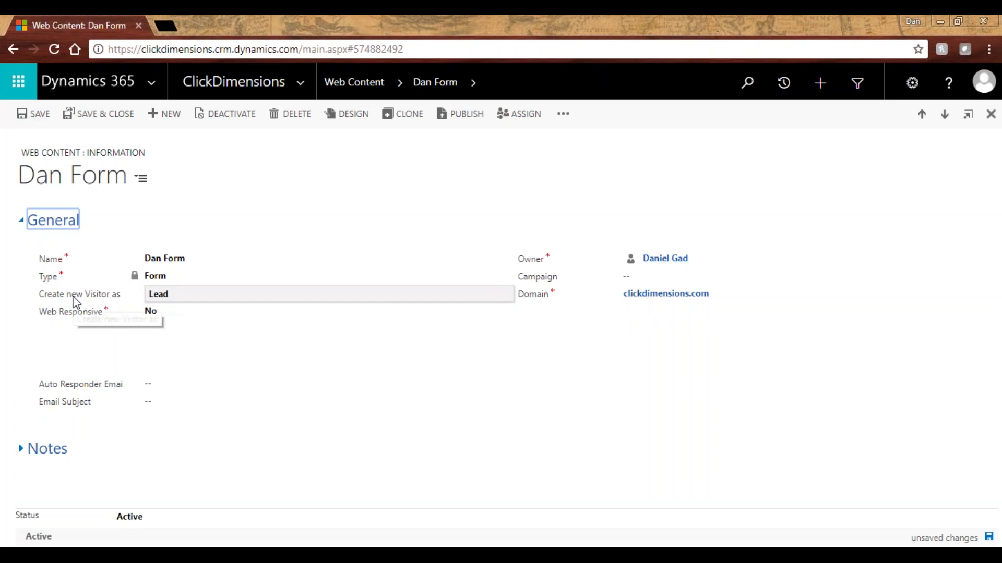
Step: Keep Lead as the new visitor type and open the form designer full screen
left_click(161, 303)
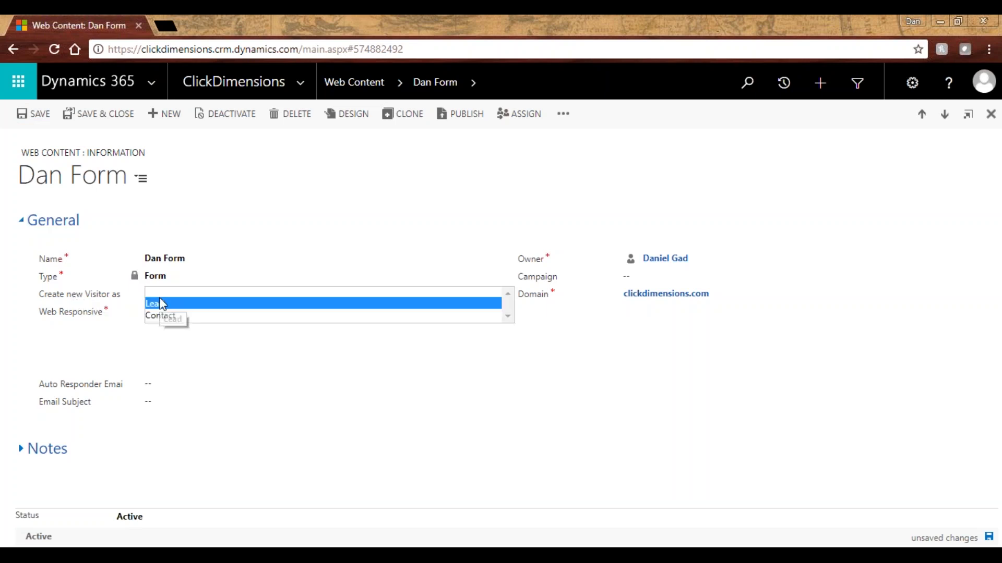
left_click(167, 304)
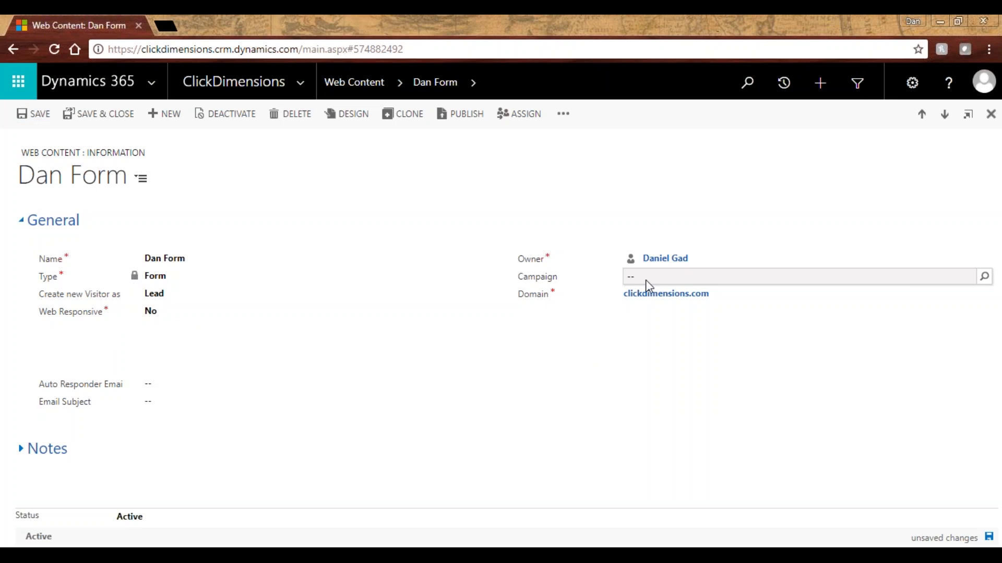
left_click(350, 115)
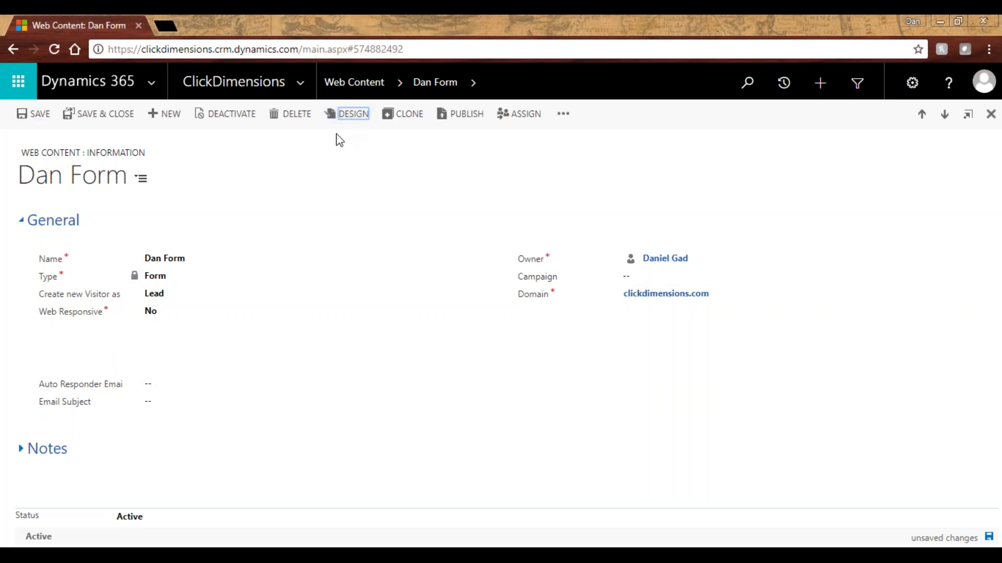
left_click(539, 24)
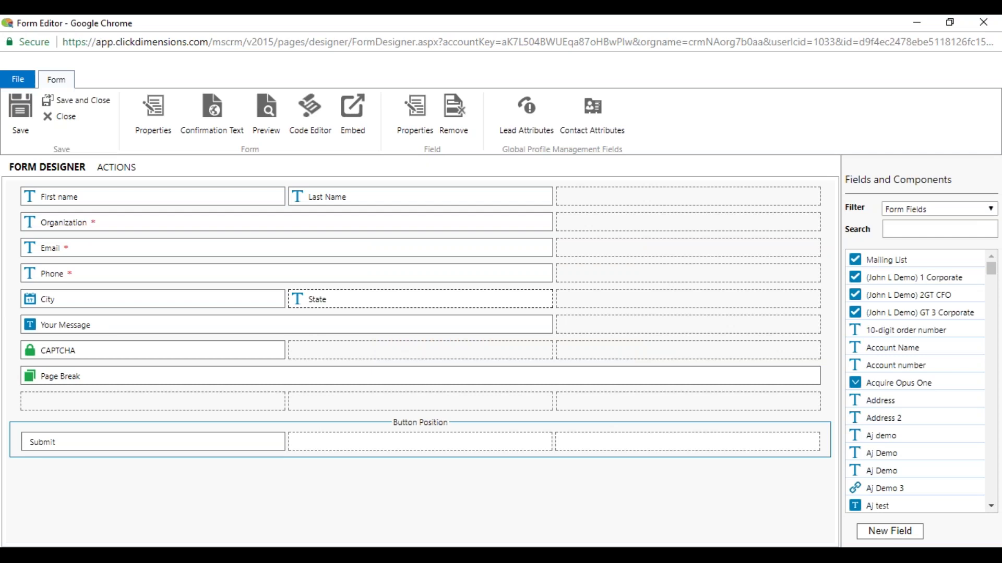
left_click(890, 534)
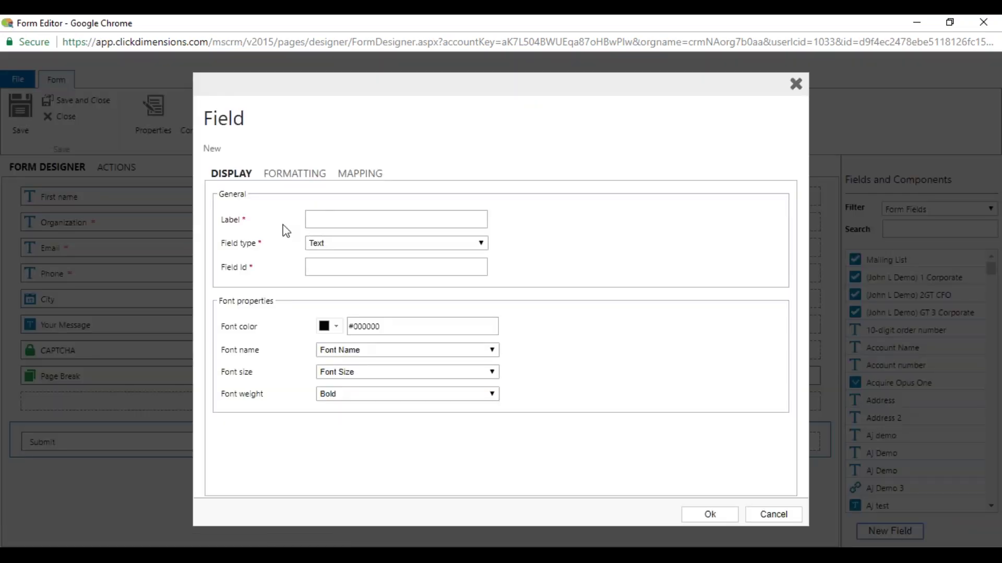
left_click(317, 244)
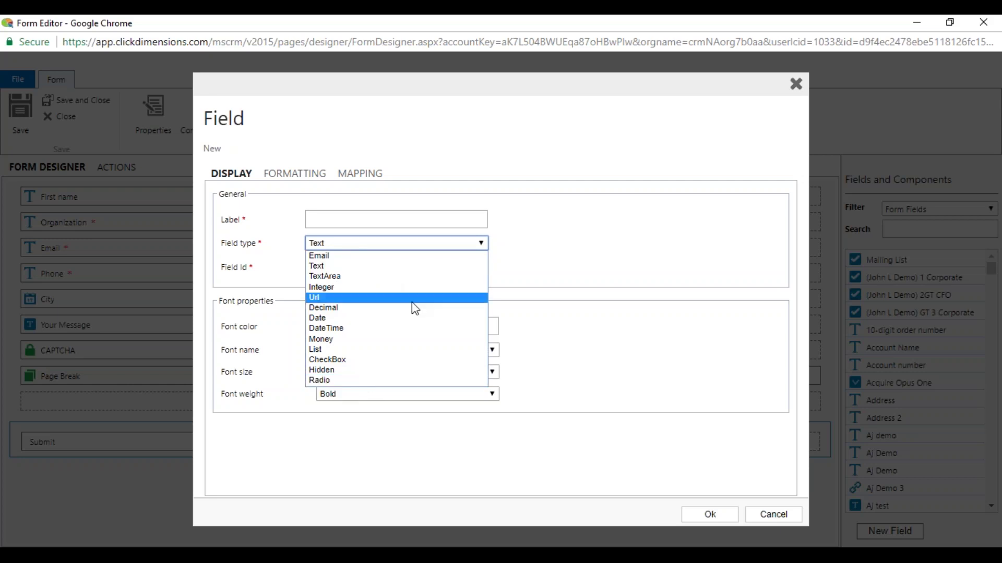
left_click(572, 262)
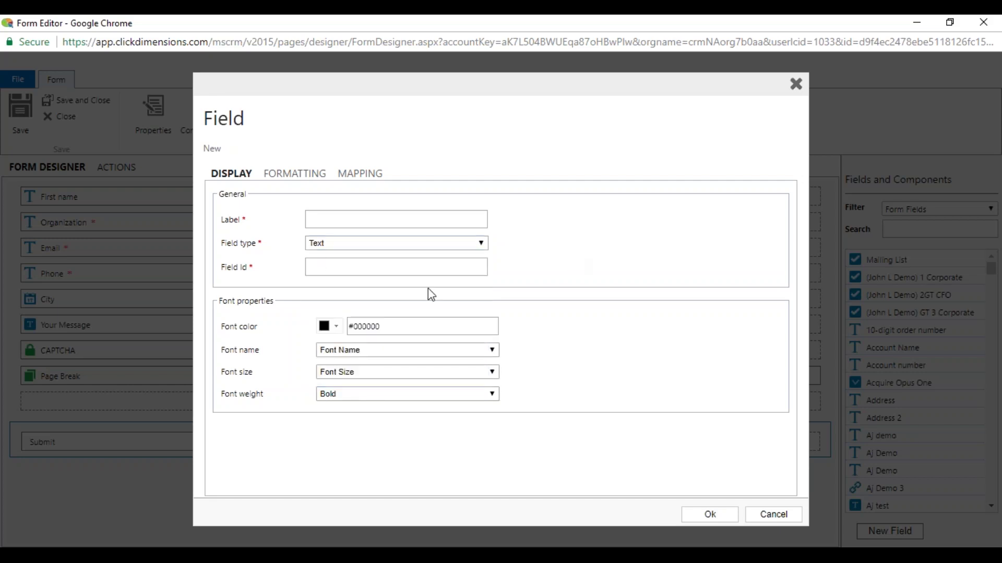
left_click(367, 176)
left_click(384, 238)
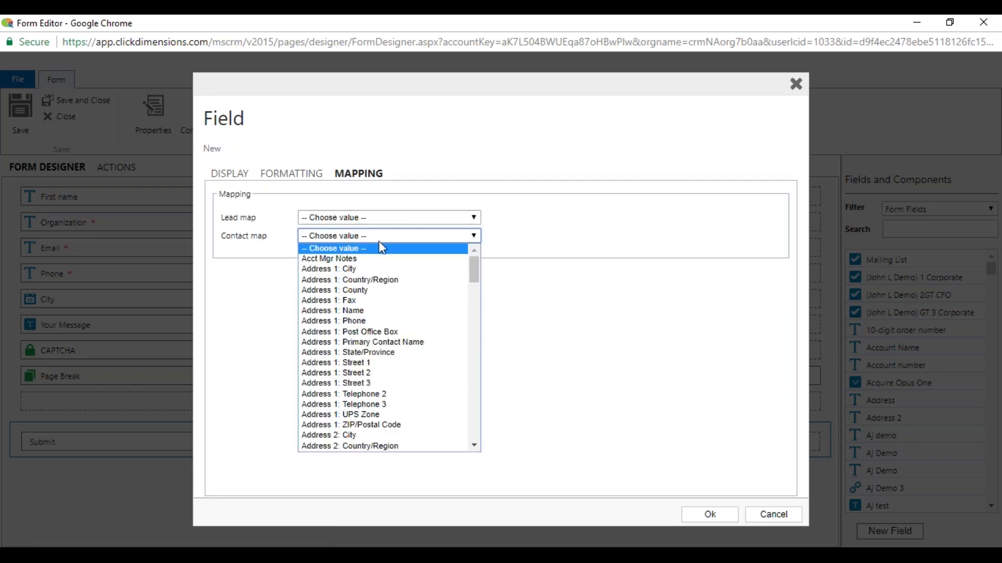
scroll(399, 312, "down", 7)
scroll(401, 313, "up", 6)
scroll(401, 313, "up", 1)
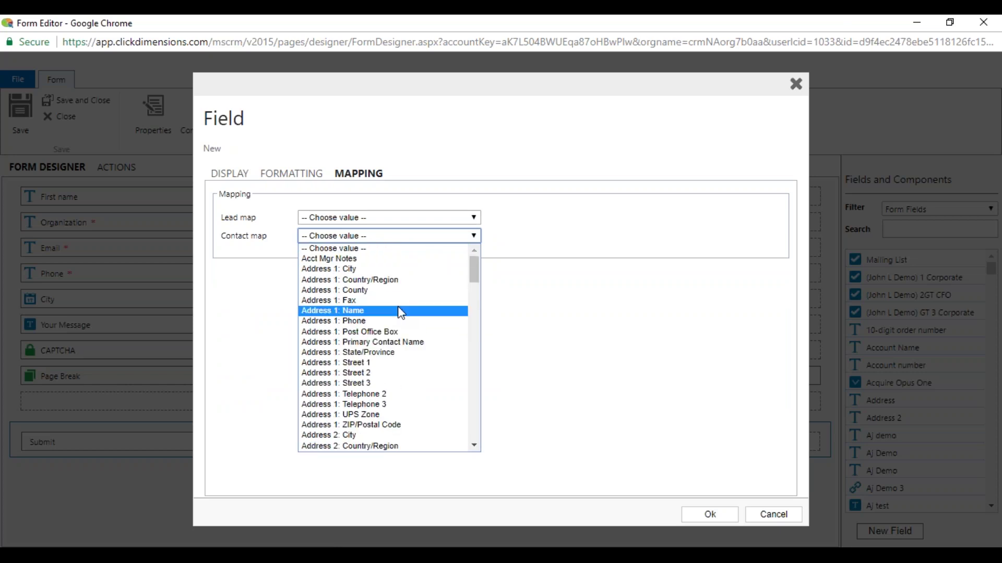
scroll(458, 322, "down", 10)
left_click(714, 214)
left_click(796, 92)
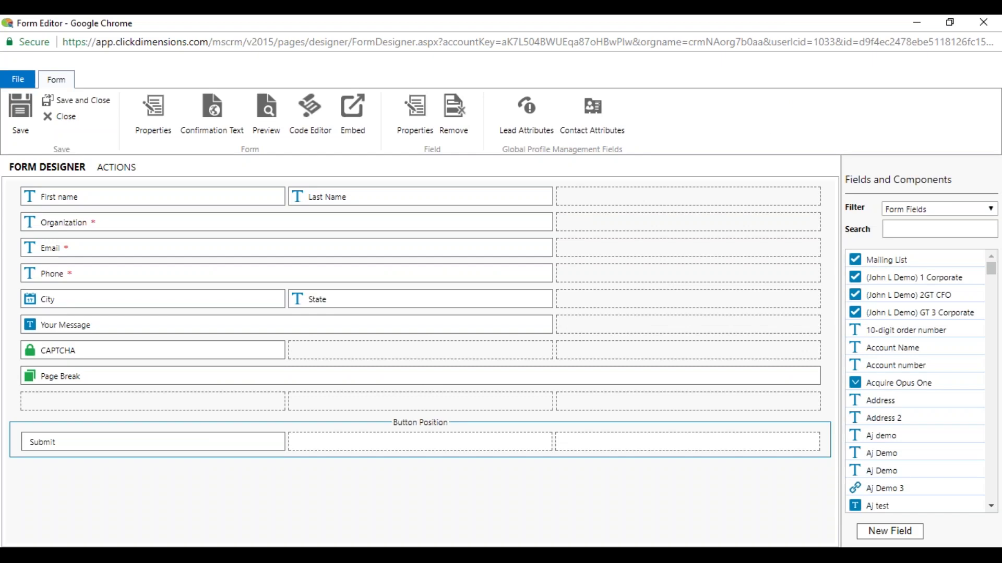
left_click_drag(957, 469, 203, 402)
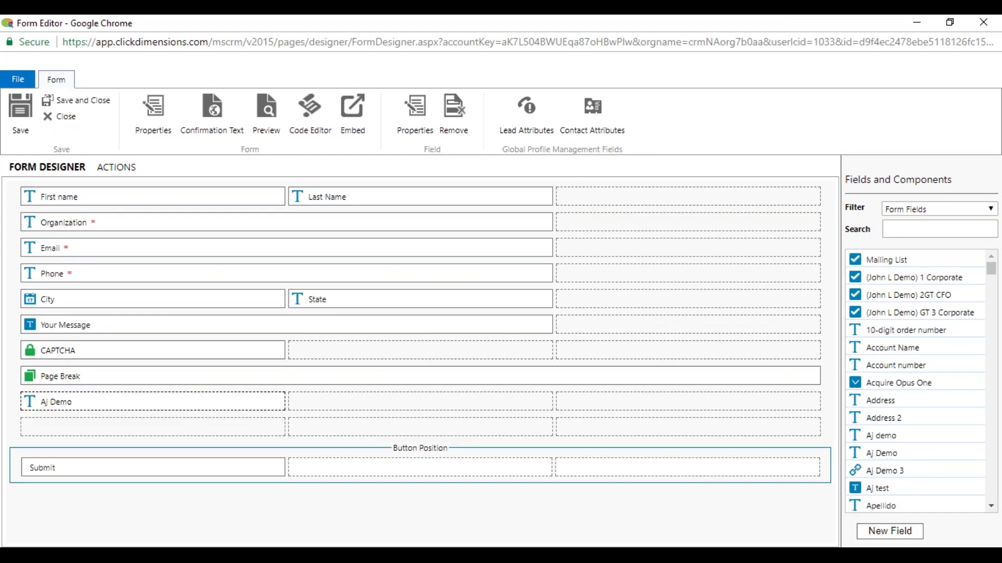
left_click(453, 117)
left_click(563, 120)
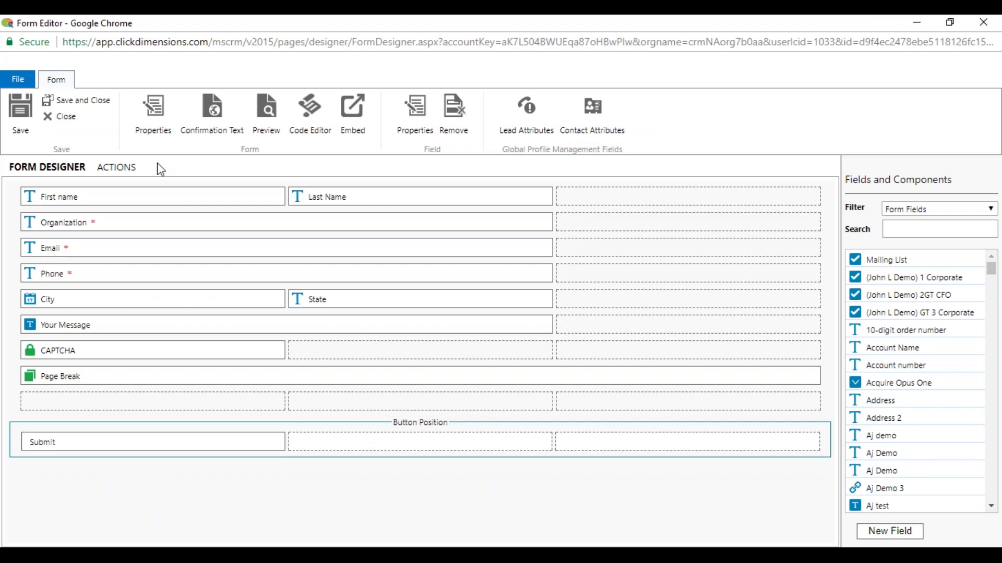
left_click(117, 167)
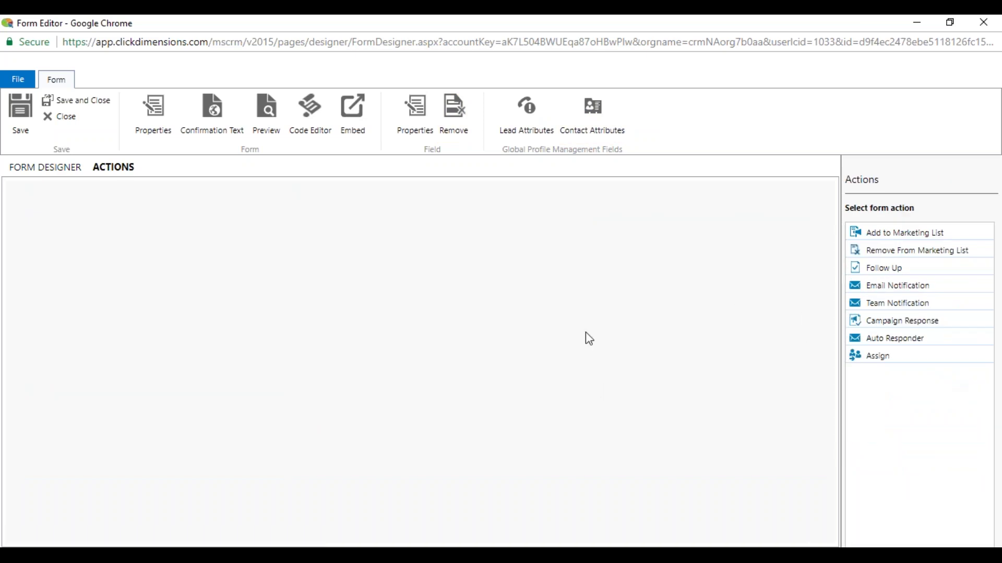
left_click_drag(893, 338, 318, 291)
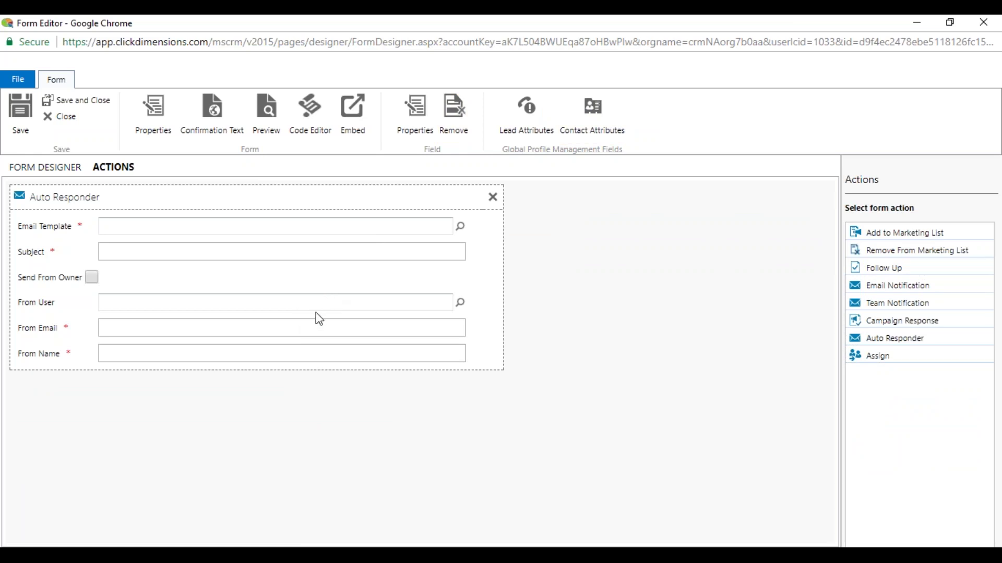
left_click_drag(906, 235, 762, 376)
left_click_drag(869, 254, 820, 313)
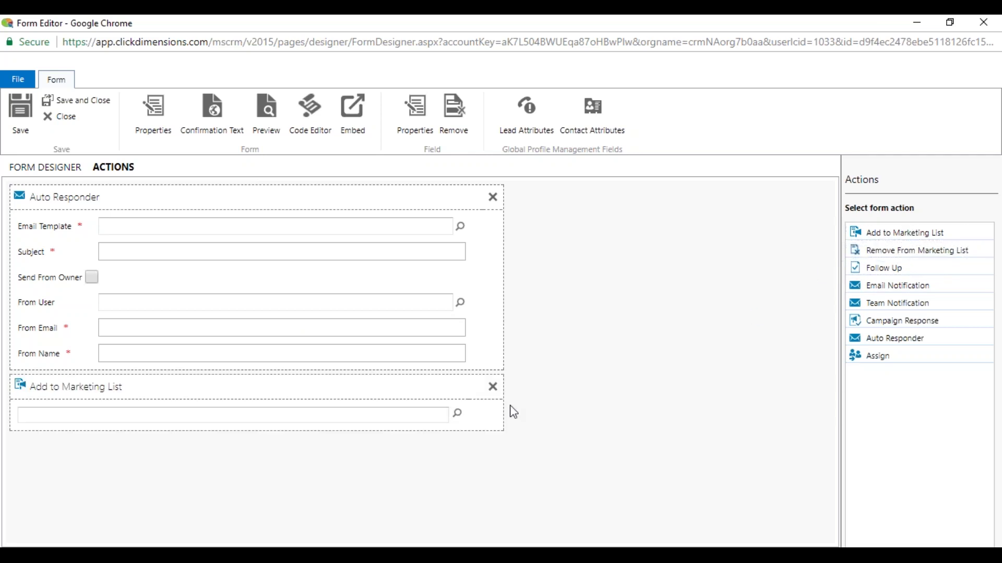
left_click(494, 389)
left_click(574, 119)
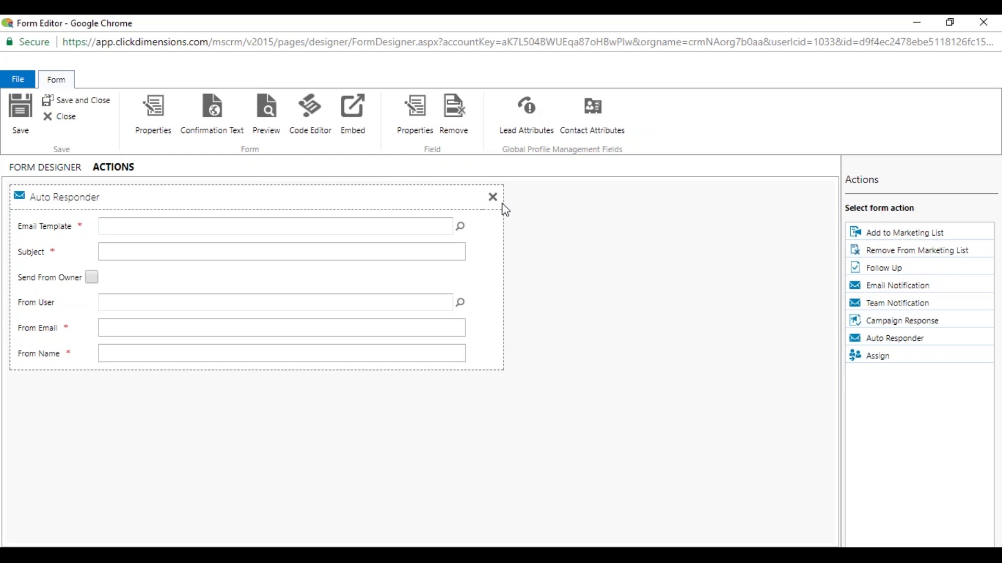
left_click(492, 197)
left_click(559, 116)
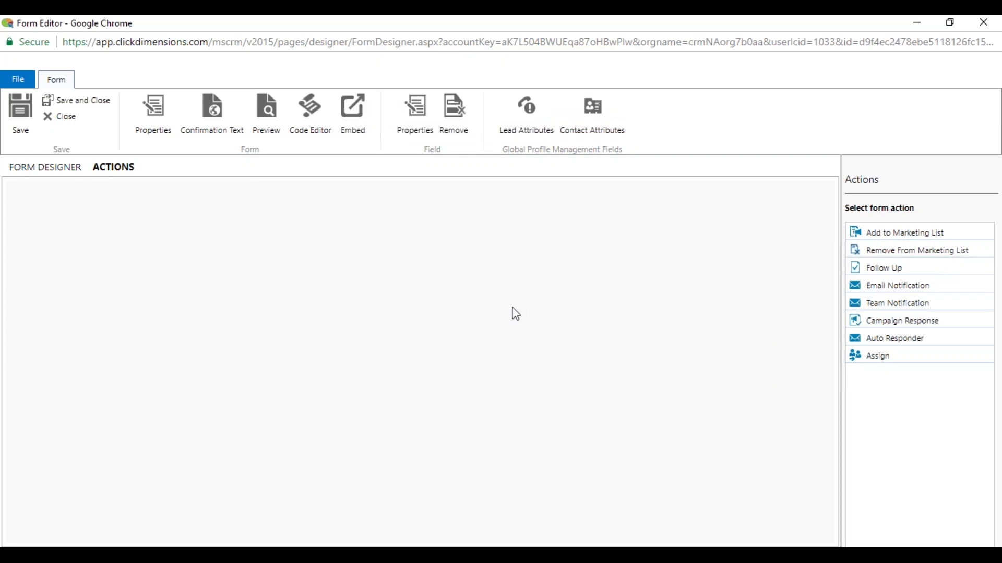
left_click(58, 167)
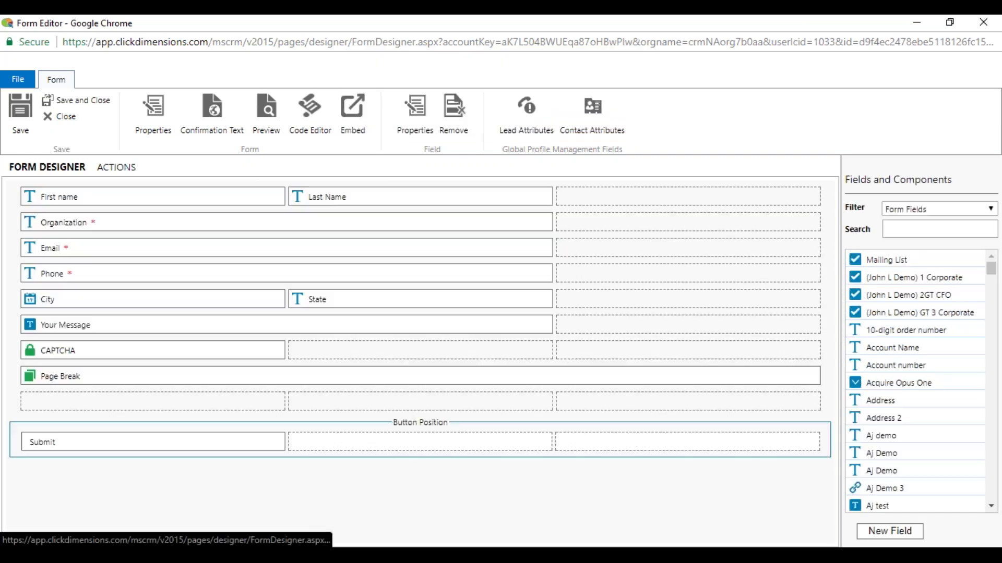
Step: Switch the side list to form components and save the form
left_click(892, 213)
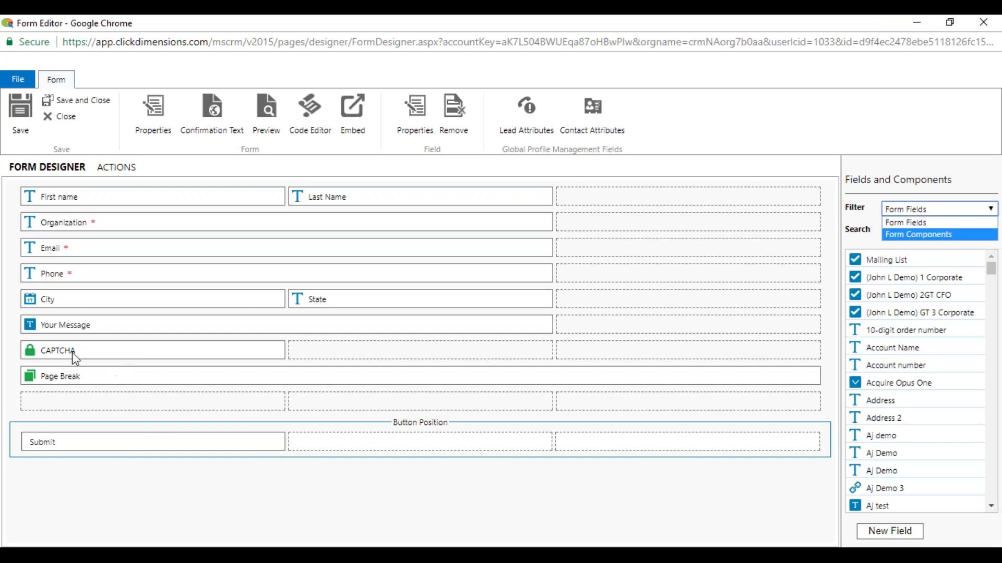
key("Return")
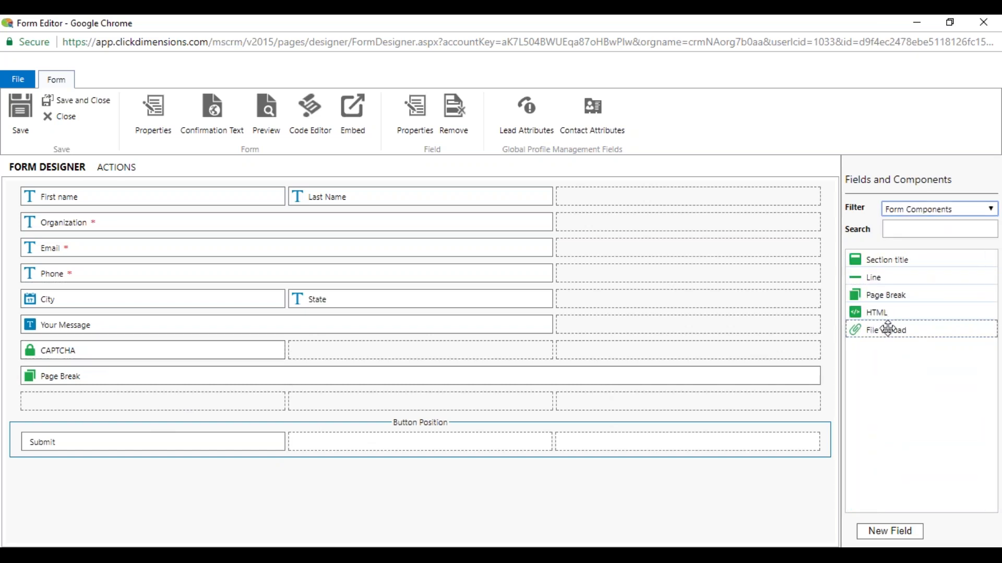
left_click(20, 118)
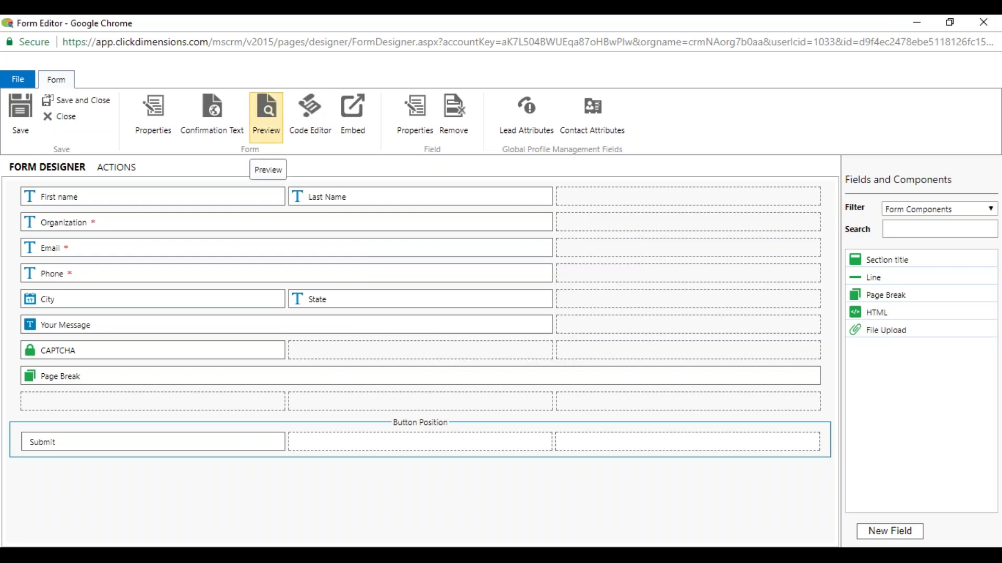
Step: Preview the form on desktop and phone, then bring up its Embed Options
left_click(257, 127)
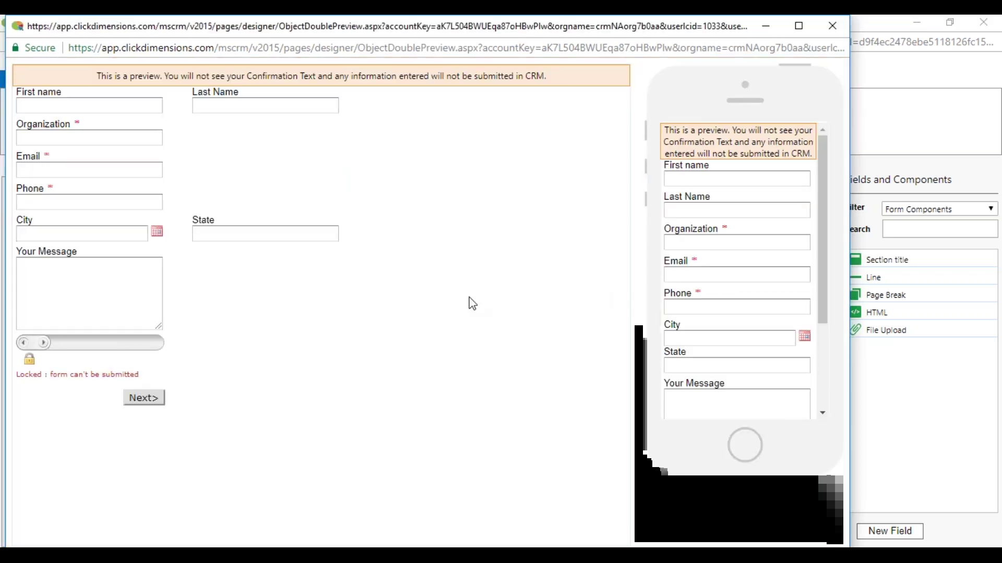
scroll(740, 235, "down", 3)
scroll(735, 326, "up", 3)
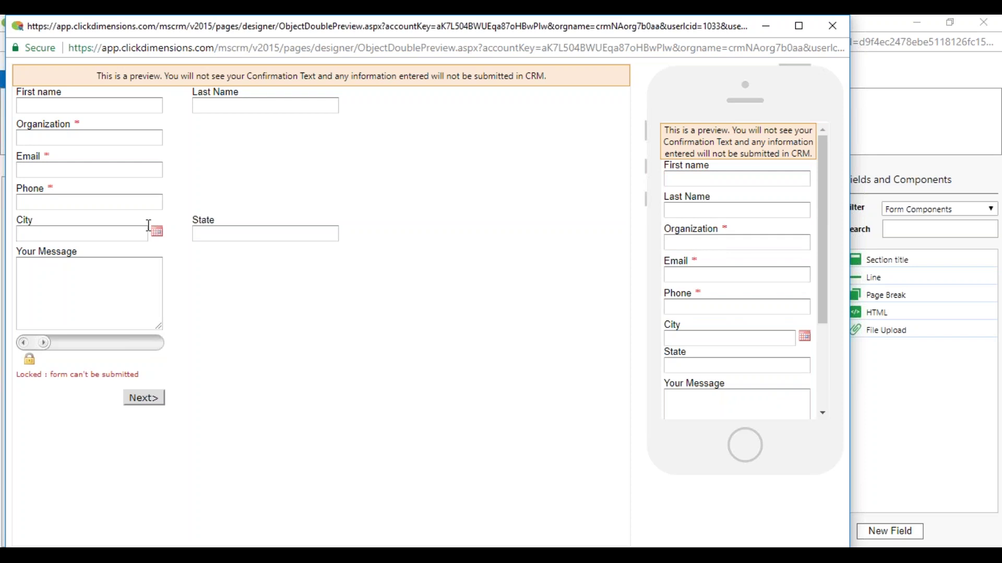
left_click(828, 26)
left_click(347, 130)
key("Return")
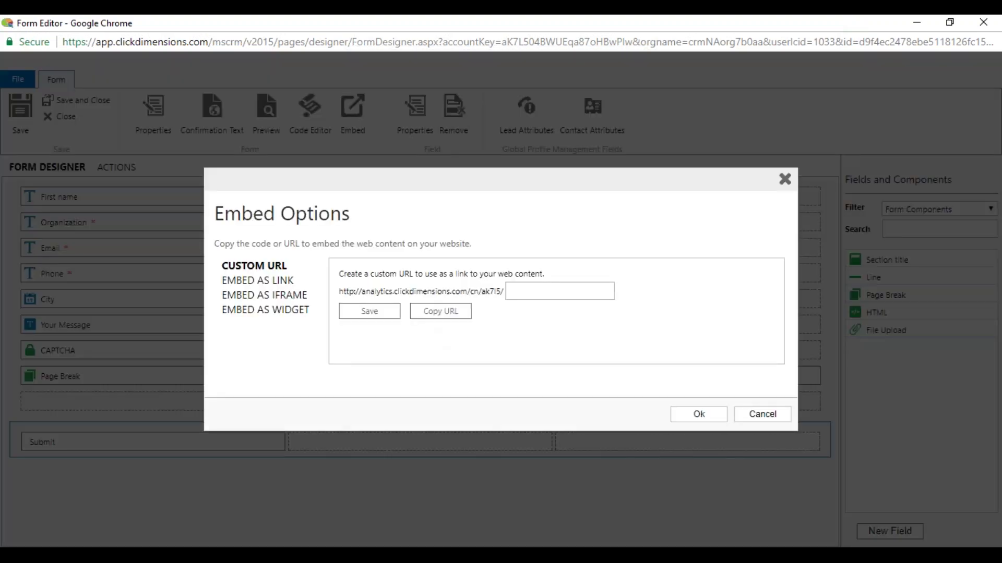
Step: Review the Link, Iframe and Widget embed codes, then close the dialog and form editor
left_click(264, 282)
left_click(265, 296)
left_click(273, 310)
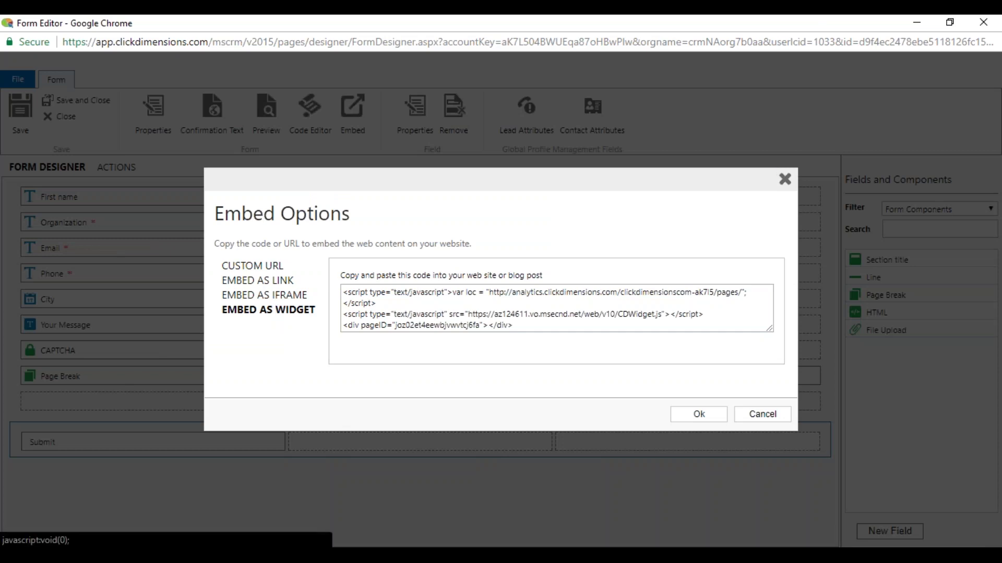
left_click(784, 179)
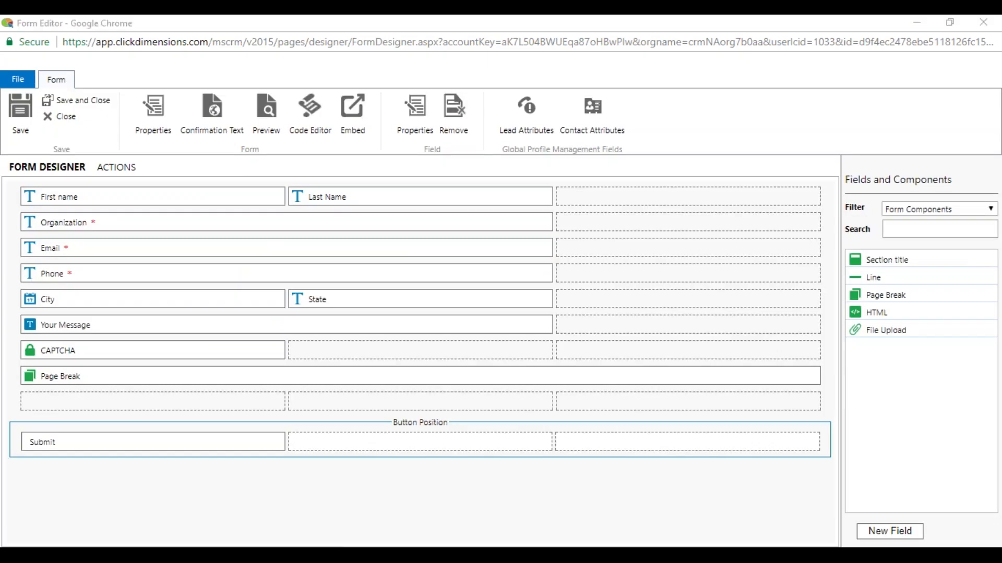
left_click(985, 30)
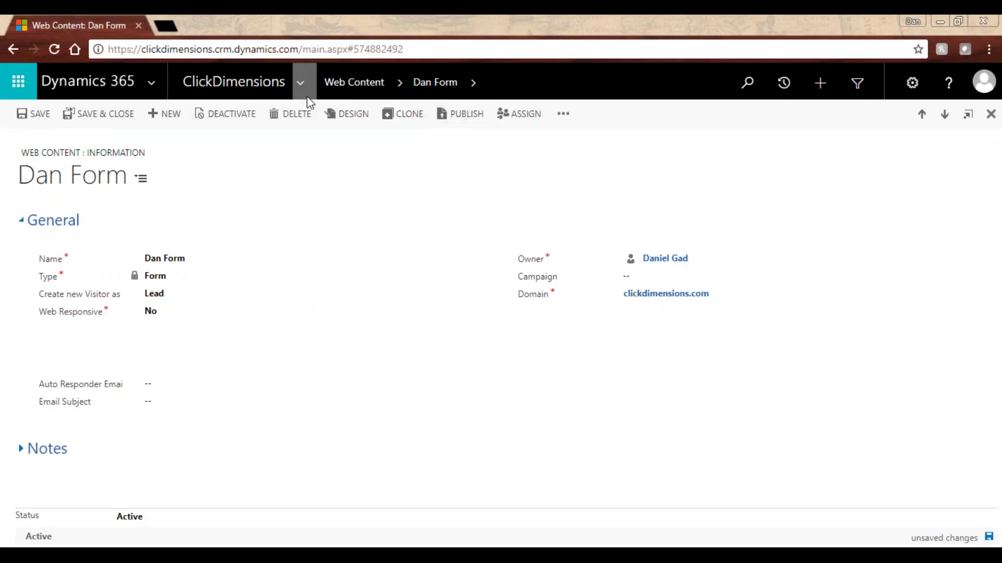
Step: Leave the form record, open the 11/11/2015 demo survey, and launch its designer
left_click(372, 84)
left_click(554, 140)
left_click(148, 384)
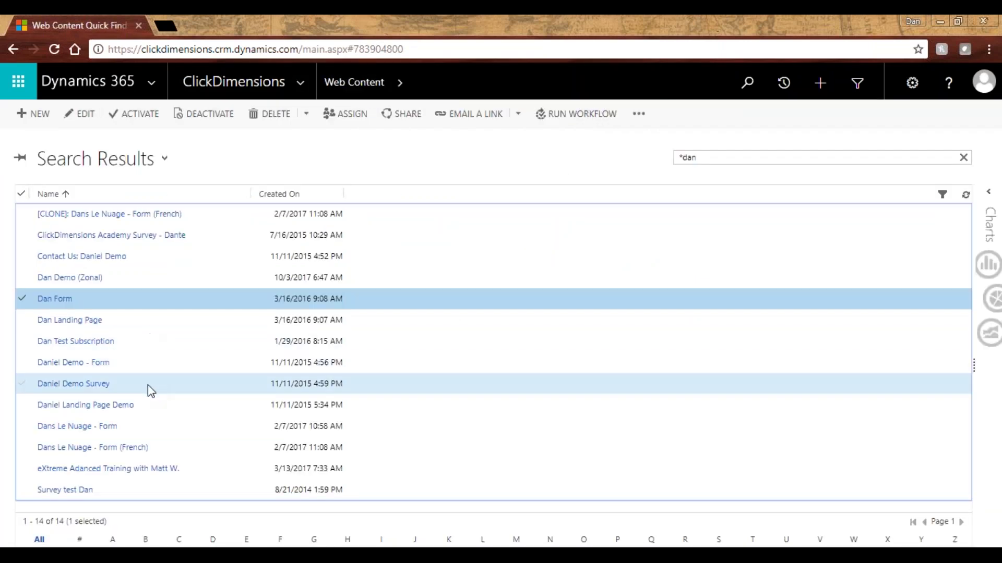
double_click(148, 384)
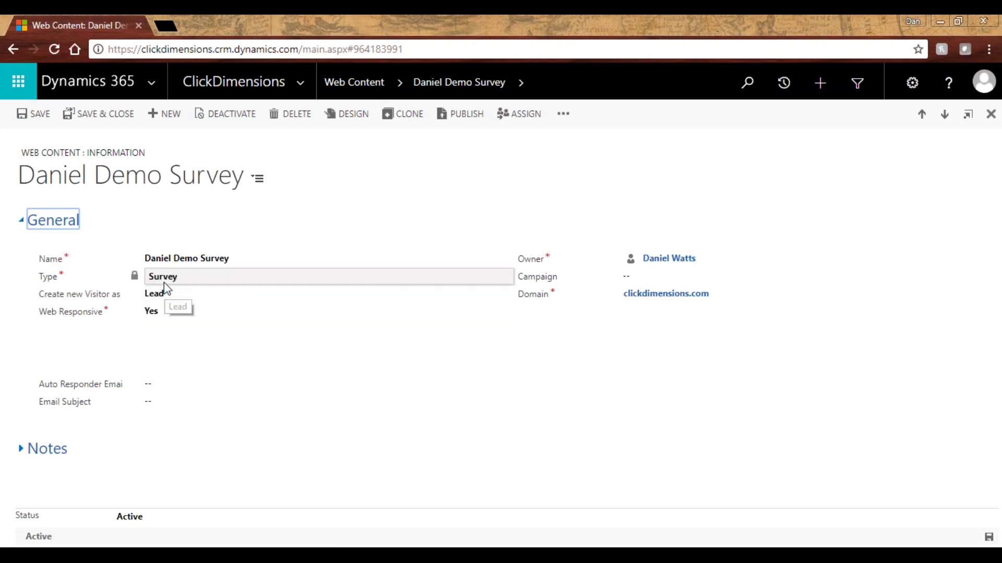
left_click(353, 116)
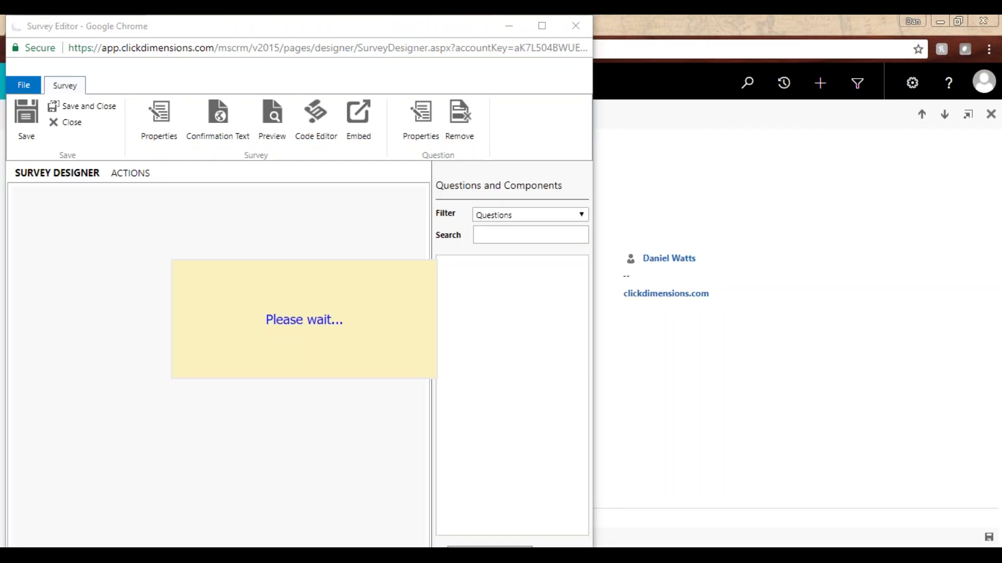
Step: Maximize the Survey Editor, cancel the untyped new question, and filter to Survey Components
left_click(541, 25)
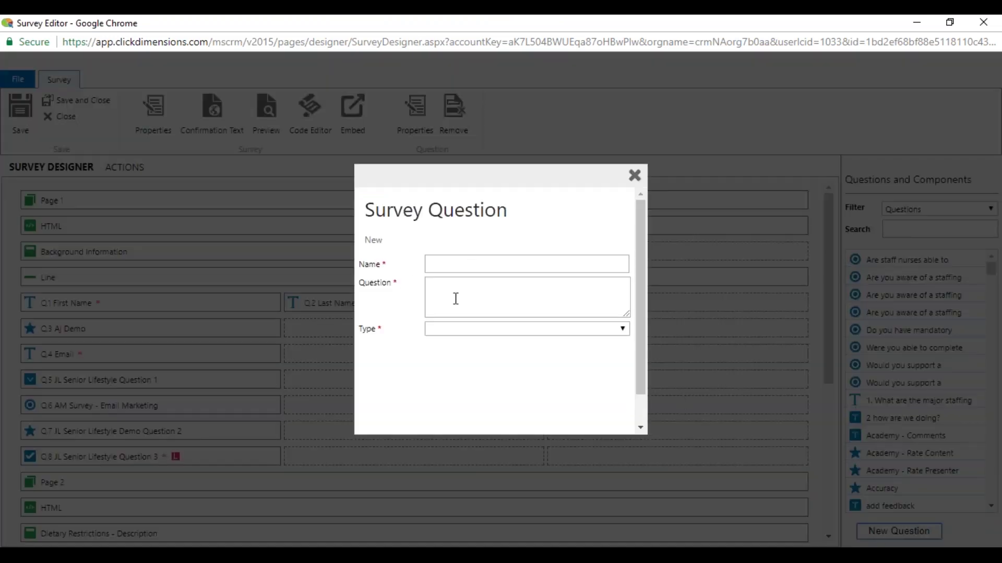
left_click(437, 330)
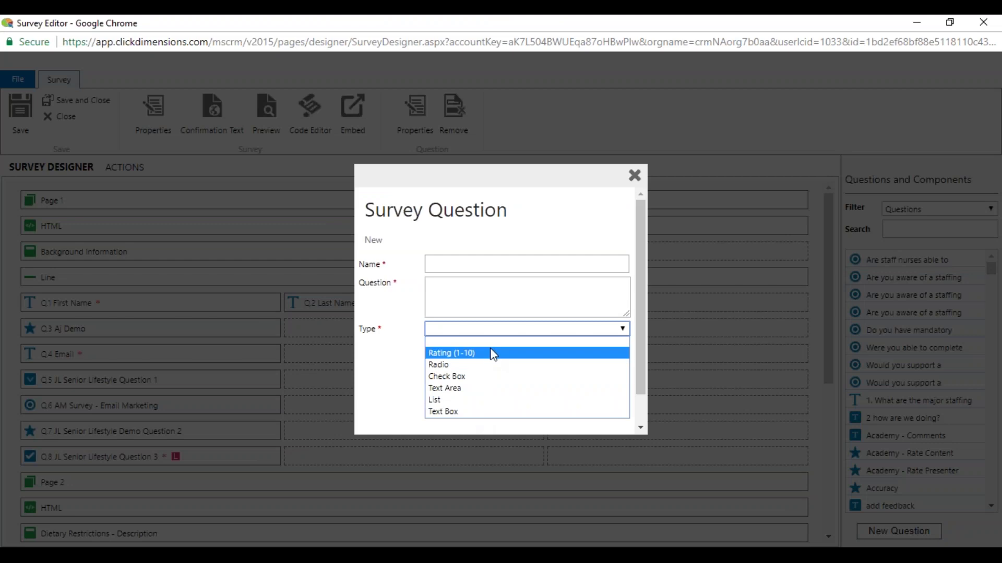
left_click(489, 264)
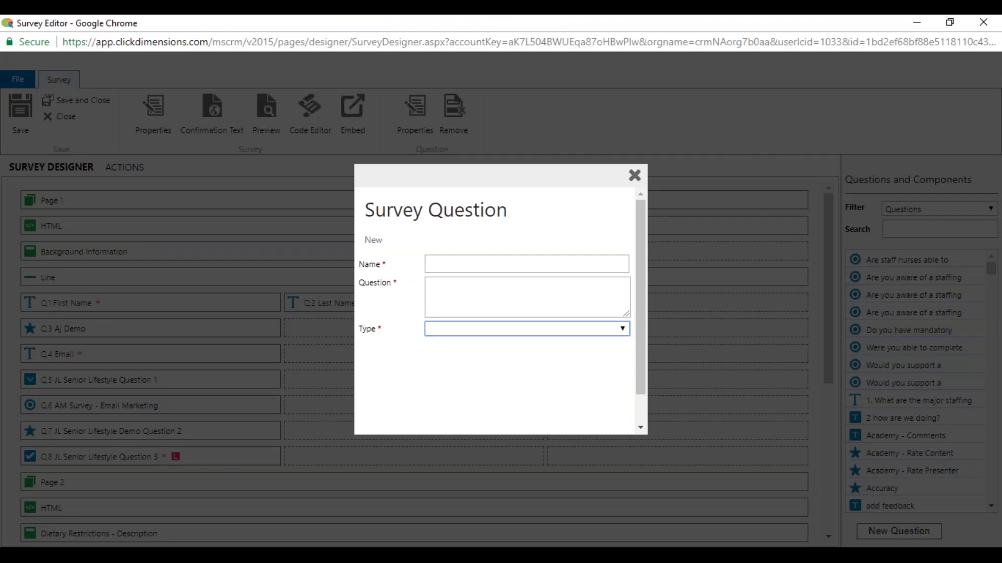
left_click(634, 176)
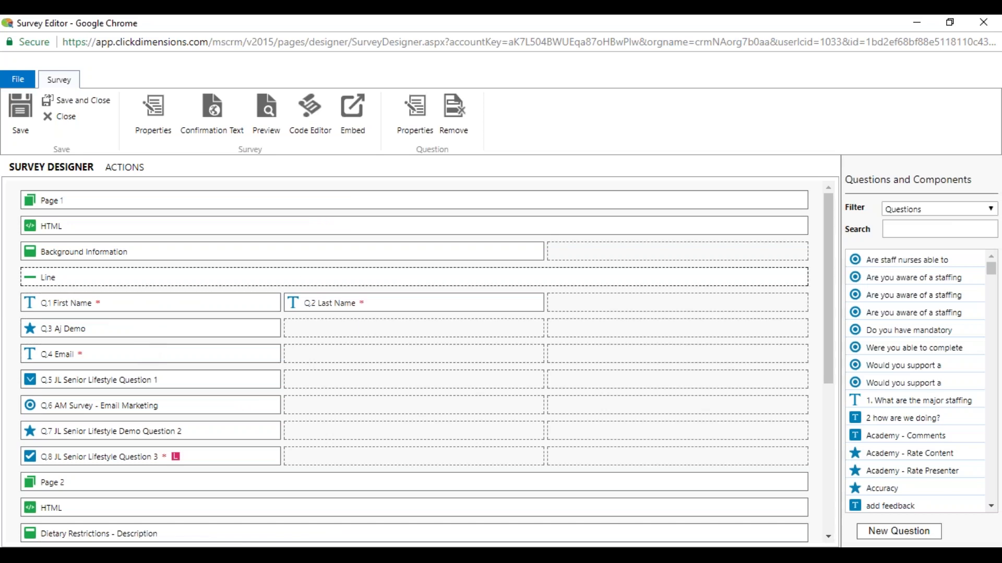
left_click(904, 210)
left_click(914, 234)
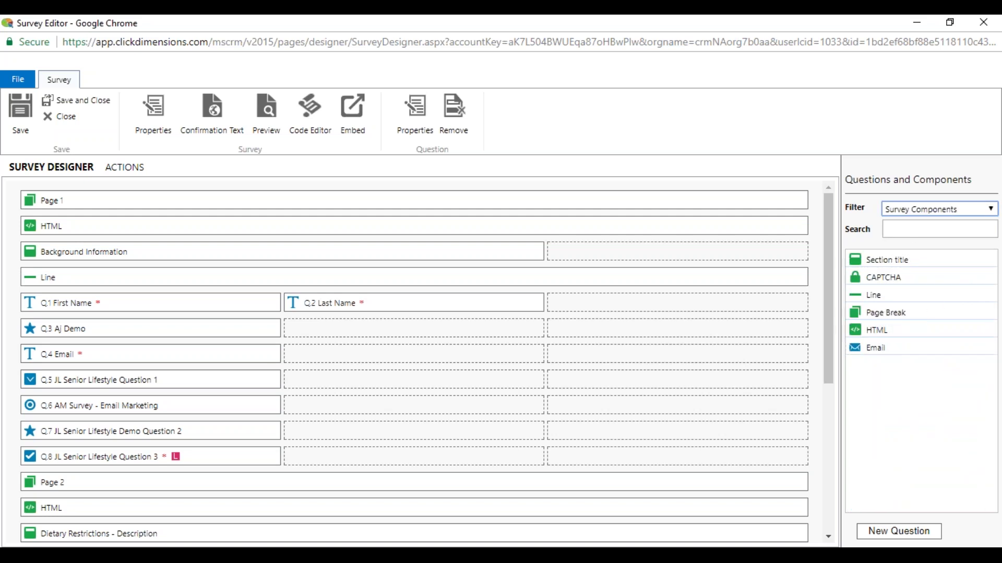
Step: Check the email notification action, try the preview by ticking Meats, then close preview and editor
left_click(166, 167)
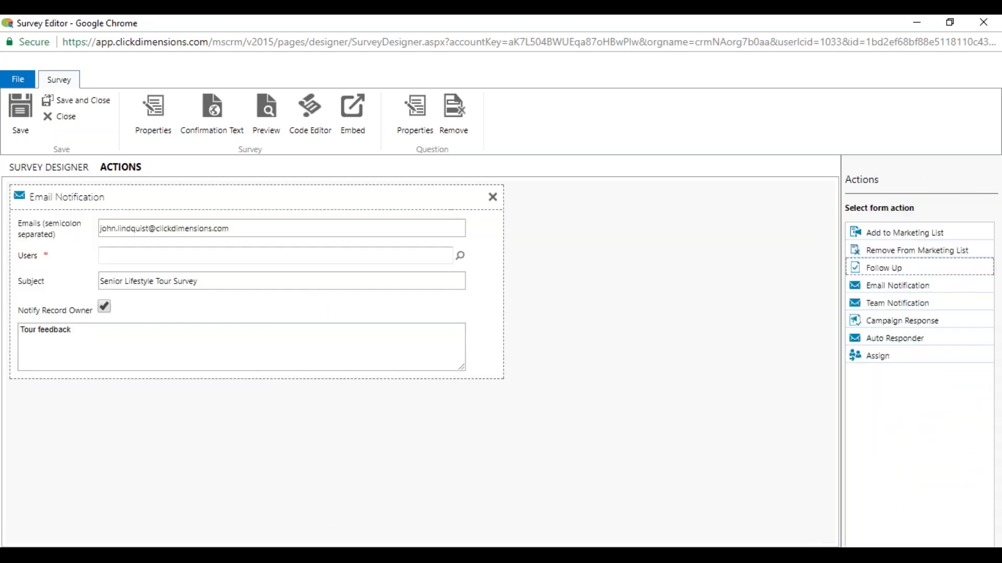
left_click(265, 114)
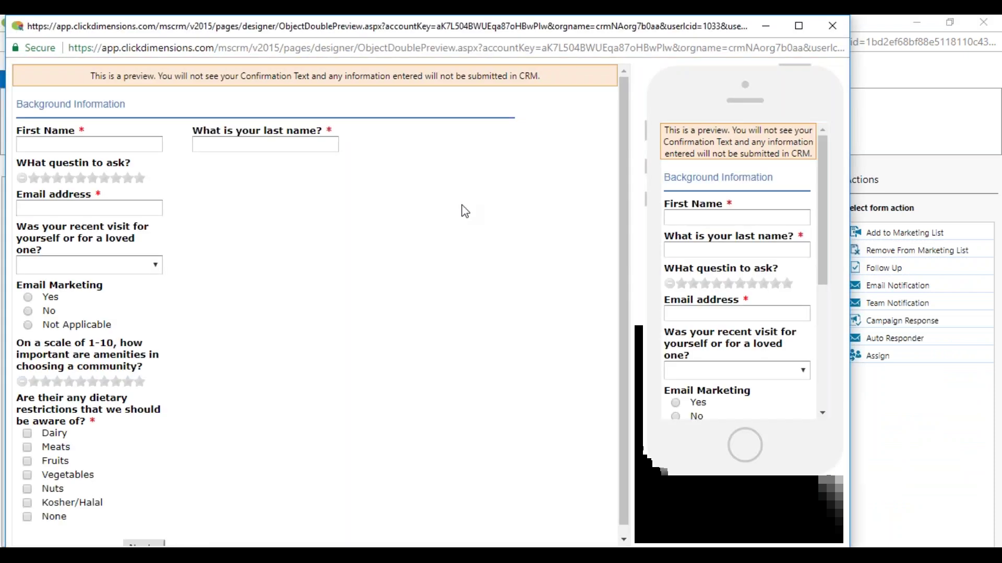
scroll(737, 175, "down", 5)
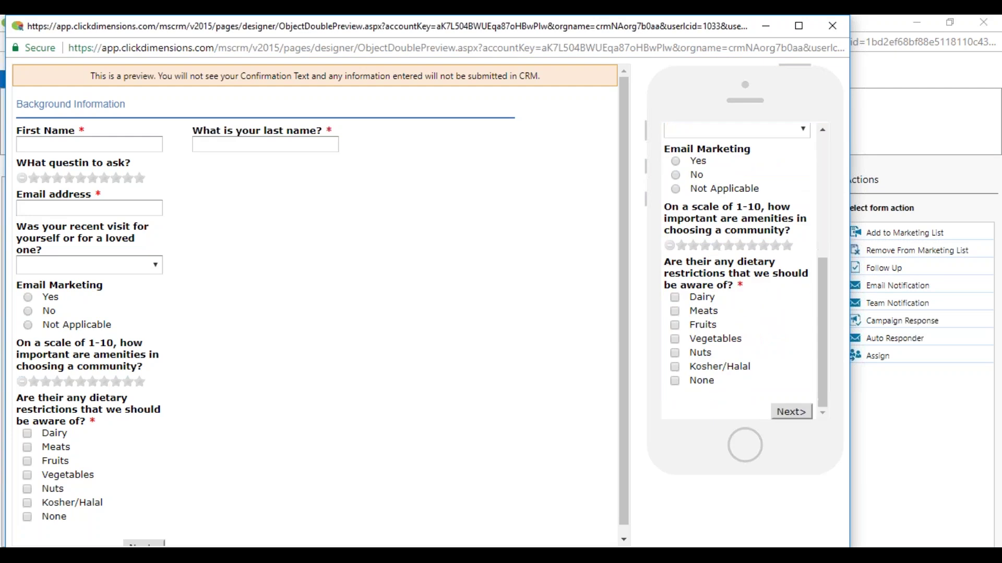
left_click(27, 448)
left_click(115, 266)
left_click(418, 291)
left_click(827, 31)
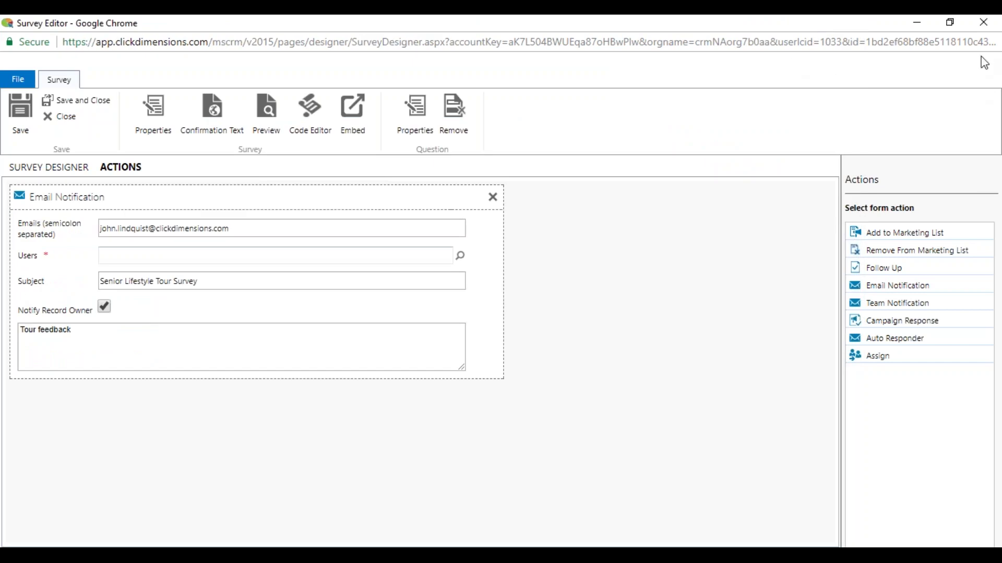
left_click(983, 23)
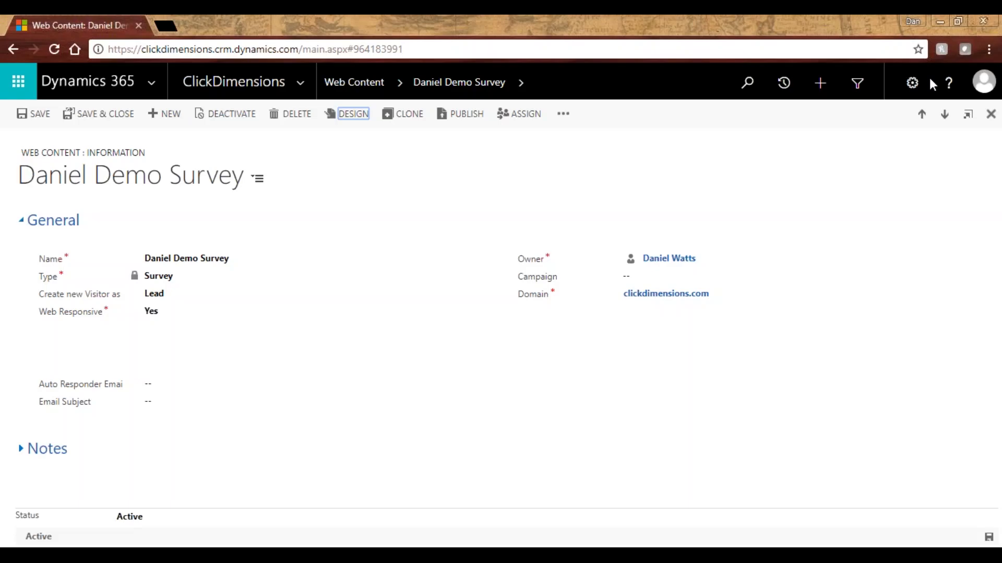
Step: Open the Zonal Retail Data Systems landing page in its designer, full screen
left_click(365, 87)
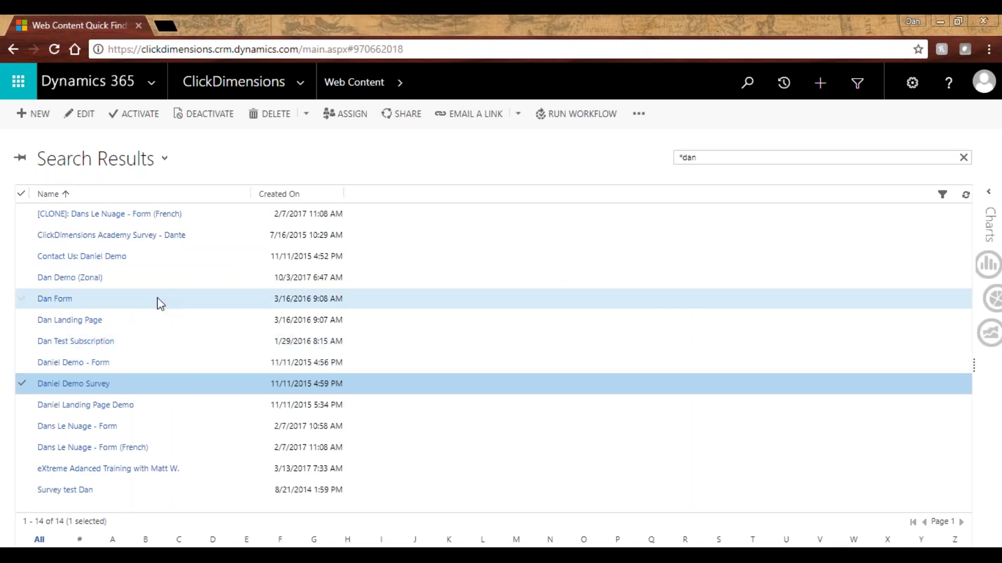
double_click(162, 284)
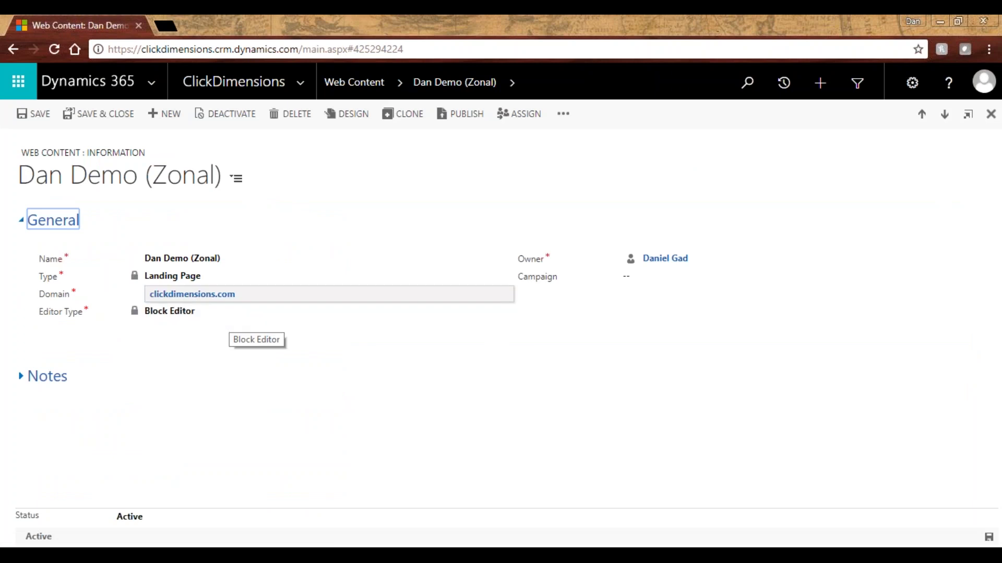
left_click(359, 113)
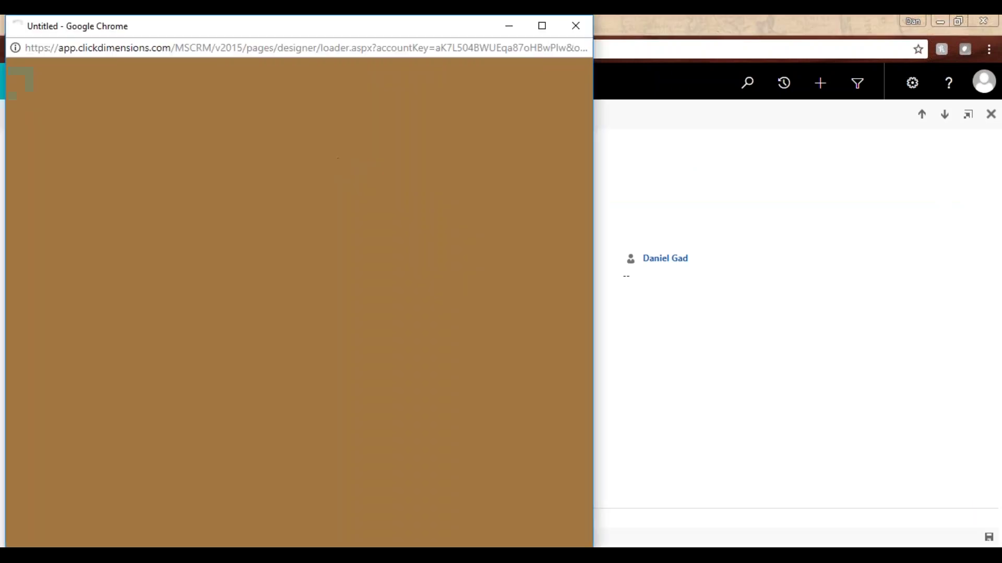
left_click_drag(324, 31, 514, 33)
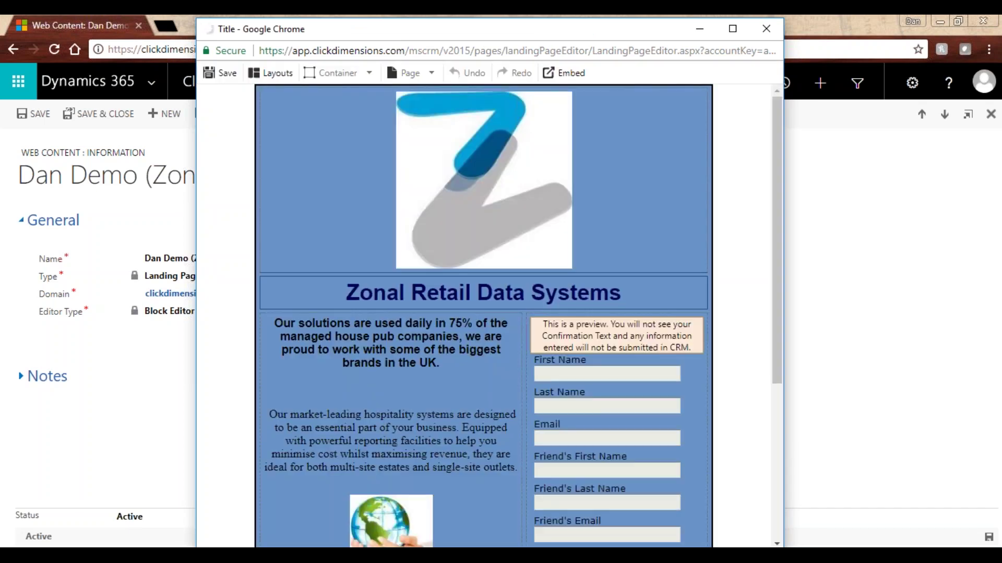
scroll(688, 225, "down", 5)
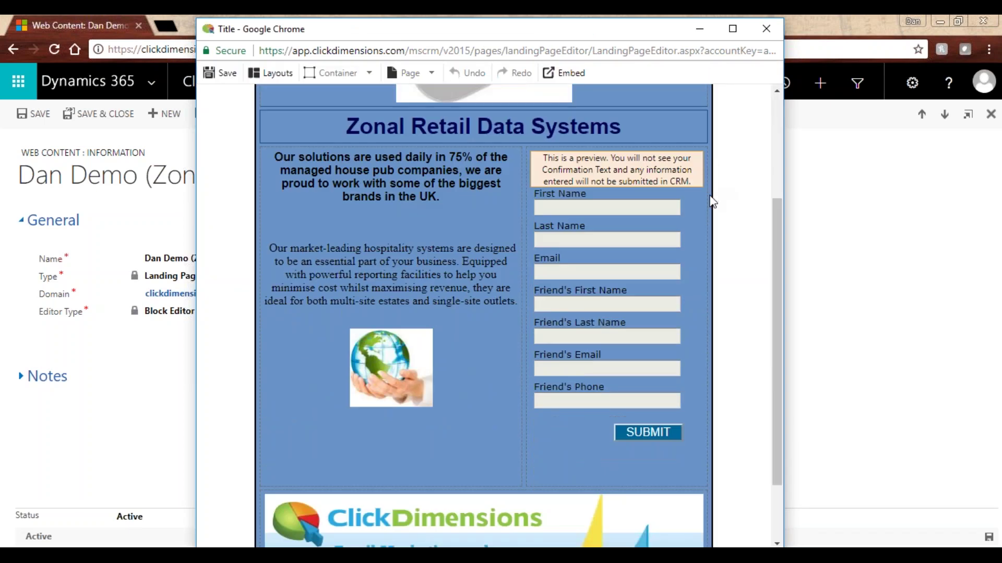
scroll(688, 224, "up", 5)
left_click(732, 29)
Step: Empty the form block, then dismiss the block layout chooser without adding a block
right_click(699, 398)
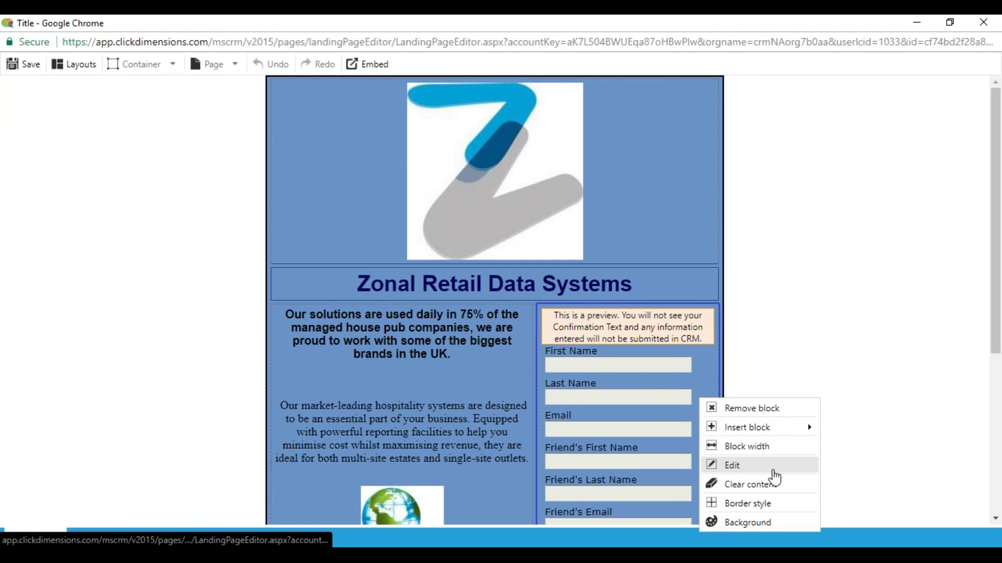
left_click(774, 490)
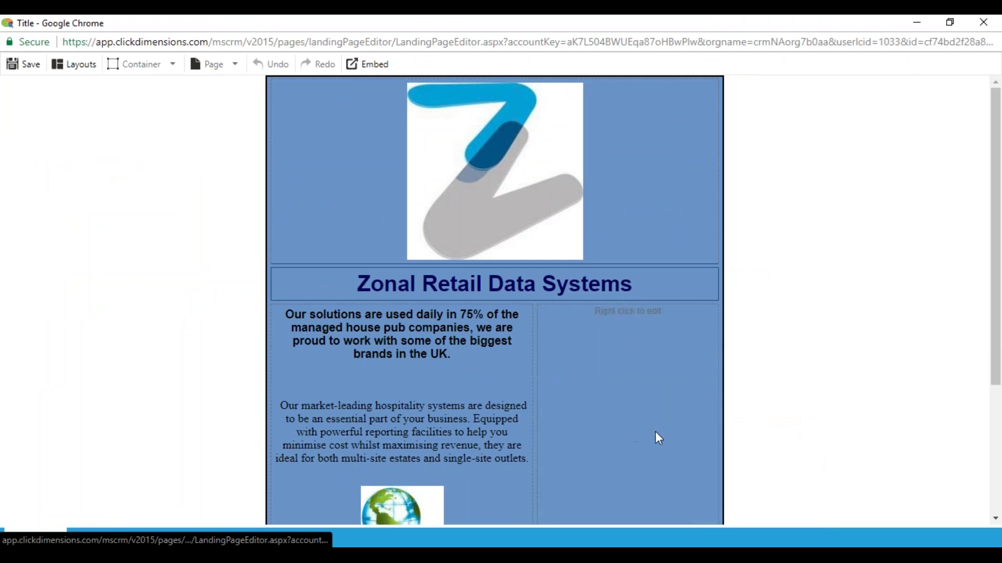
right_click(663, 374)
left_click(730, 443)
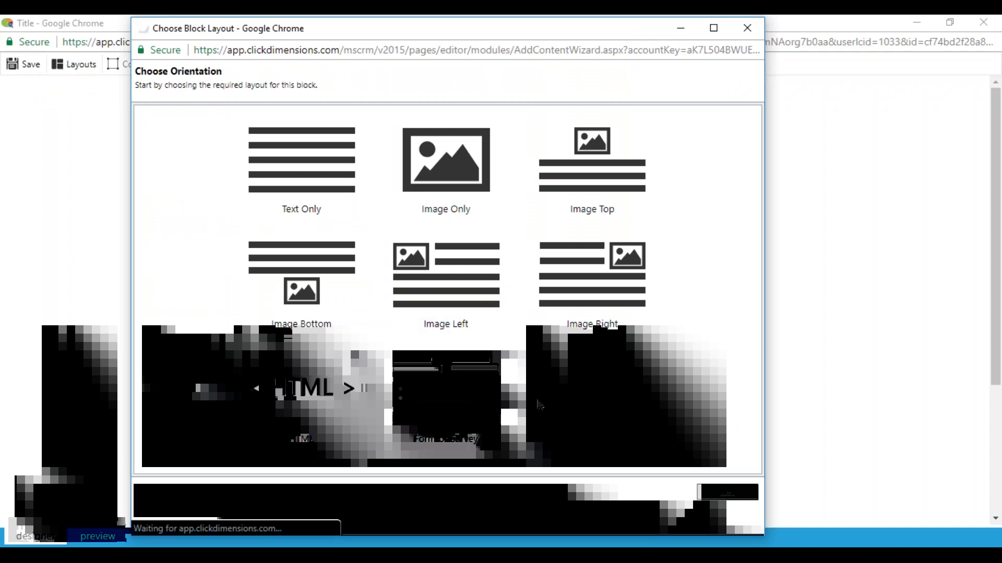
left_click(747, 28)
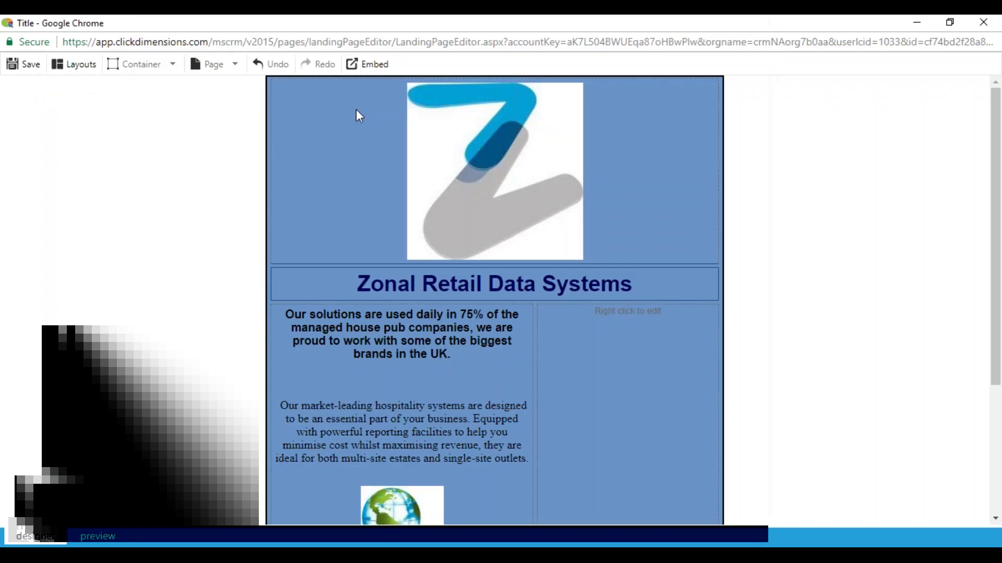
Step: Show the Zonal landing page's iframe embed code, then close the editor back to its web content record
left_click(367, 64)
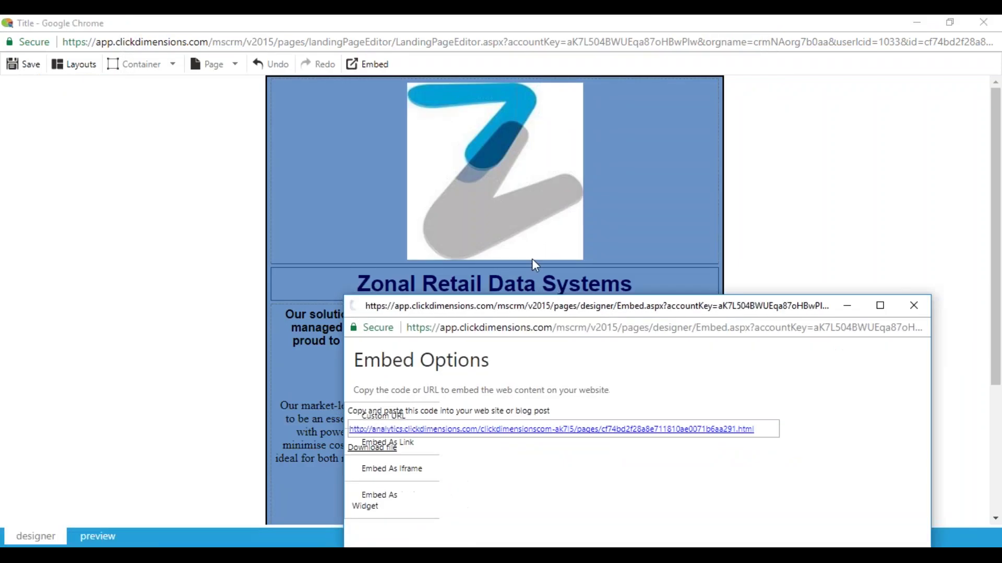
left_click(305, 338)
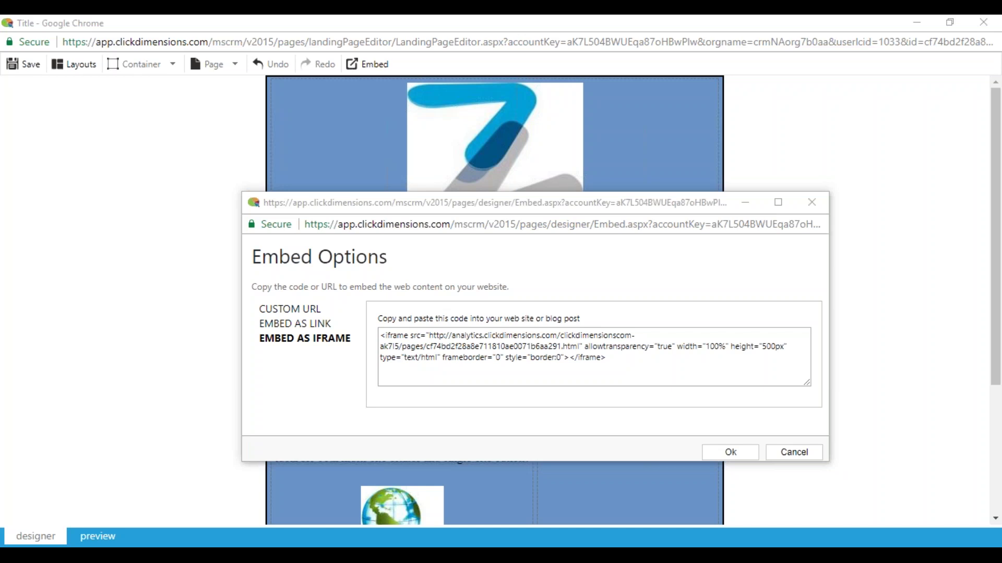
left_click(812, 206)
left_click(983, 22)
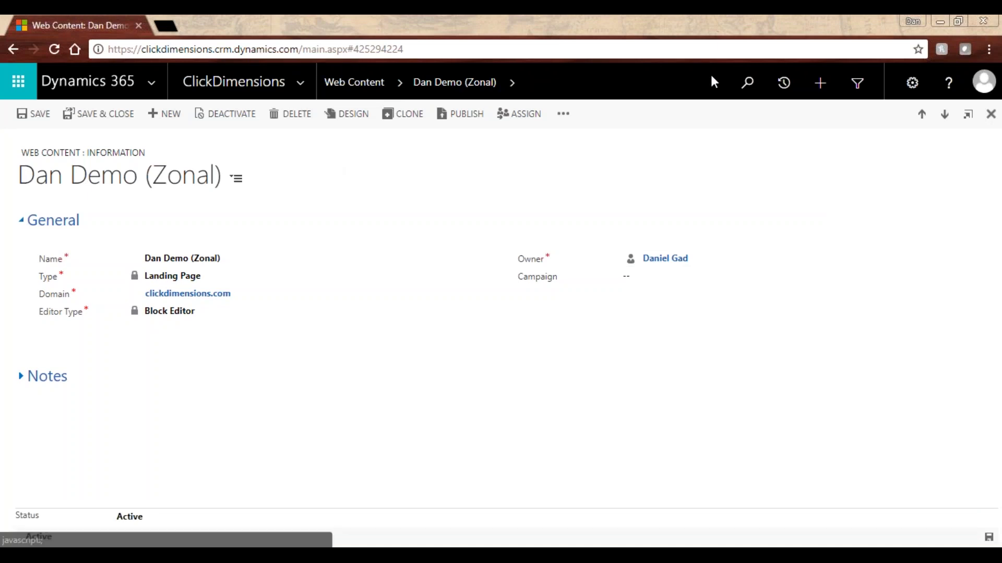
Step: Quick-search the CRM for the contact by name and open their record
left_click(747, 82)
type("daniel gad")
key("Return")
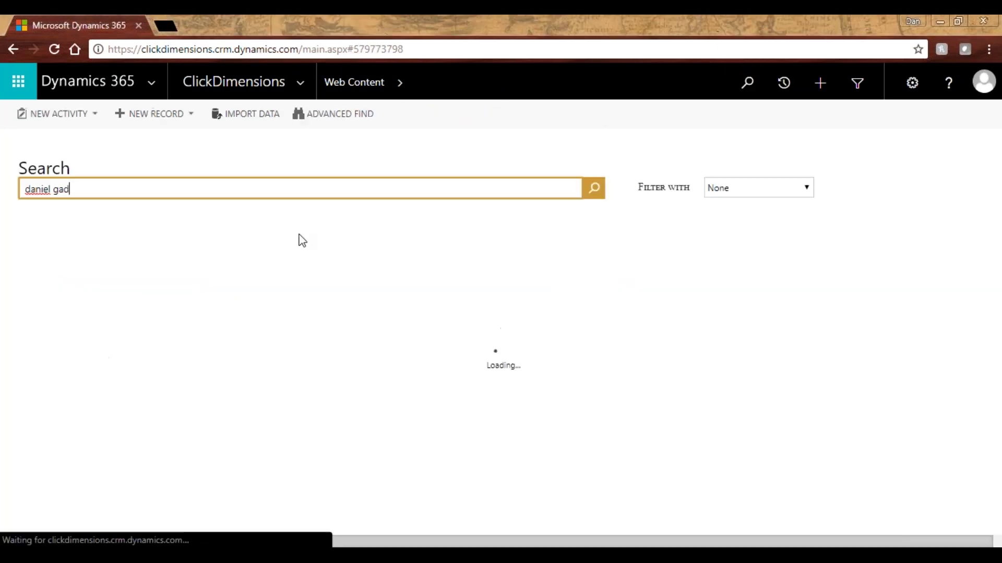
left_click(141, 284)
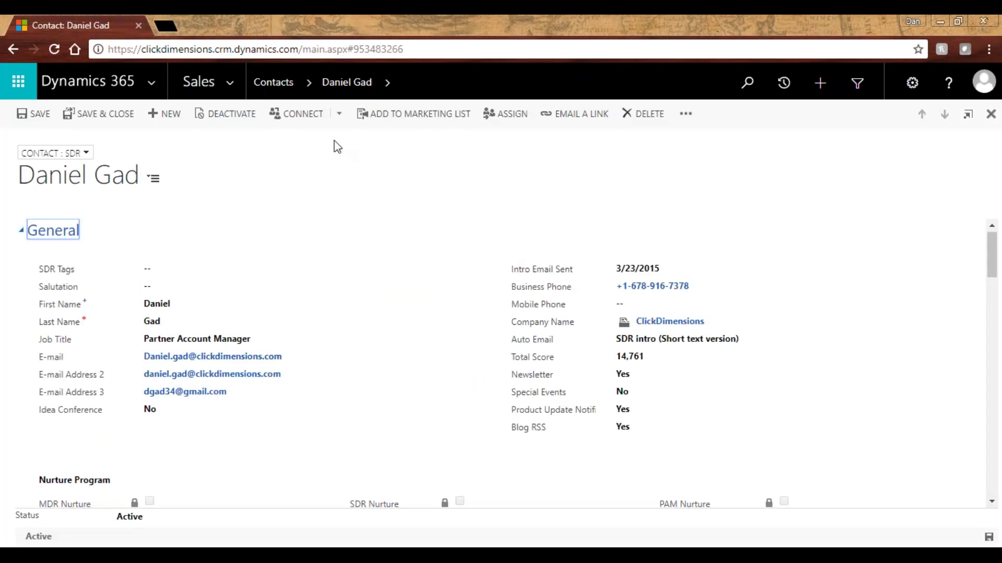
Step: Show the contact's posted surveys, then their four baseball survey answers
left_click(387, 82)
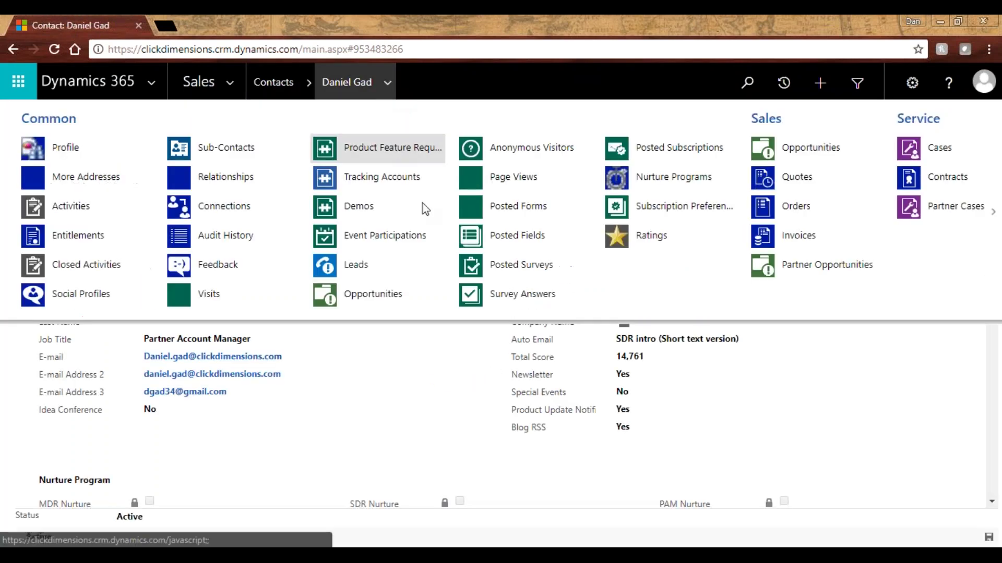
left_click(540, 269)
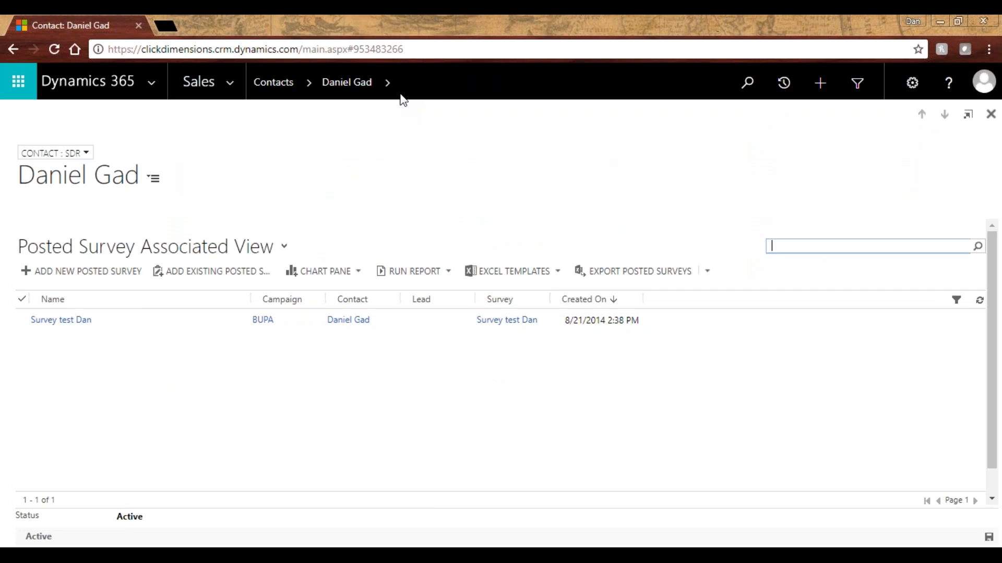
left_click(389, 82)
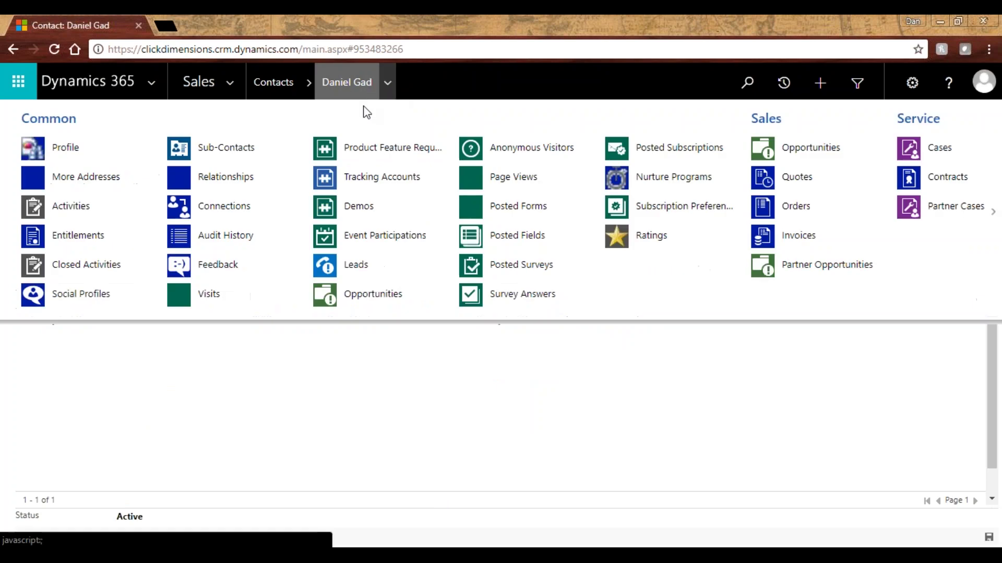
left_click(512, 296)
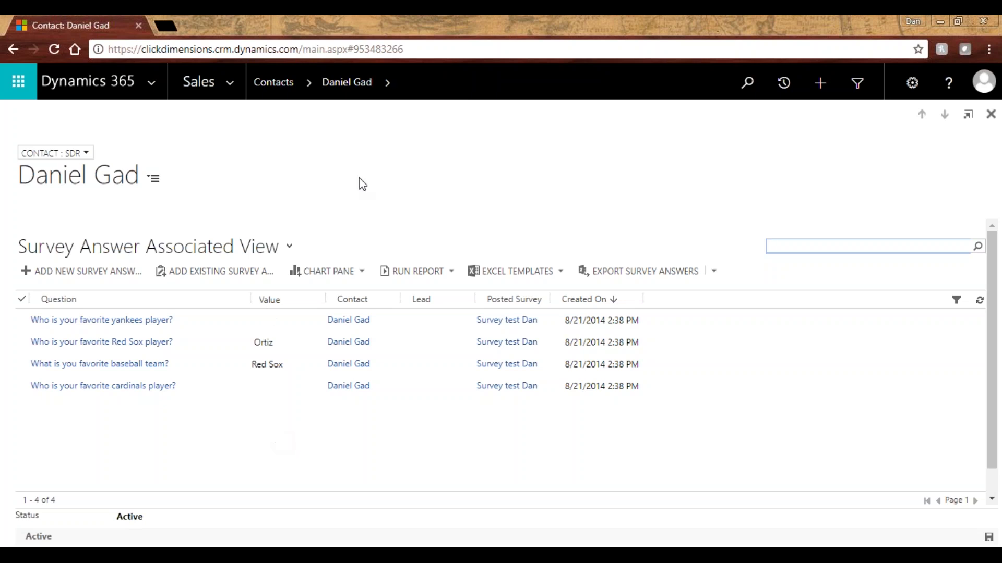
left_click(345, 190)
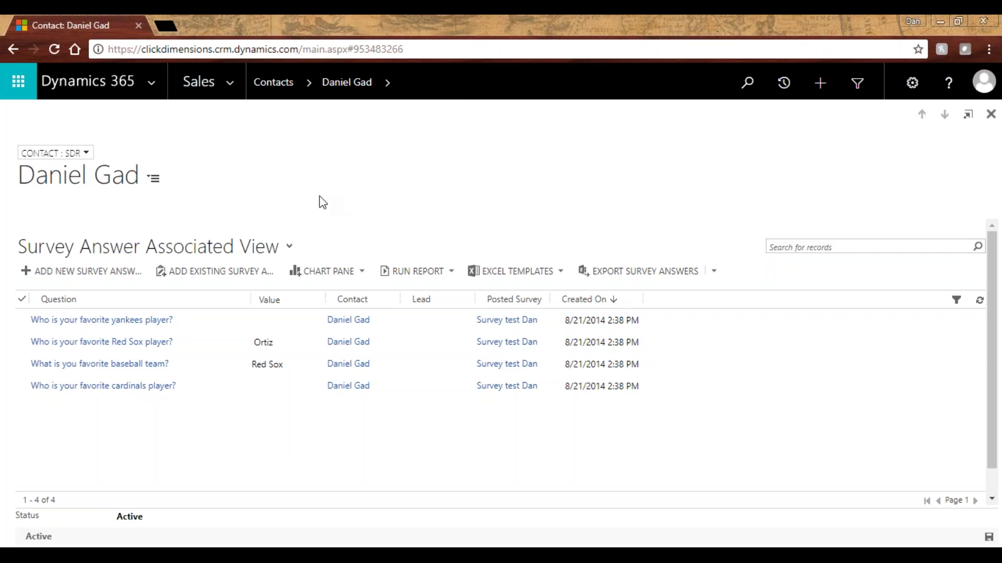
left_click(233, 82)
left_click(330, 142)
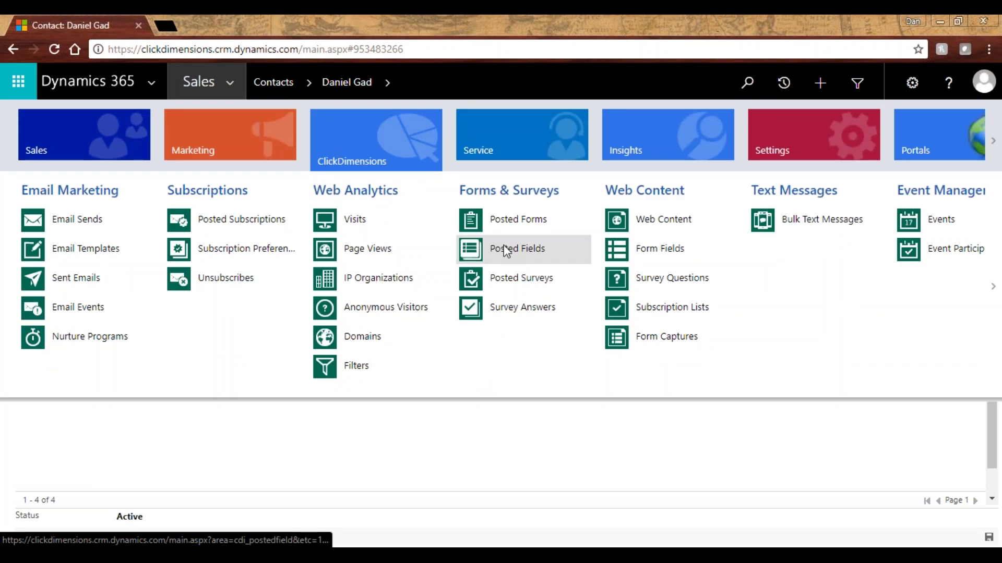
Step: Review the Student Event! bulk text message draft, then go to the Active Events list
left_click(800, 230)
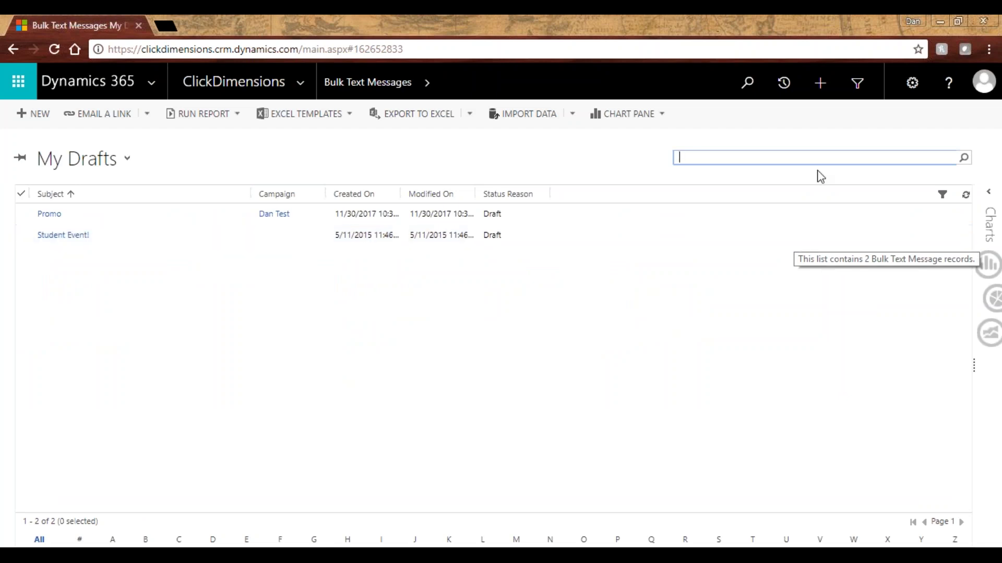
double_click(151, 242)
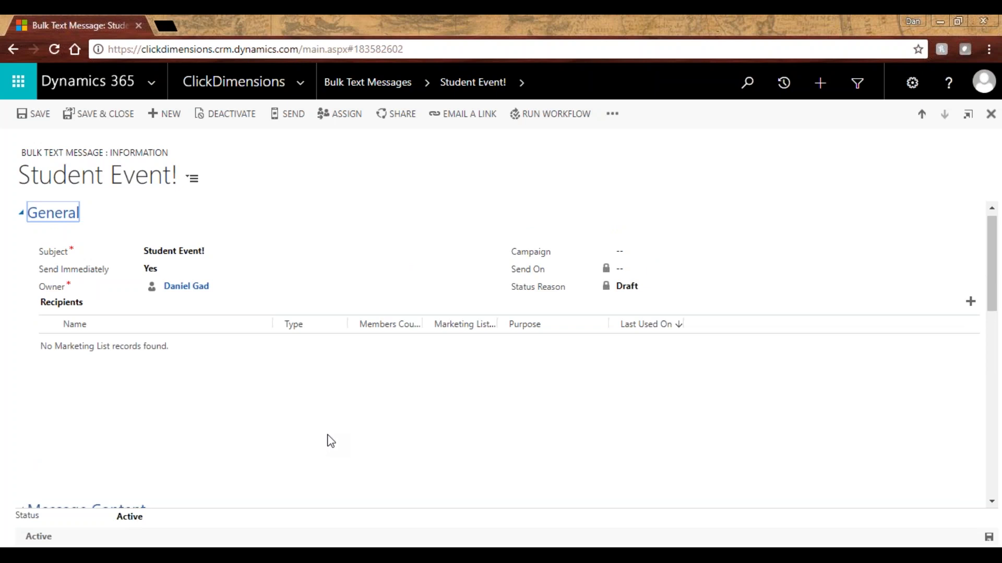
left_click(297, 88)
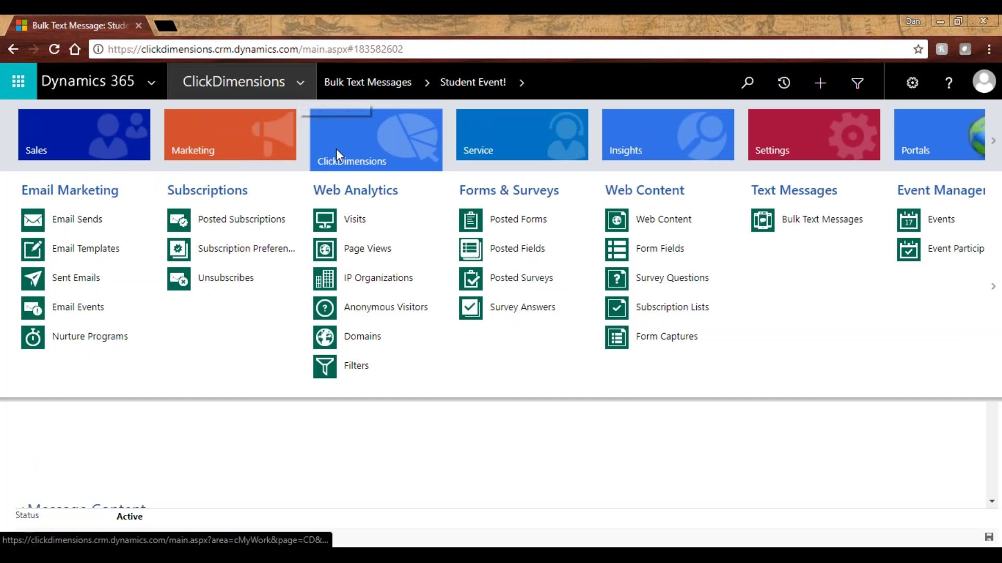
left_click(92, 218)
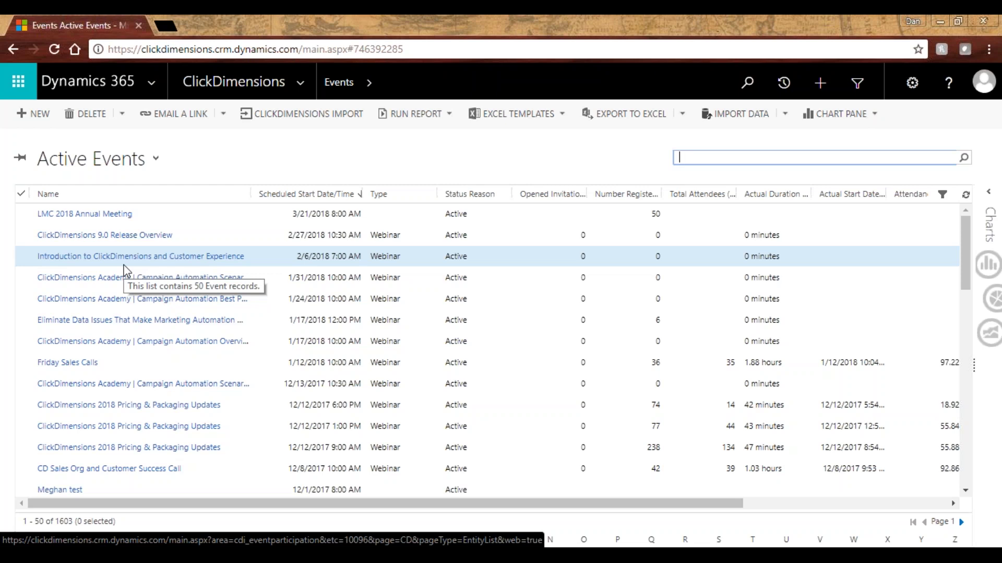
Step: Switch the events list to the Past Events view, sorted by Type
left_click(147, 165)
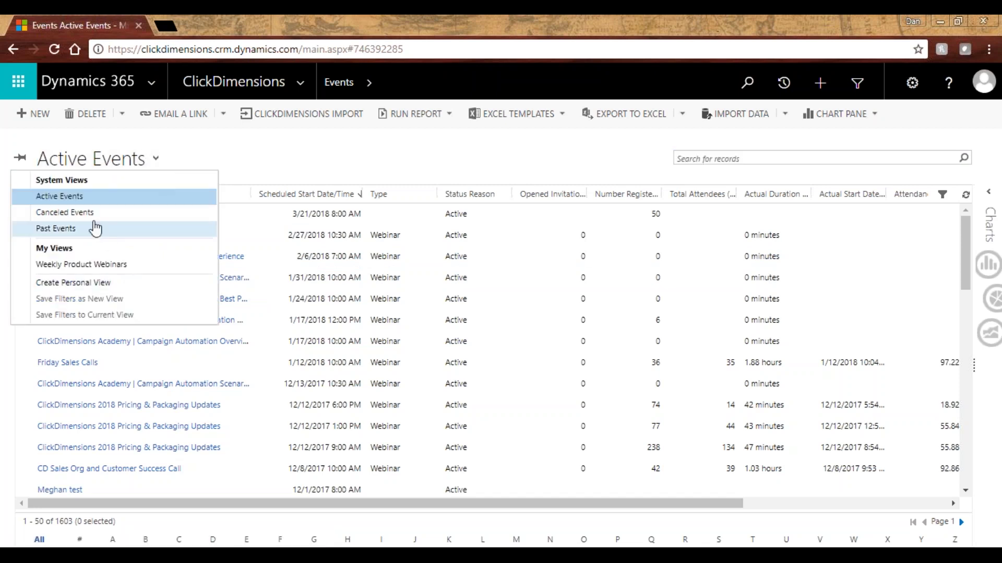
left_click(84, 235)
left_click(405, 193)
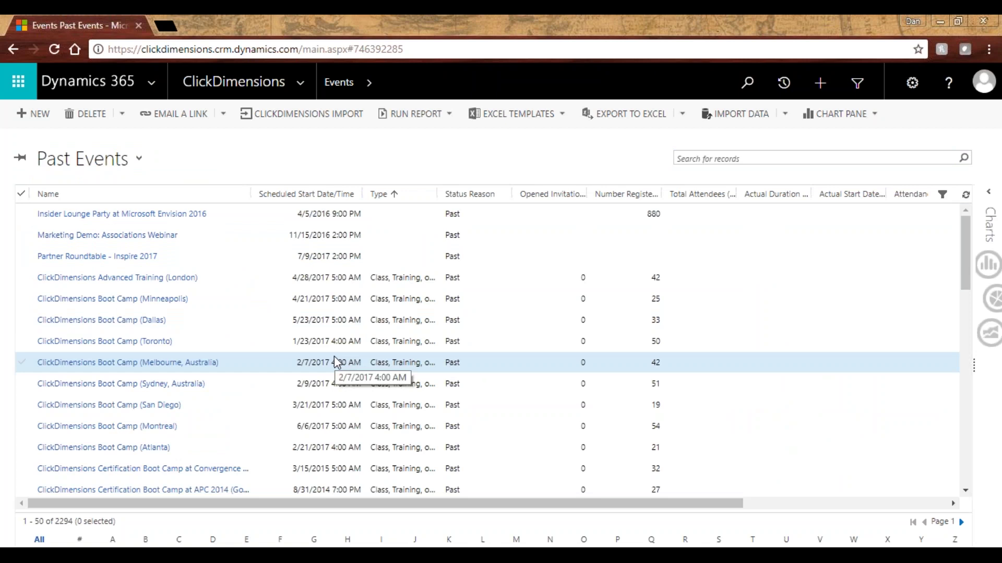
Step: Open ClickDimensions Boot Camp (Toronto), review its Eventbrite details, and list its 50 event participations
double_click(258, 343)
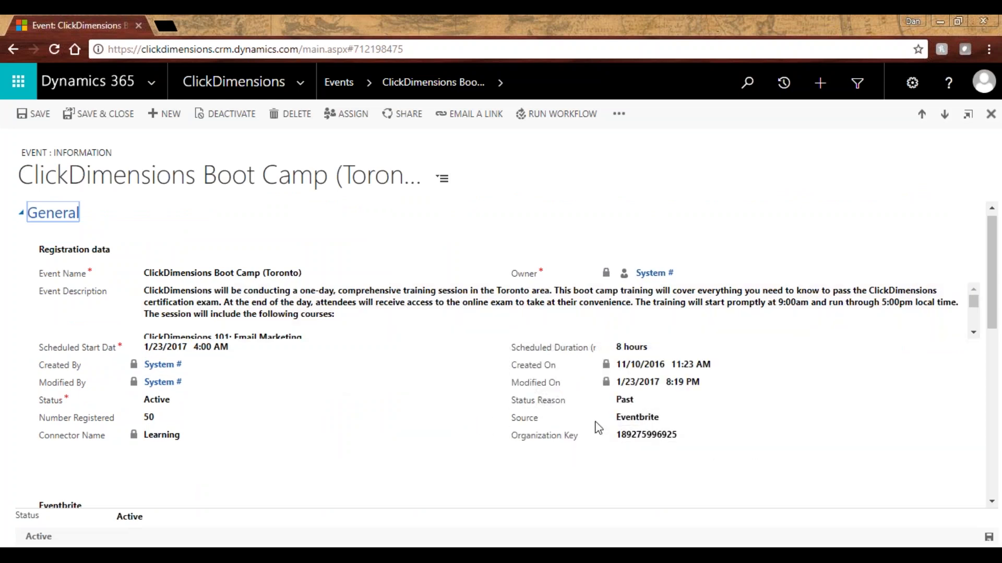
scroll(519, 451, "down", 2)
scroll(517, 452, "down", 2)
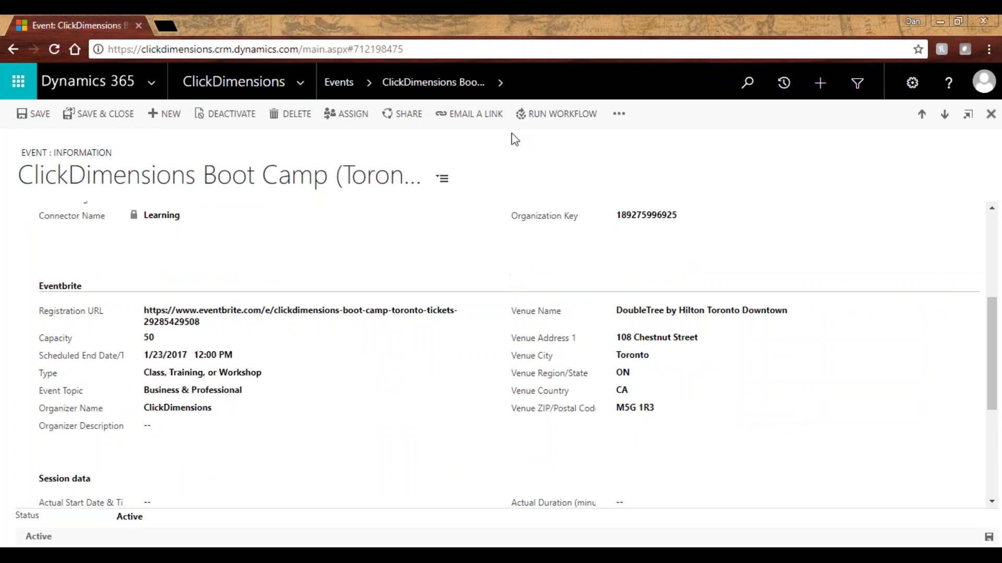
left_click(499, 87)
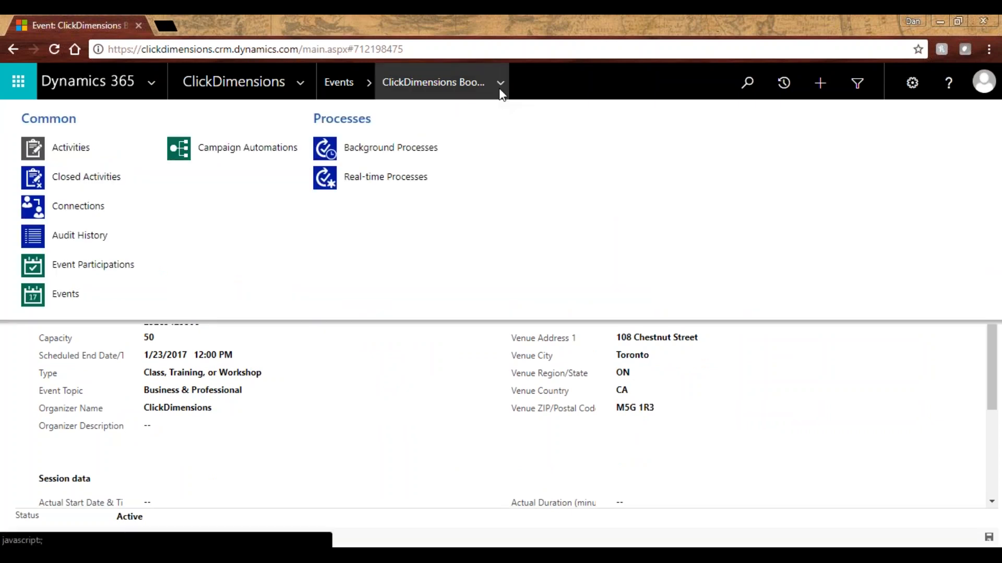
left_click(139, 264)
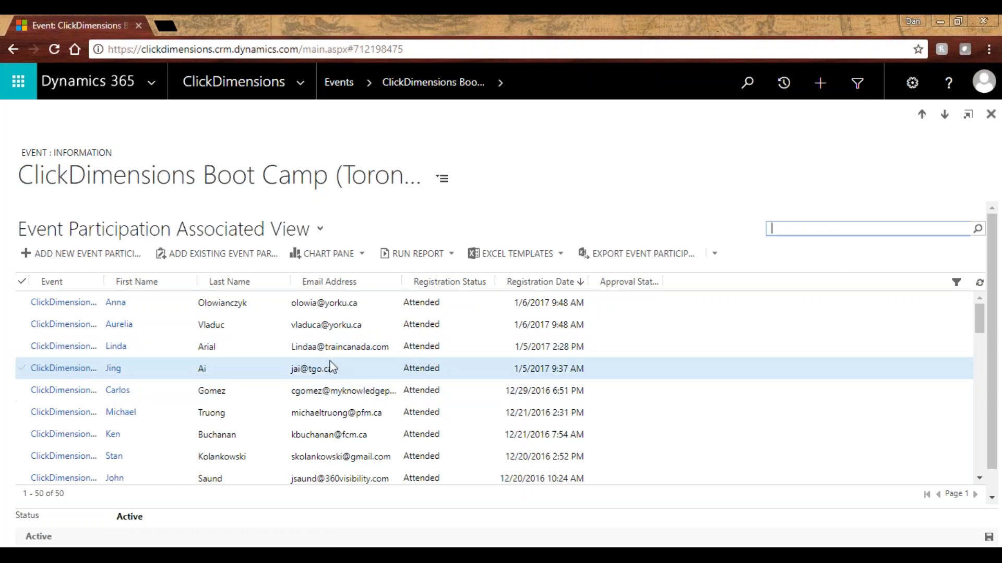
Step: Sort participants by Registration Status in reverse order, then present Click Presentaton full screen without Presenter View
left_click(448, 281)
left_click(446, 285)
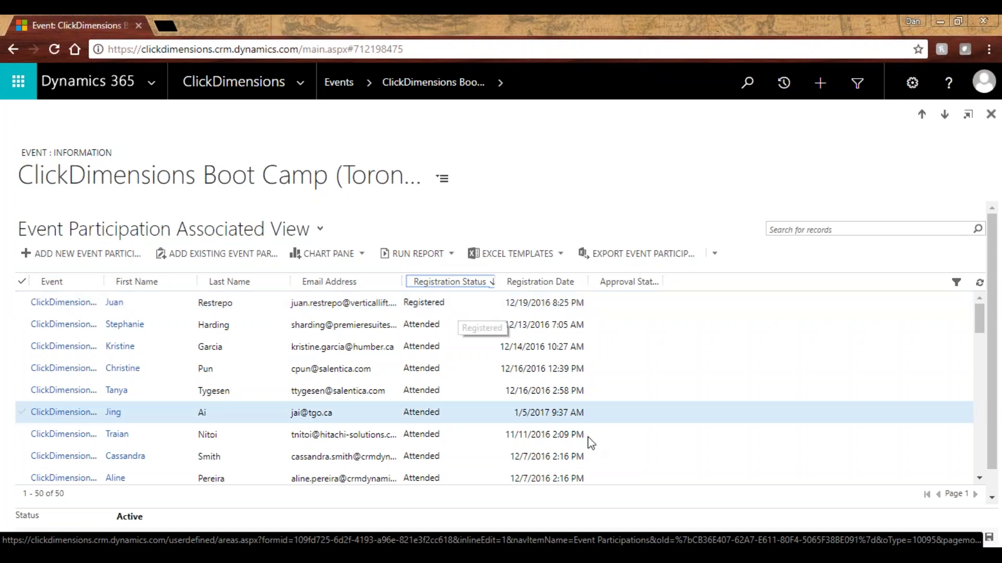
left_click(699, 433)
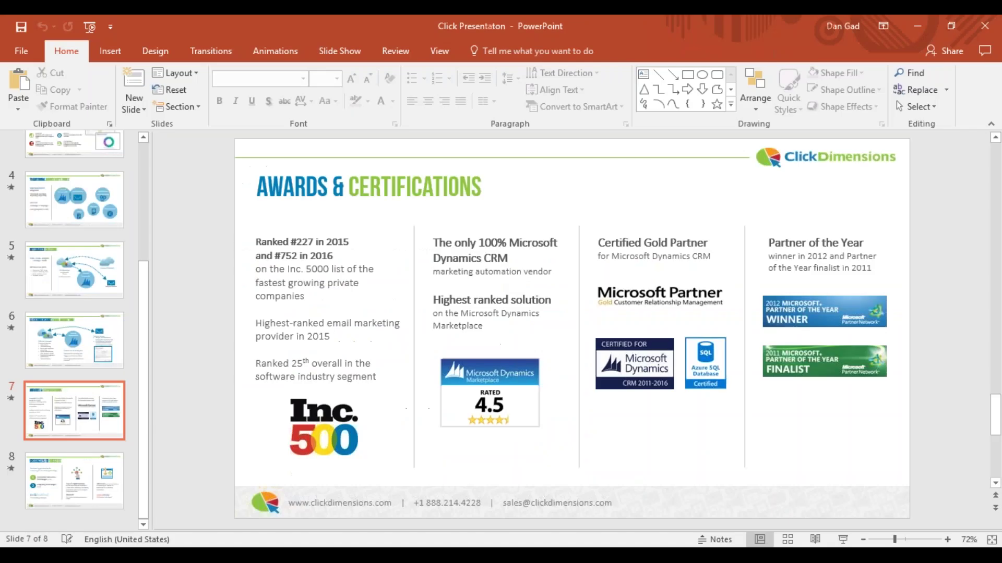
left_click(91, 26)
left_click(225, 35)
left_click(246, 62)
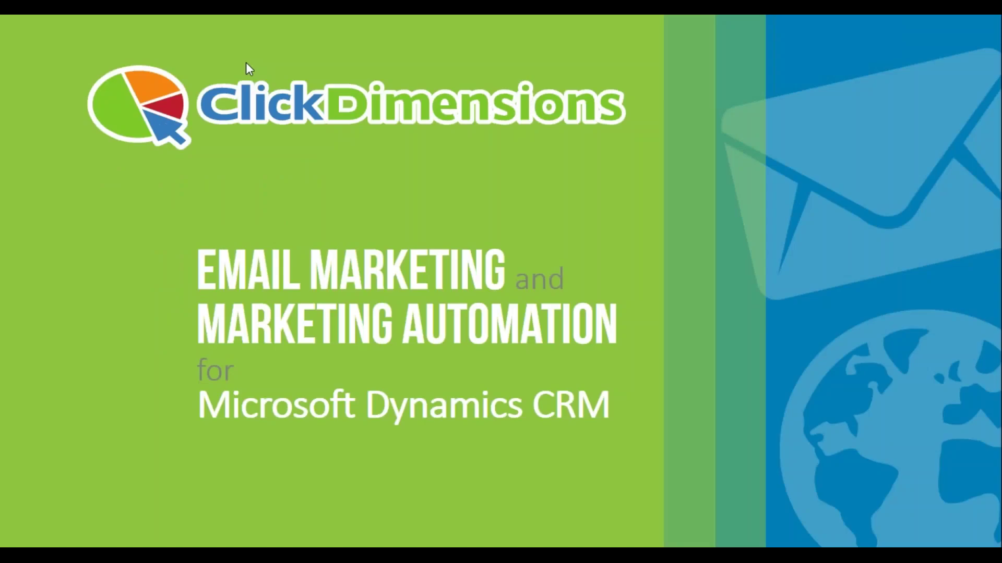